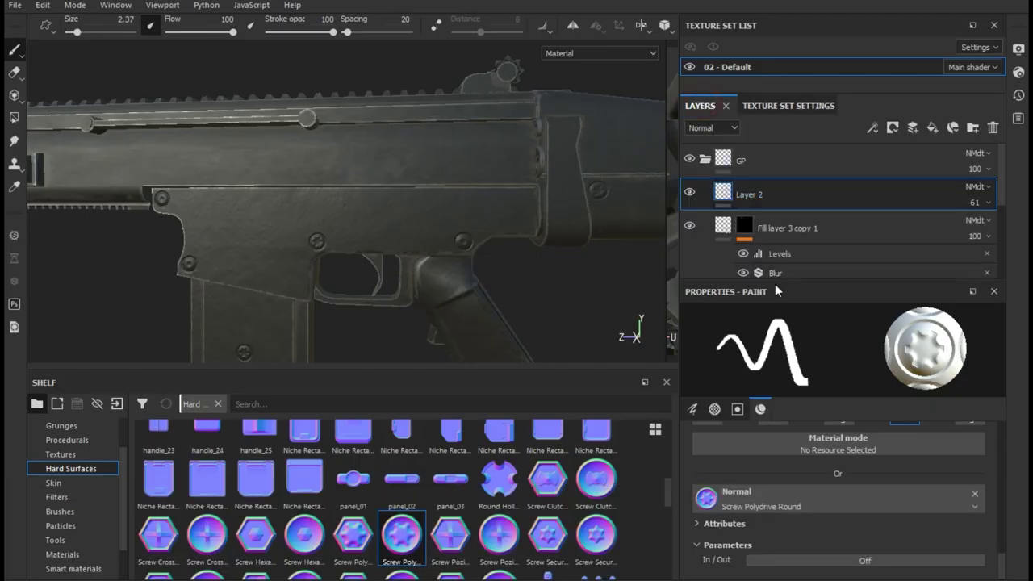
Add a new fill layer, Fill layer 4, above Layer 2 in the layer stack
left_click_drag(762, 283, 752, 426)
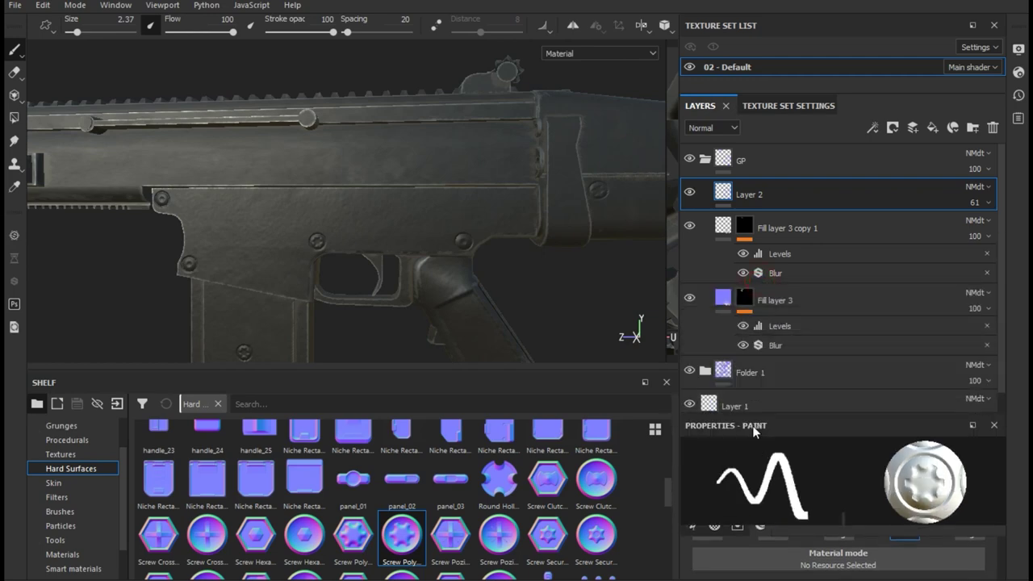
left_click(932, 127)
right_click(806, 187)
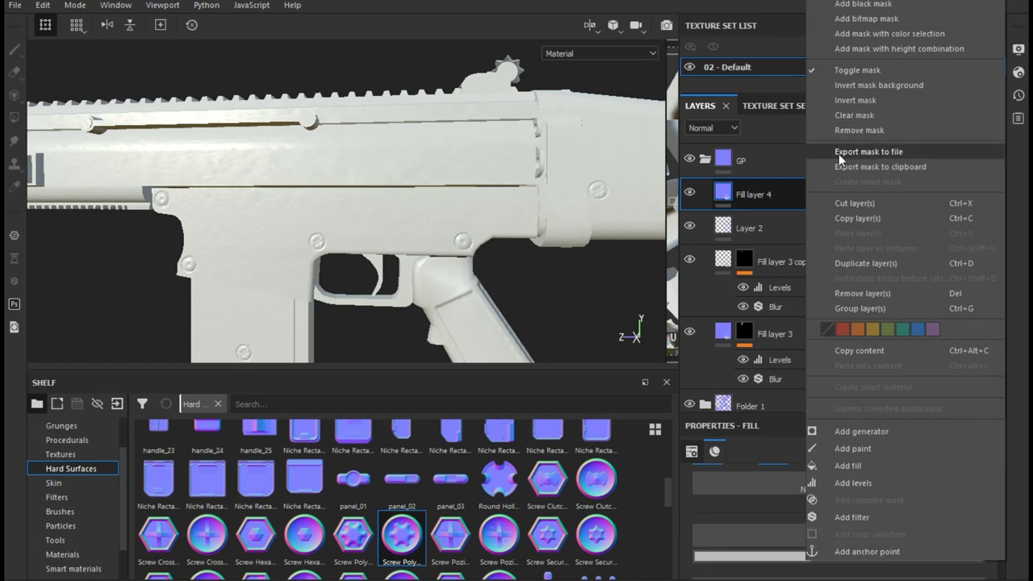
Preview layer thumbnails by Base Color and give Fill layer 4 a black mask
left_click(718, 130)
left_click(704, 140)
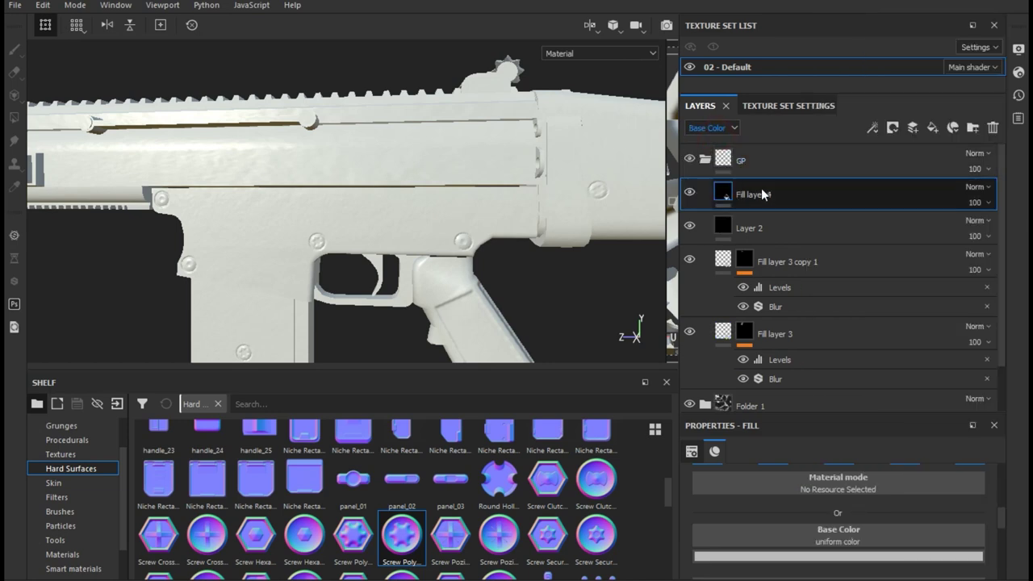
right_click(763, 196)
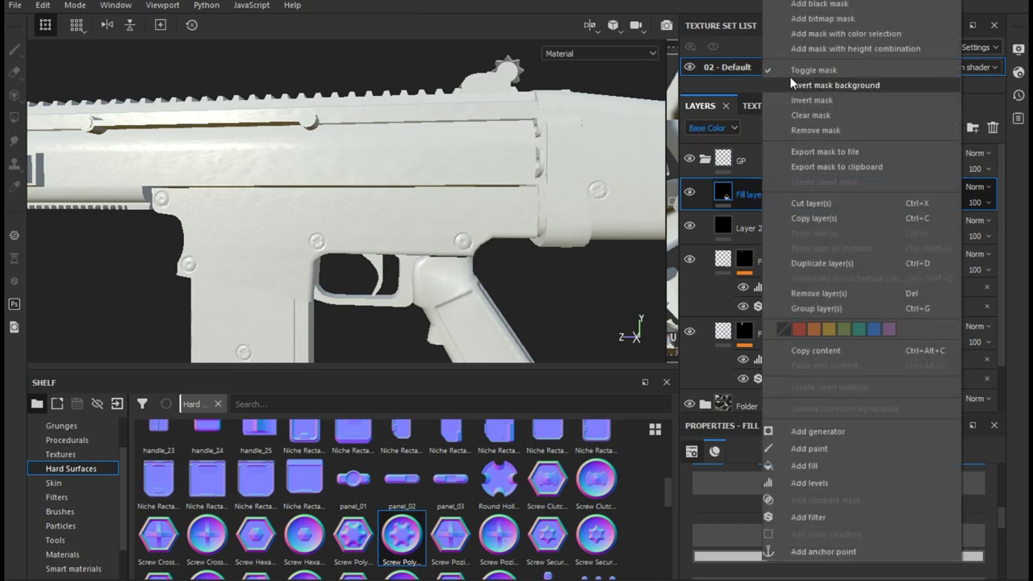
left_click(811, 7)
Pick the Font Libre Baskerville text alpha from the shelf's Alphas category for the brush
scroll(79, 456, "up", 2)
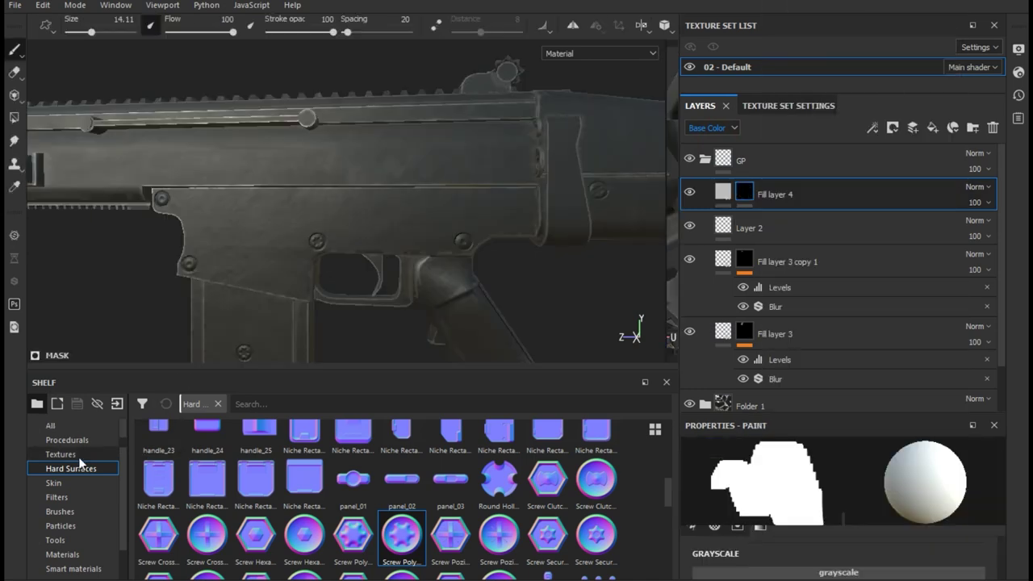
left_click(78, 455)
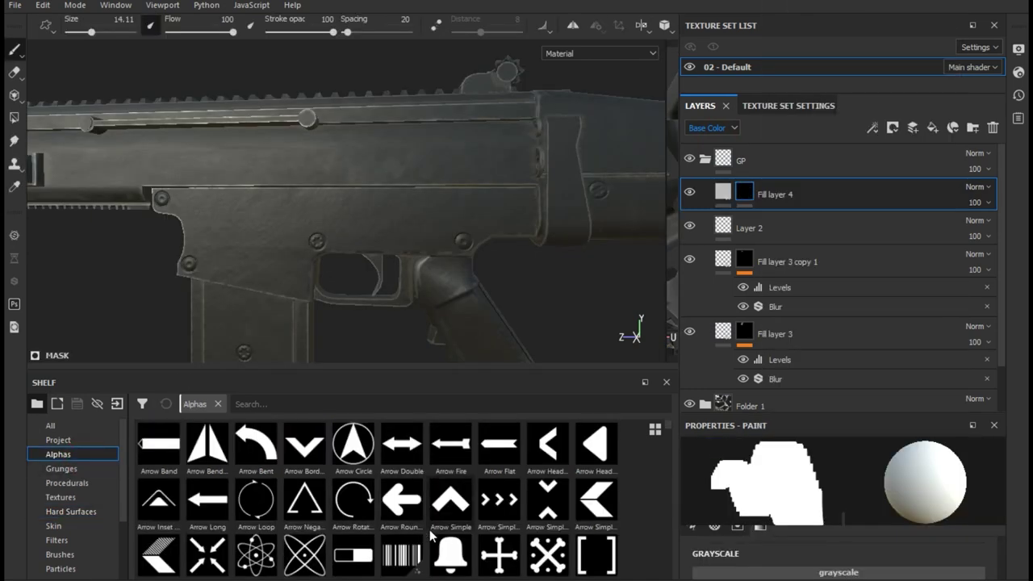
scroll(429, 529, "down", 2)
scroll(430, 529, "down", 6)
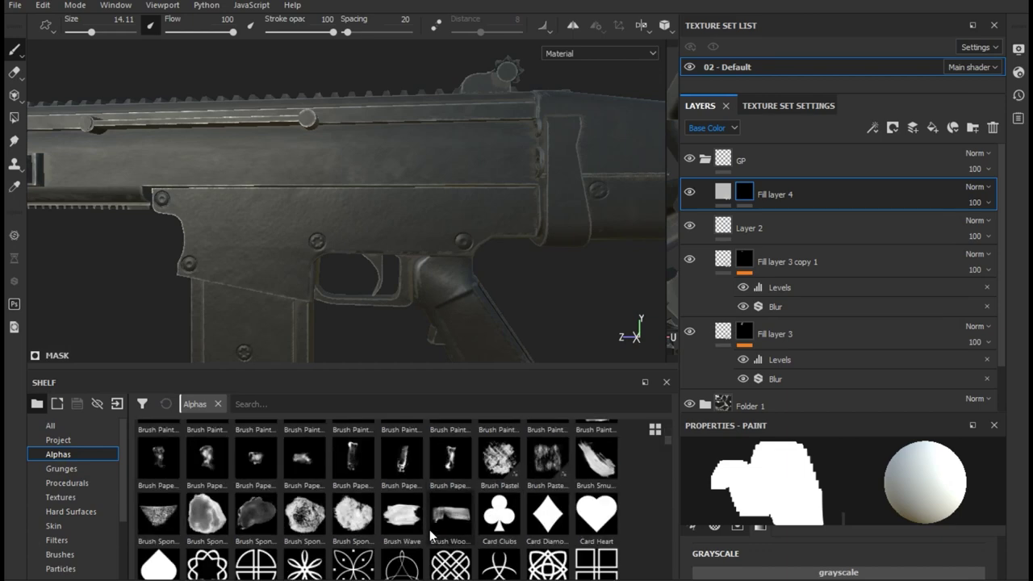
scroll(430, 529, "down", 3)
scroll(429, 529, "down", 3)
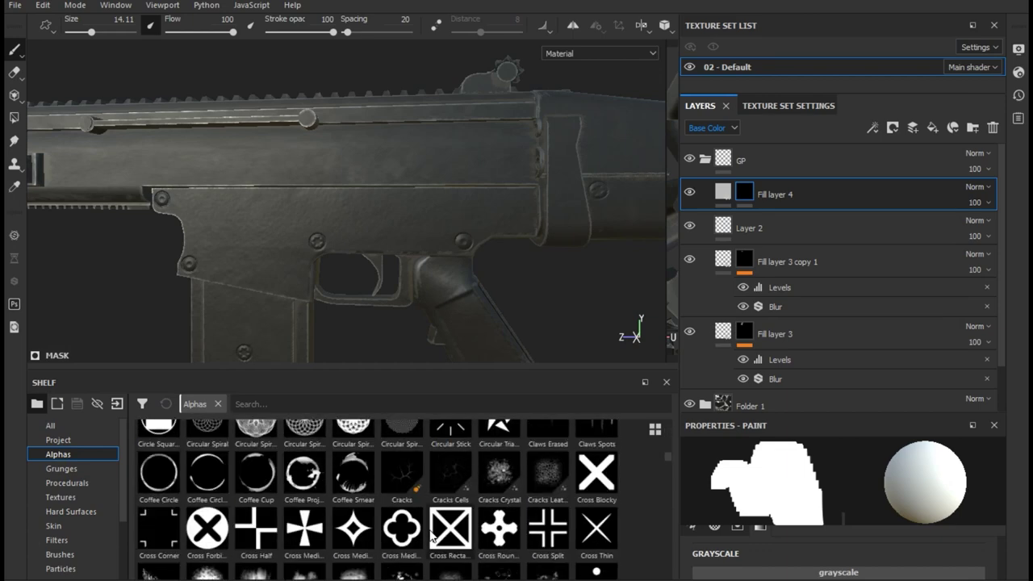
scroll(429, 530, "down", 4)
scroll(429, 529, "down", 4)
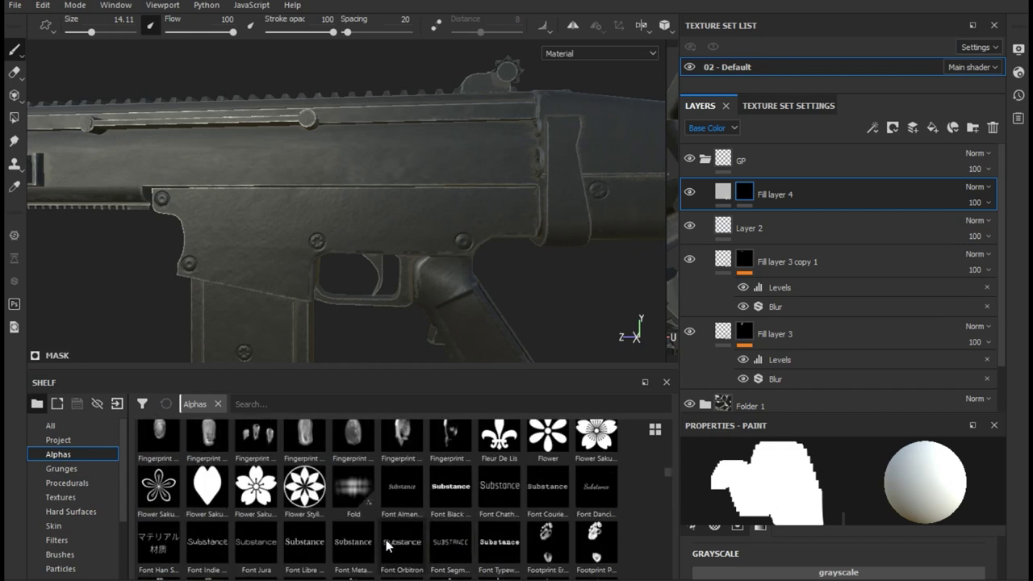
mouse_move(352, 542)
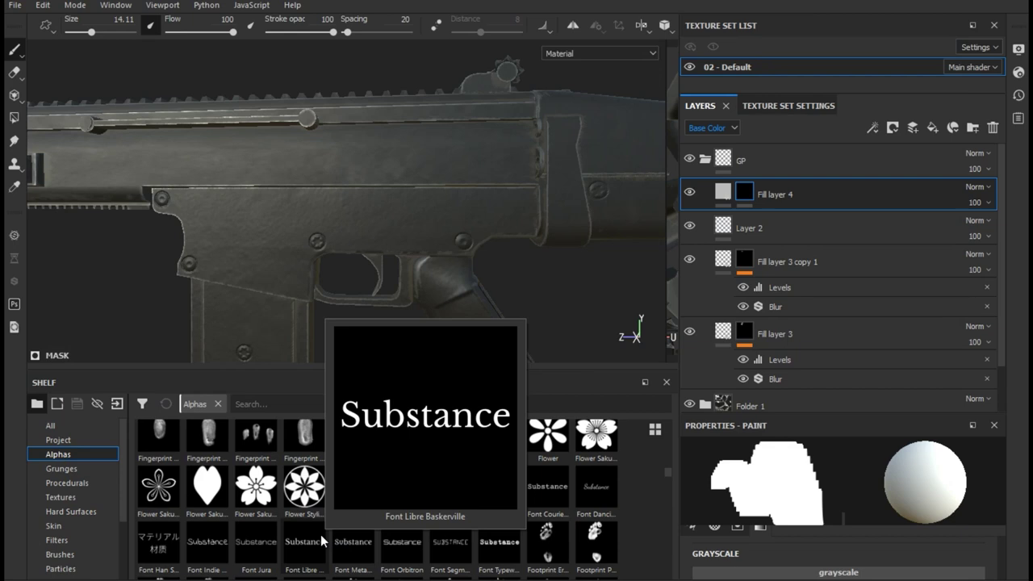
left_click(320, 534)
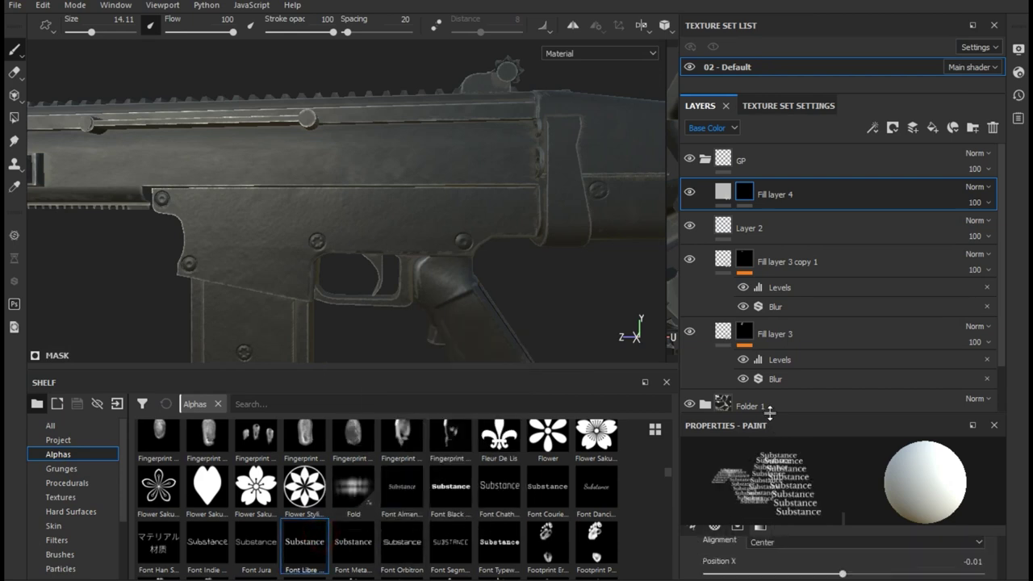
Frame the receiver's flat side and stamp the word 'Substance' onto it
left_click_drag(769, 413, 770, 260)
scroll(785, 506, "down", 3)
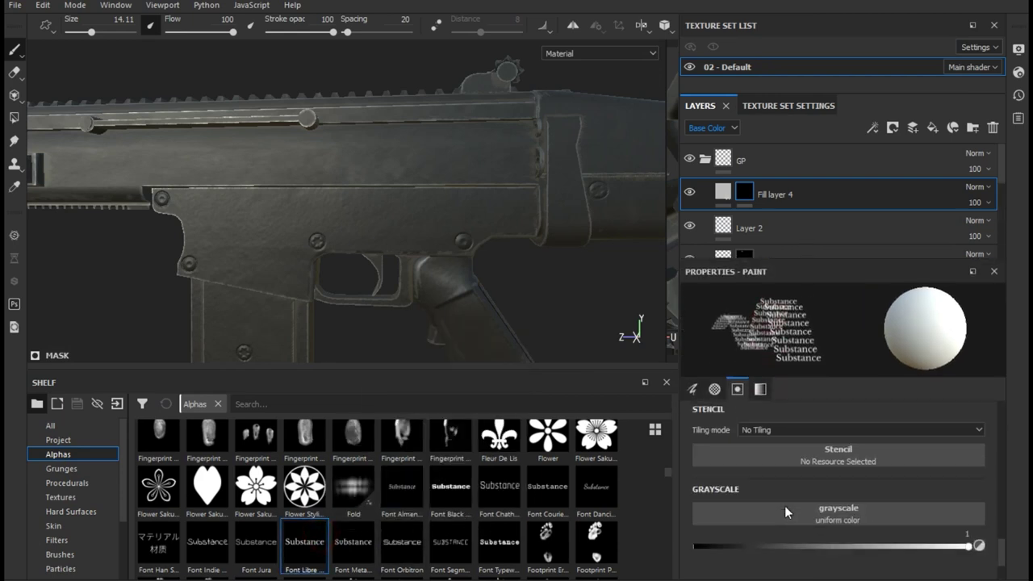
scroll(784, 505, "up", 5)
scroll(784, 505, "up", 3)
scroll(785, 505, "up", 2)
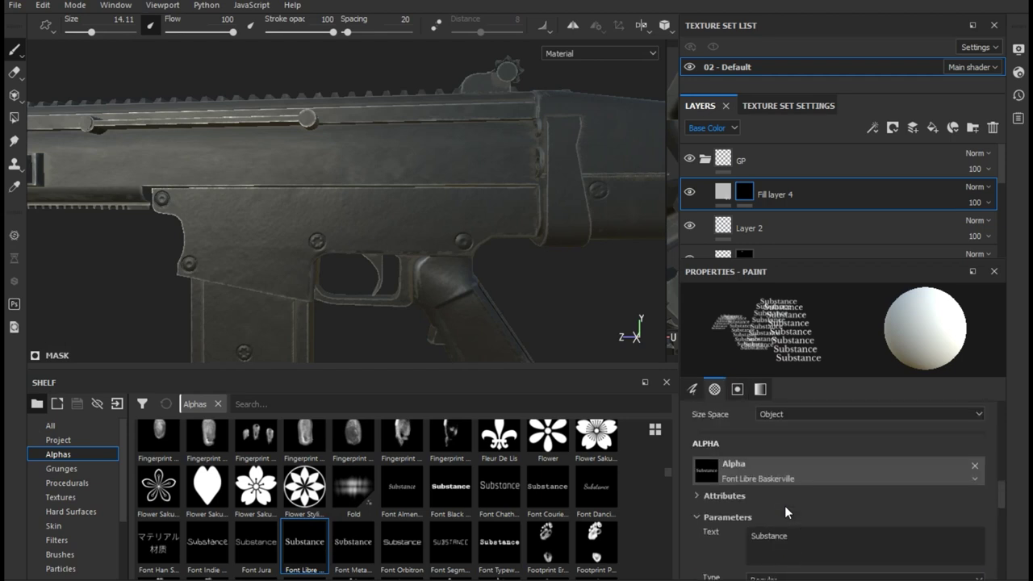
scroll(784, 505, "down", 1)
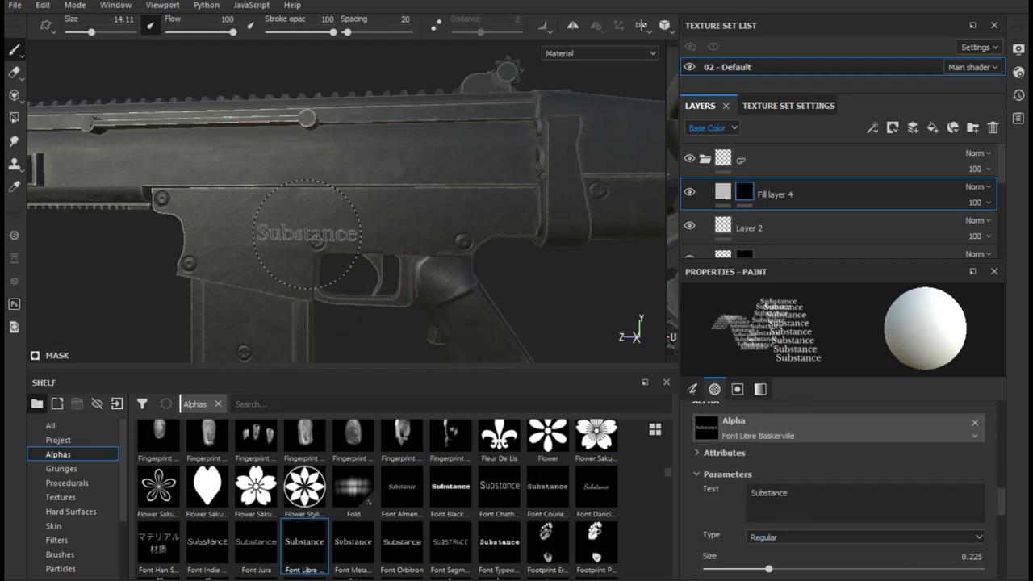
scroll(270, 222, "up", 2)
scroll(267, 213, "up", 2)
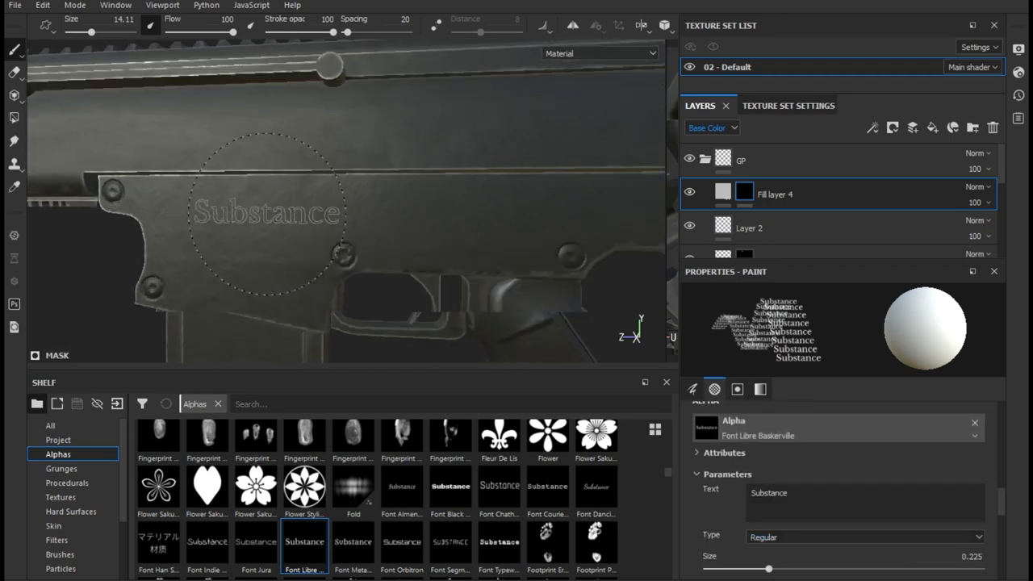
middle_click_drag(266, 214, 344, 216)
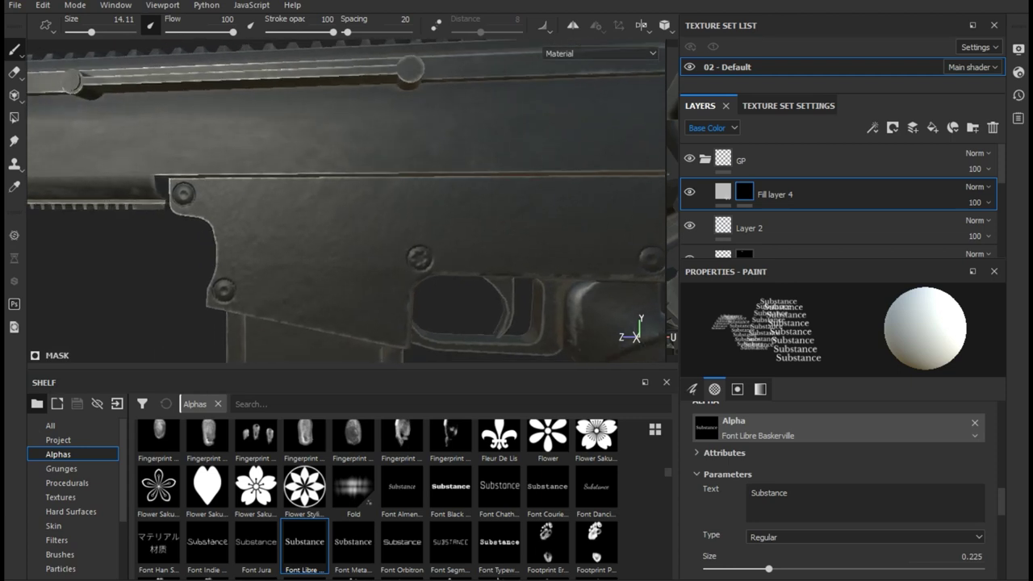
left_click(344, 216)
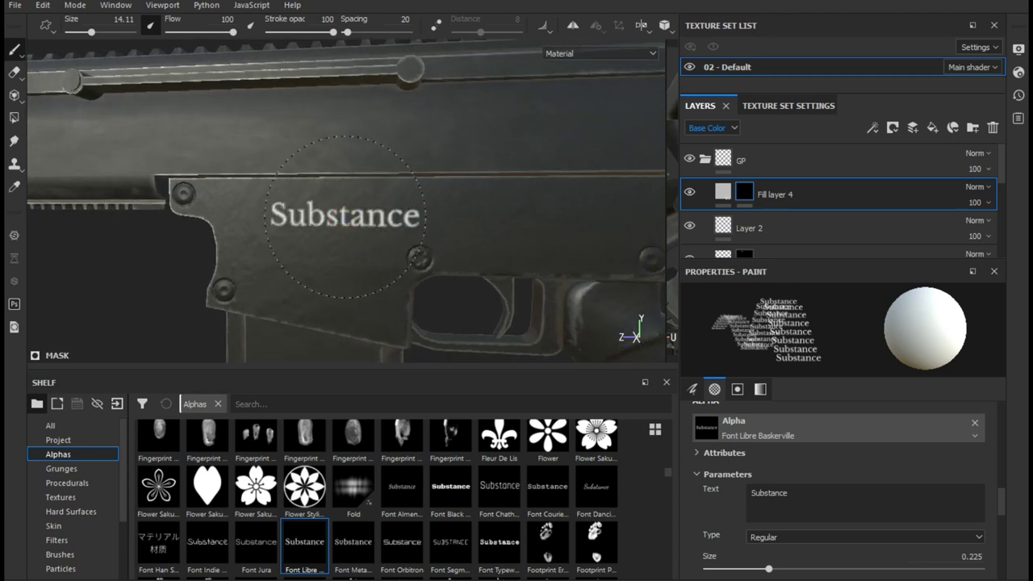
Exclude the metallic channel from Fill layer 4's fill and set roughness to 0.4665
left_click(724, 192)
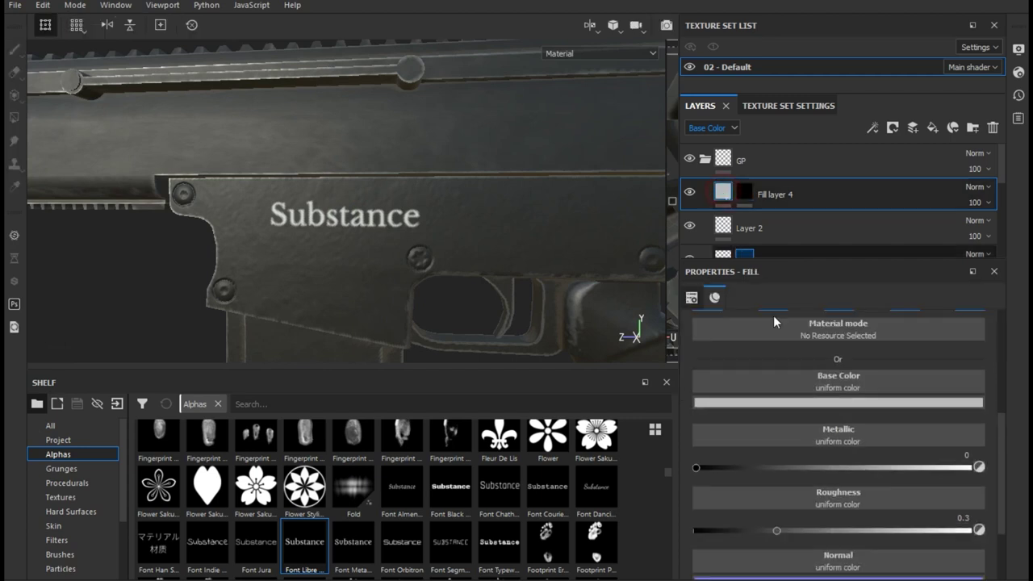
scroll(761, 424, "up", 3)
left_click(767, 434)
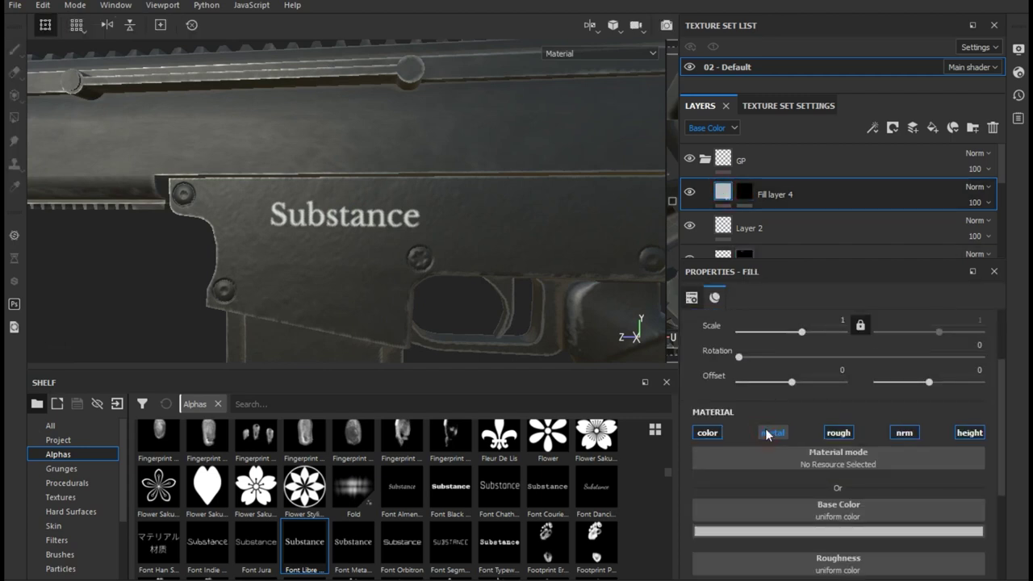
scroll(765, 429, "down", 5)
scroll(764, 421, "up", 5)
left_click(765, 406)
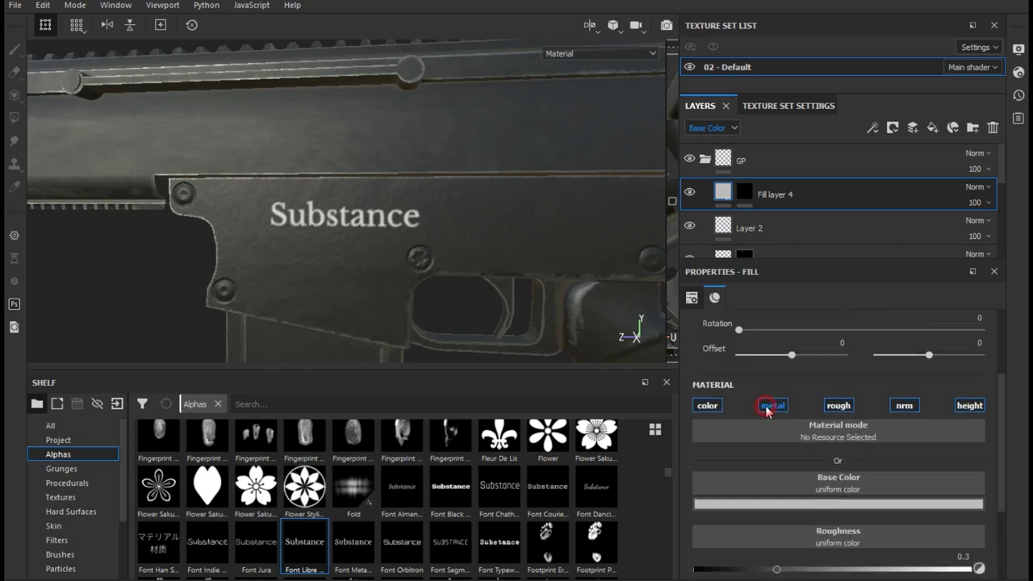
left_click(766, 408)
scroll(773, 436, "down", 1)
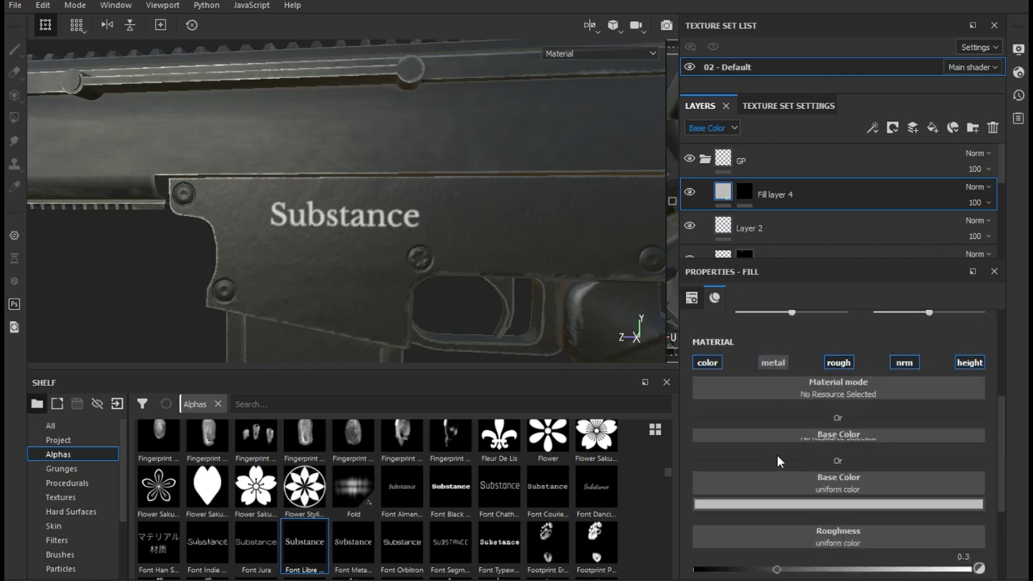
left_click_drag(804, 528, 823, 526)
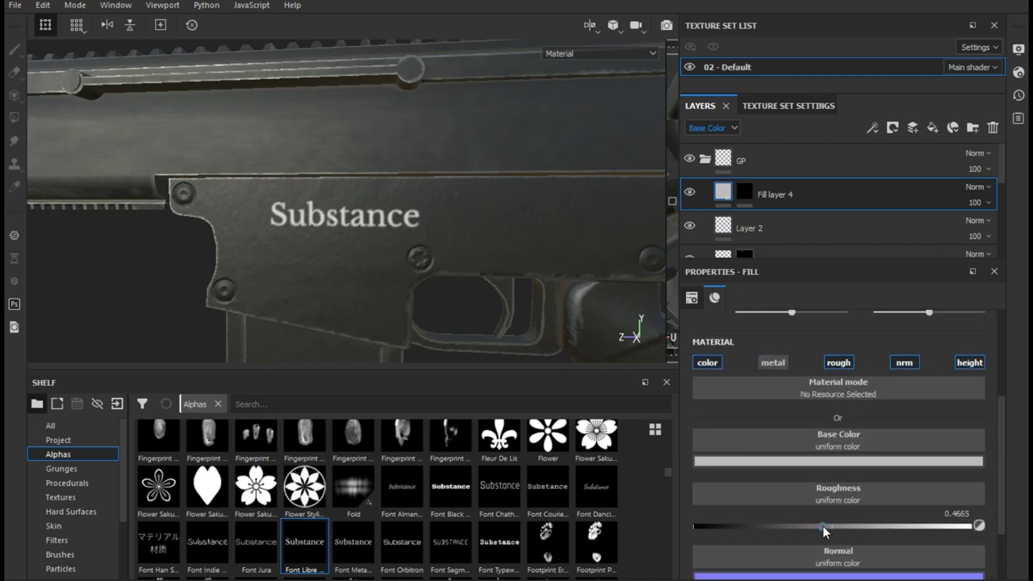
scroll(759, 476, "down", 2)
scroll(932, 416, "up", 4)
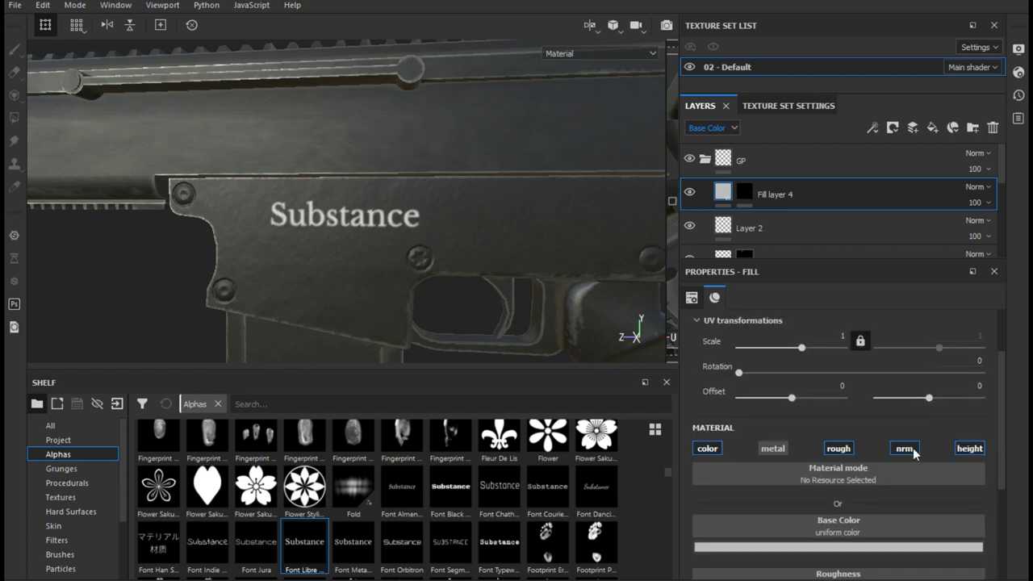
Drop the normal and base colour channels and lower height to -0.0928 to recess the text
left_click(907, 455)
scroll(908, 452, "down", 1)
scroll(908, 452, "down", 2)
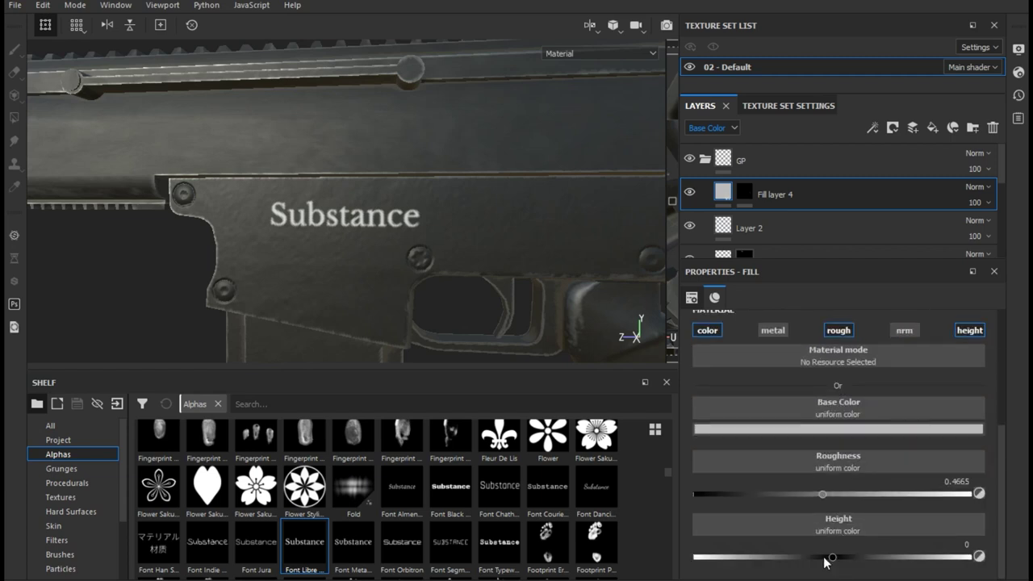
left_click_drag(824, 558, 819, 555)
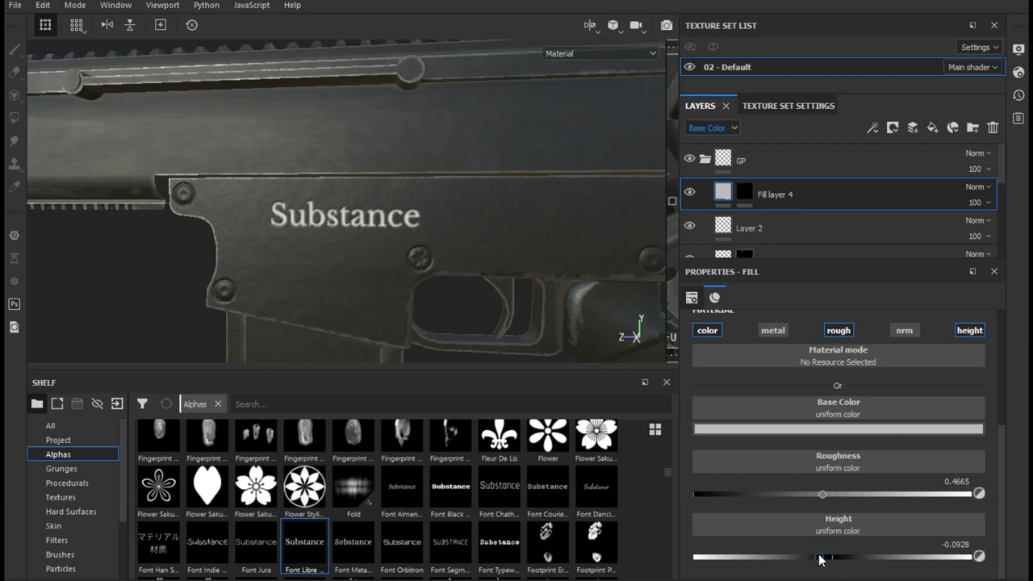
scroll(777, 486, "up", 3)
left_click(720, 503)
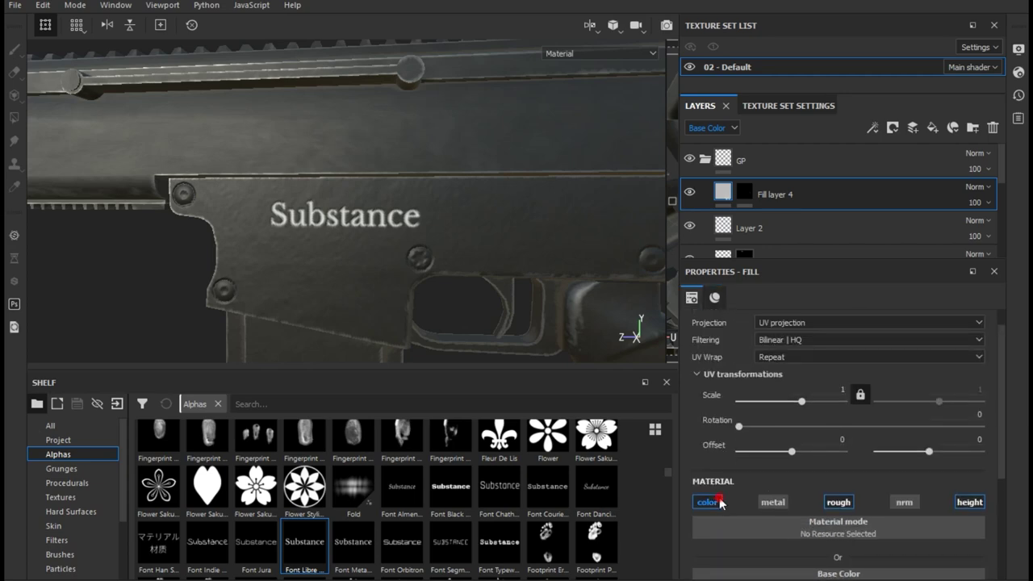
mouse_move(329, 300)
left_mouse_down("alt")
mouse_move(365, 288)
mouse_move(345, 300)
left_mouse_up("alt")
mouse_move(330, 268)
middle_mouse_down("alt")
mouse_move(316, 264)
mouse_move(340, 226)
middle_mouse_up("alt")
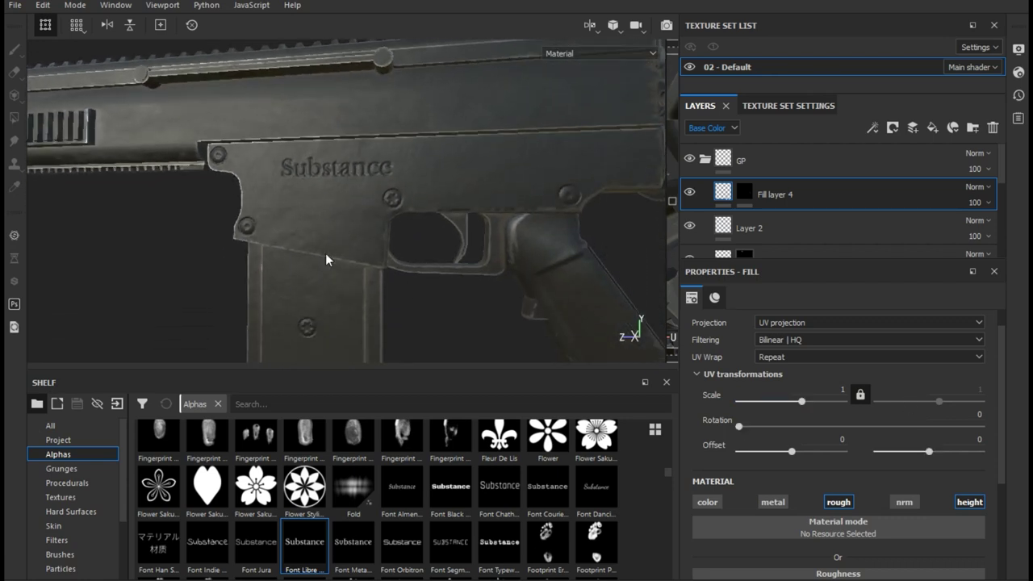
scroll(840, 482, "down", 2)
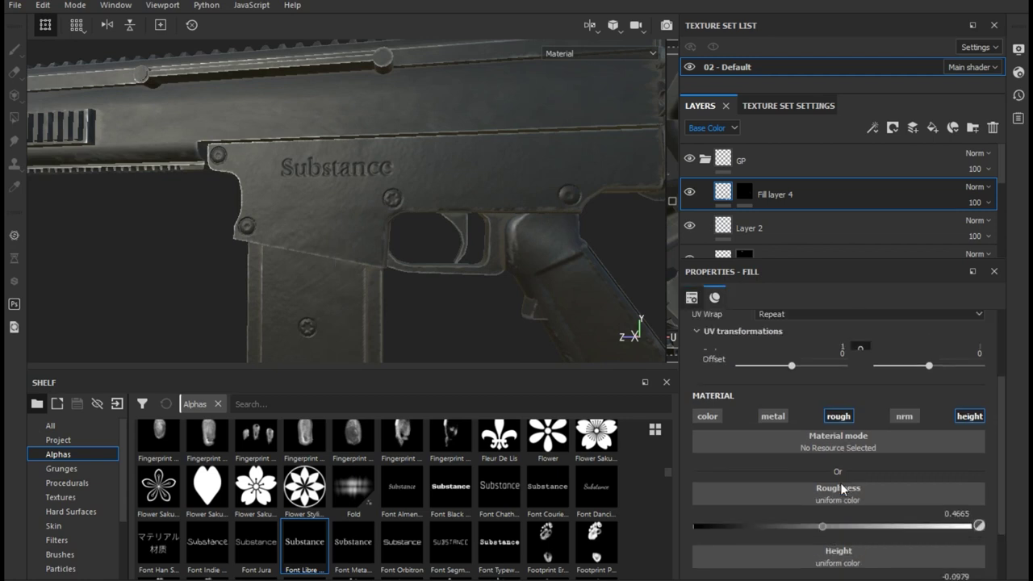
scroll(840, 487, "down", 2)
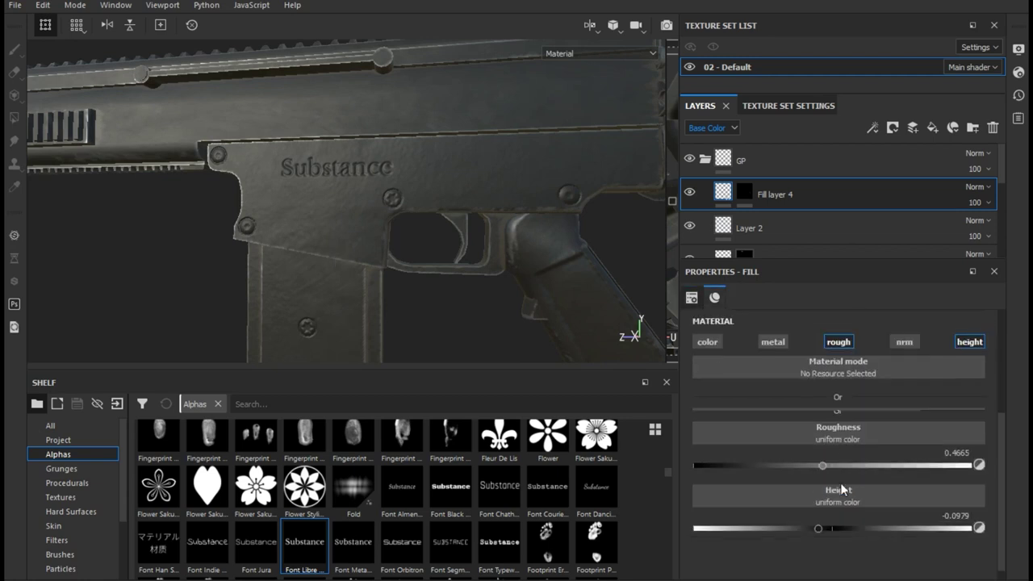
Clear the text layer's mask to erase the 'Substance' stamp and begin editing the alpha text
right_click(743, 192)
left_click(790, 323)
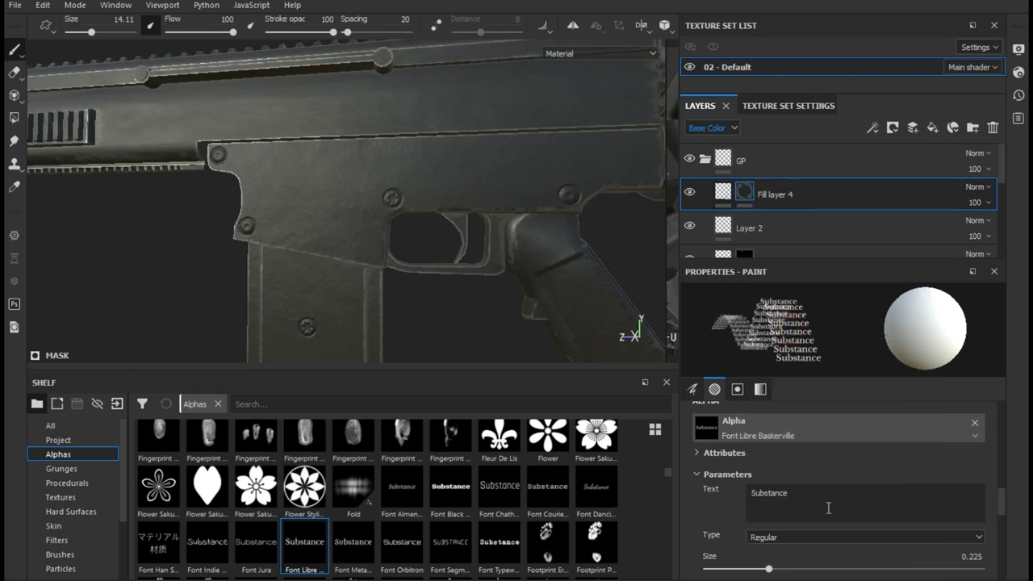
left_click_drag(791, 493, 745, 495)
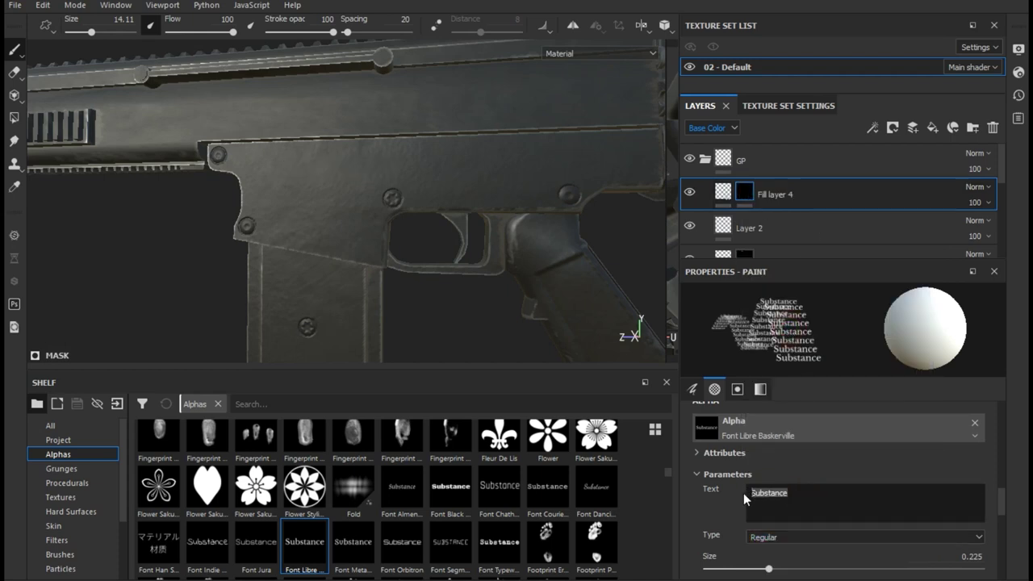
type("Pho")
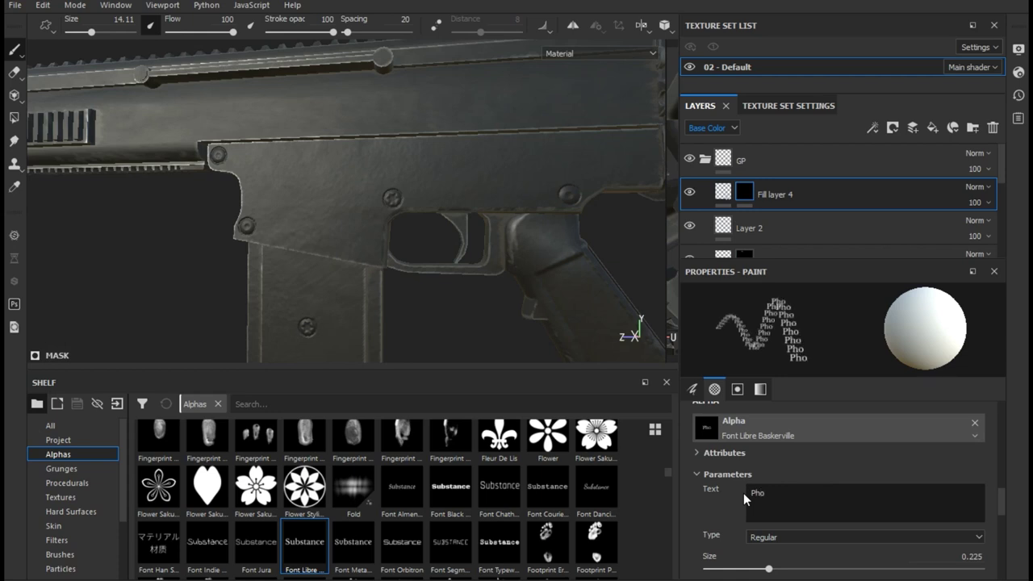
type("y")
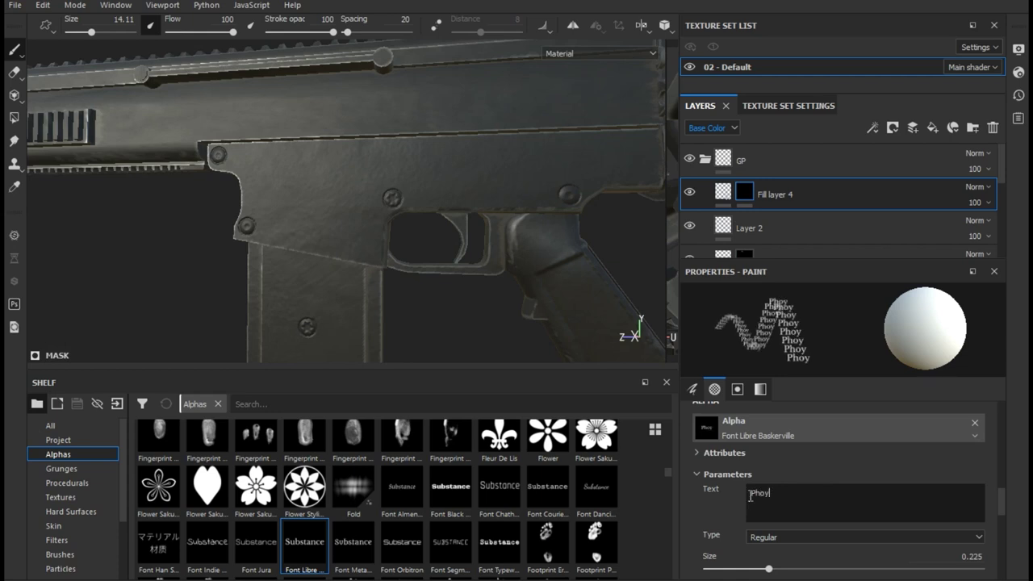
key("BackSpace")
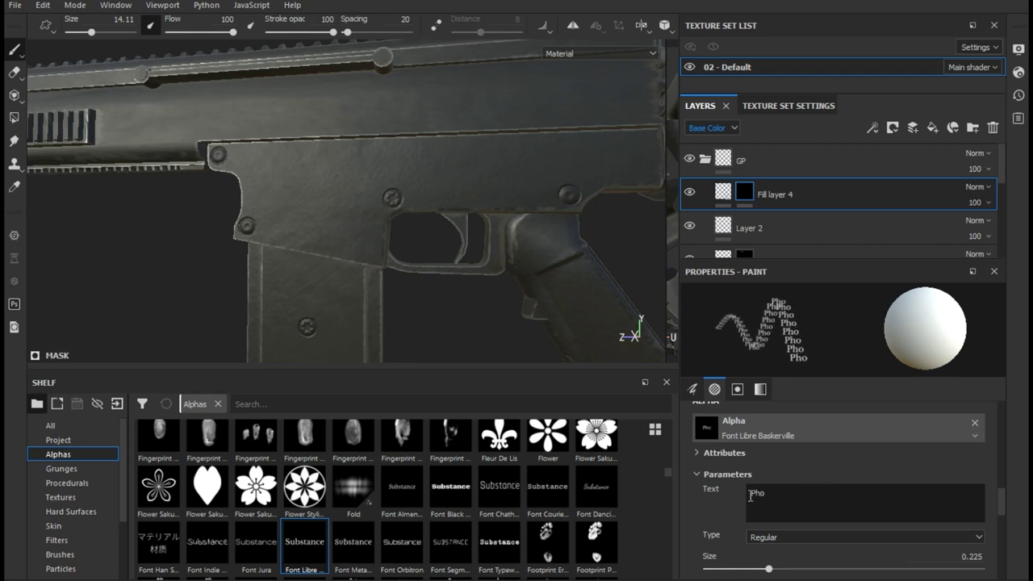
type(".")
Replace the alpha text with 'PBR - 42' and stamp it on the receiver above the trigger
left_click_drag(767, 501, 744, 495)
key("BackSpace")
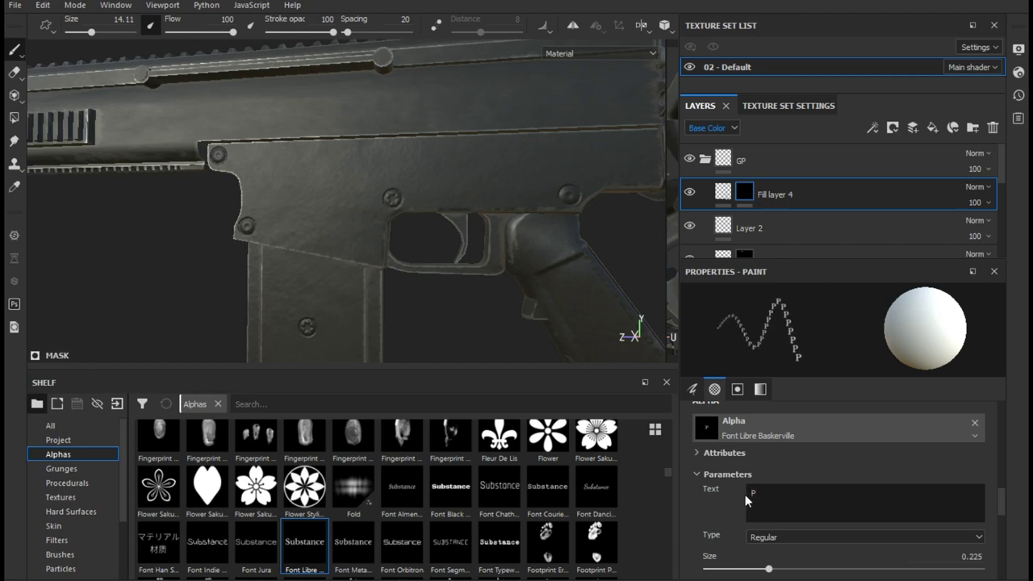
type("PB")
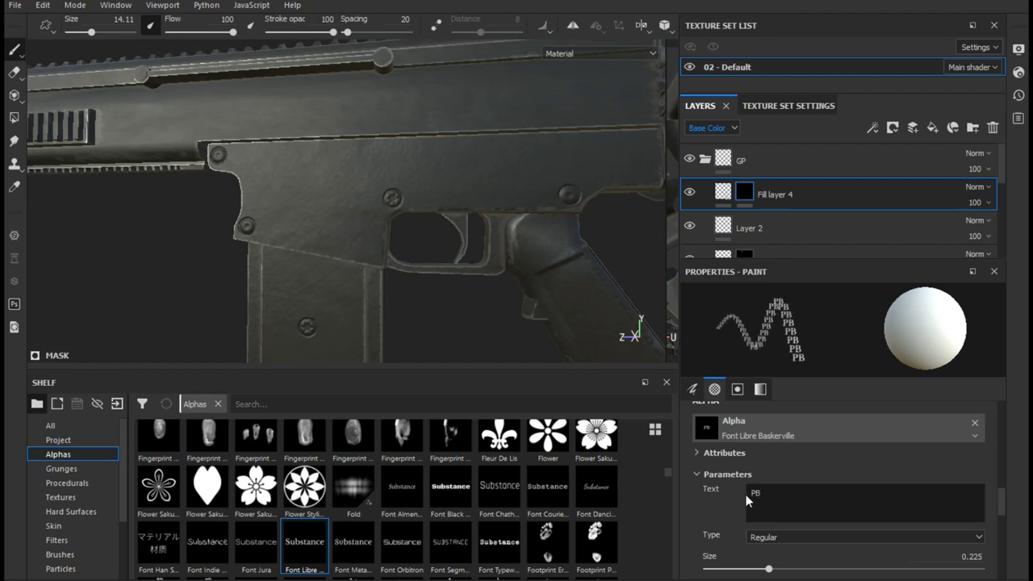
type("R ")
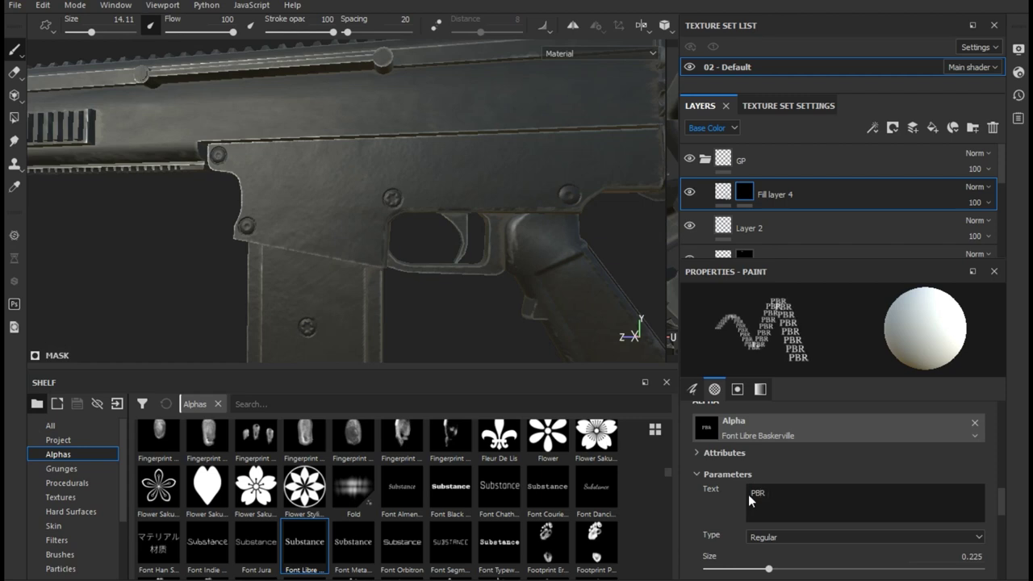
type("- ")
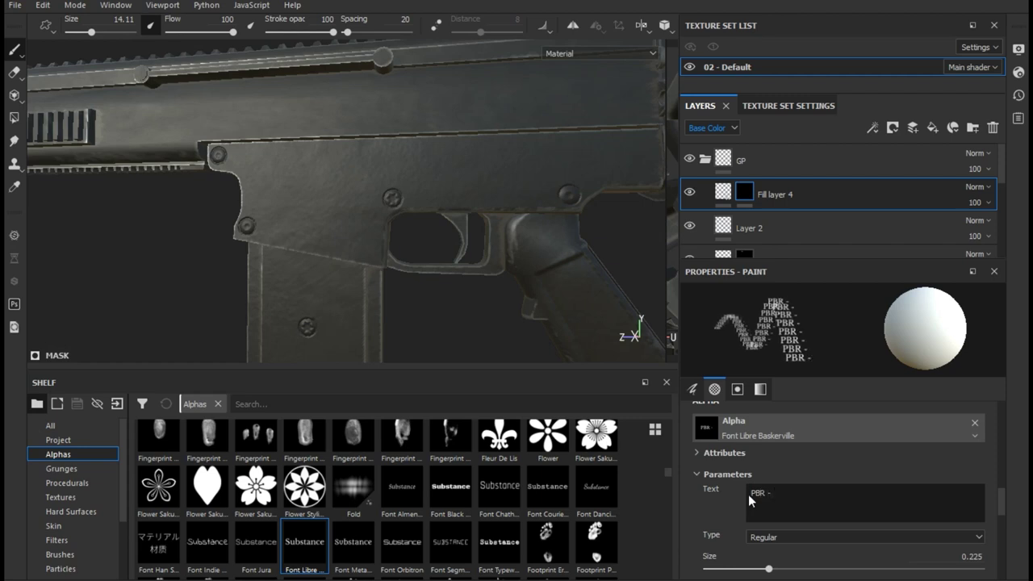
type("4")
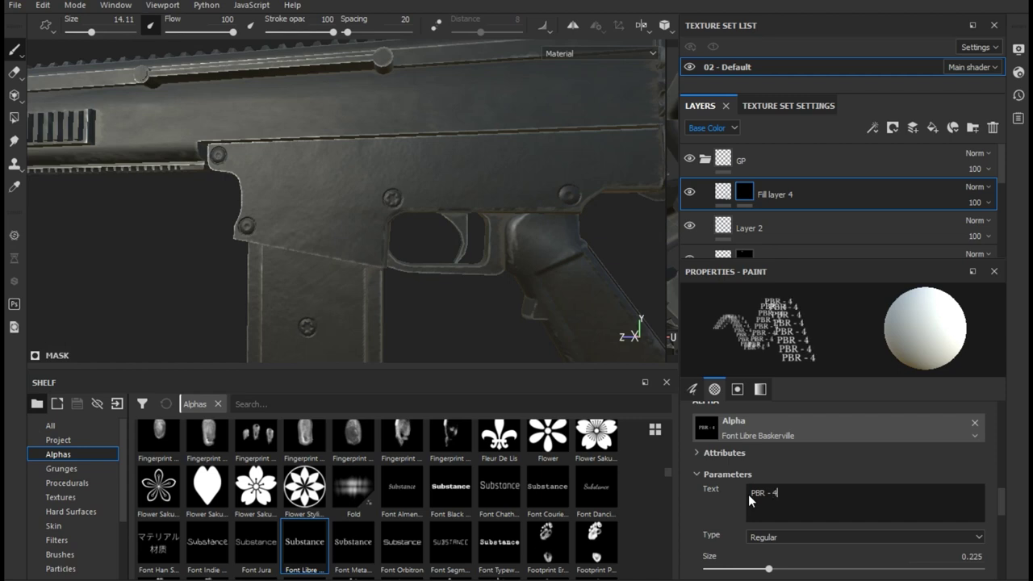
type("2")
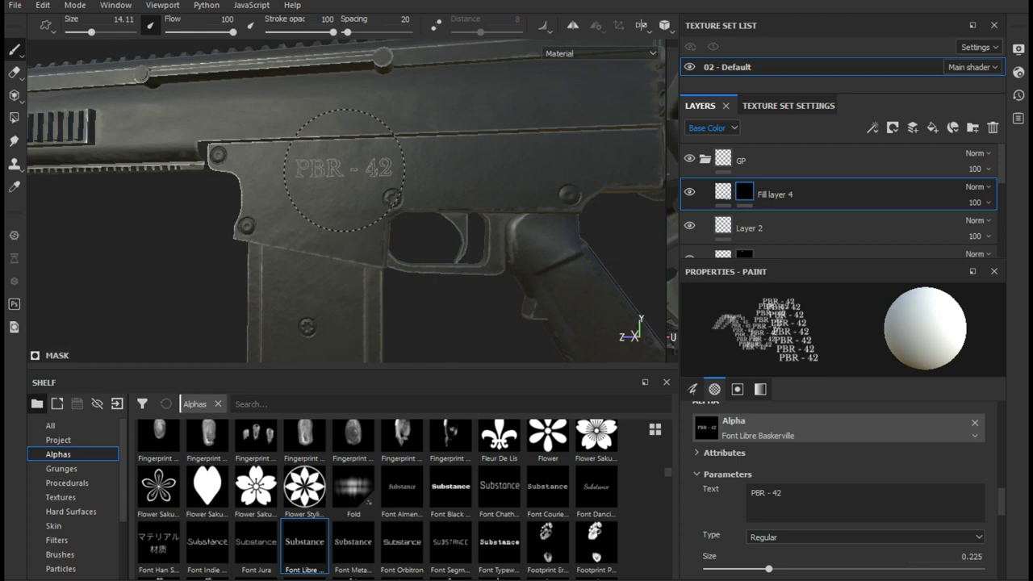
left_click(339, 169)
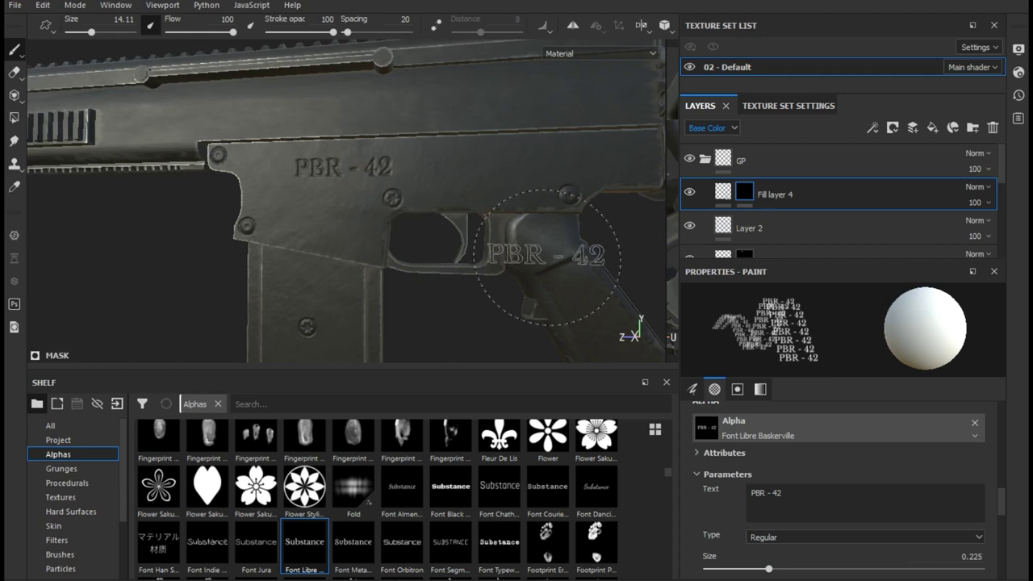
left_click_drag(418, 273, 503, 293, "alt")
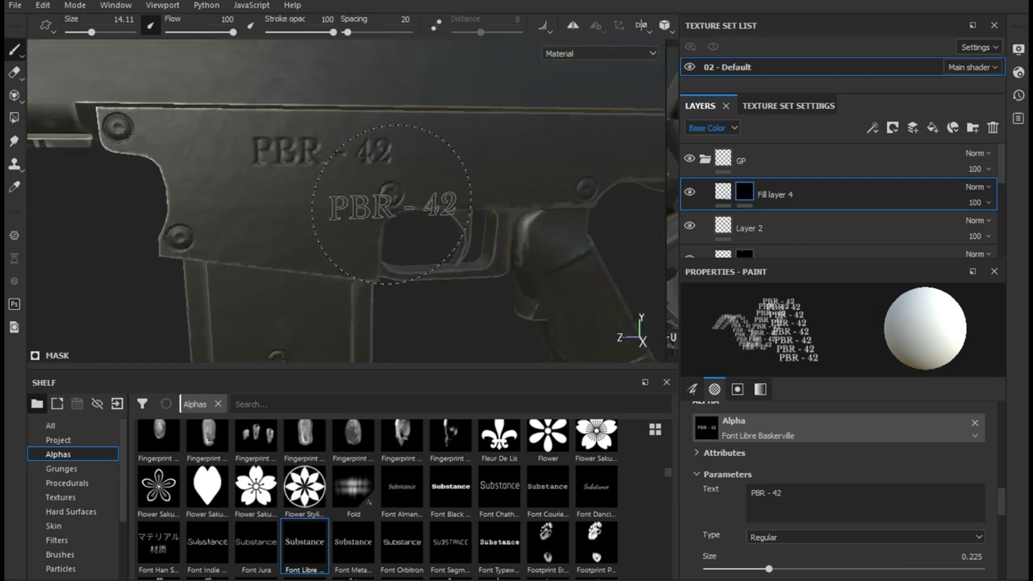
Test Fill layer 4 heights of -0.0722, -0.0619 and -0.0773 while inspecting the PBR - 42 engraving
left_click(723, 192)
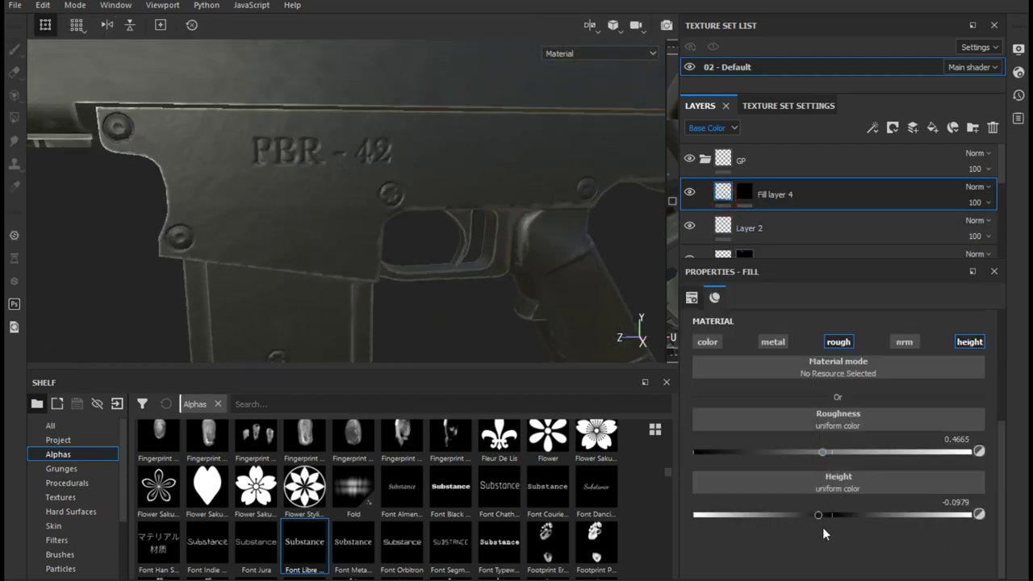
left_click_drag(823, 514, 823, 513)
left_click_drag(823, 512, 825, 512)
mouse_move(445, 222)
left_mouse_down("alt")
mouse_move(314, 219)
mouse_move(501, 222)
left_mouse_up("alt")
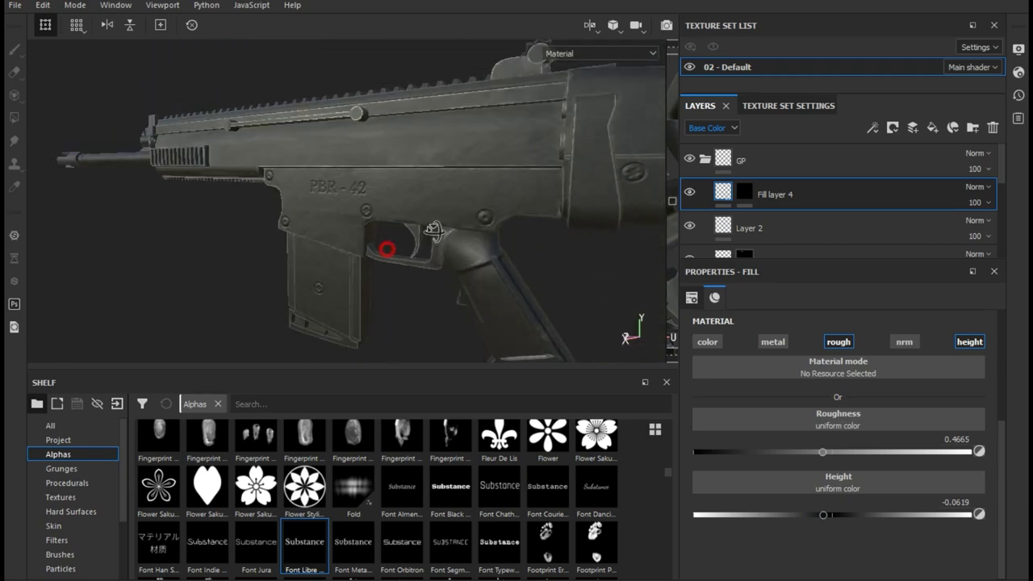
scroll(369, 221, "up", 5)
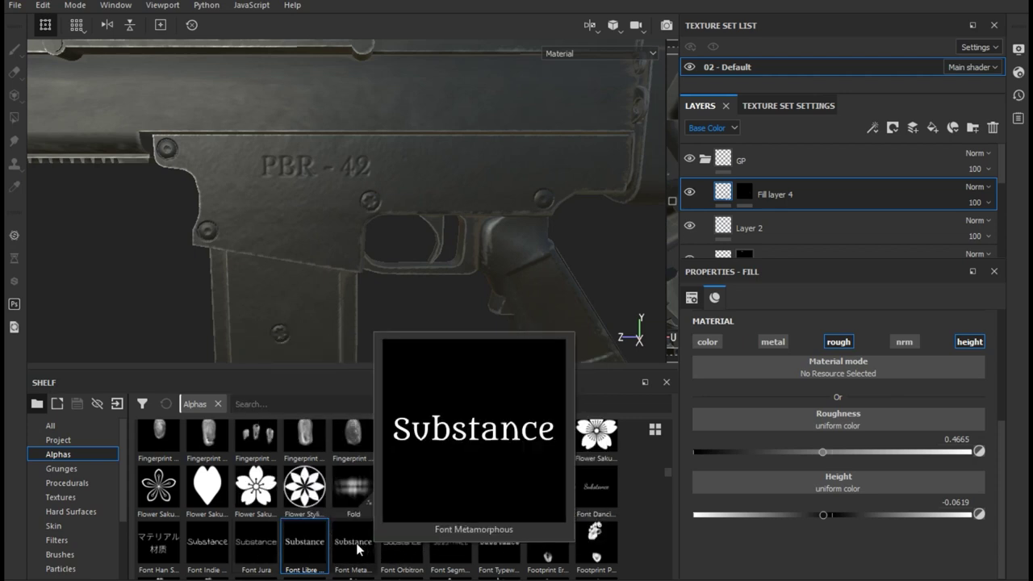
mouse_move(401, 488)
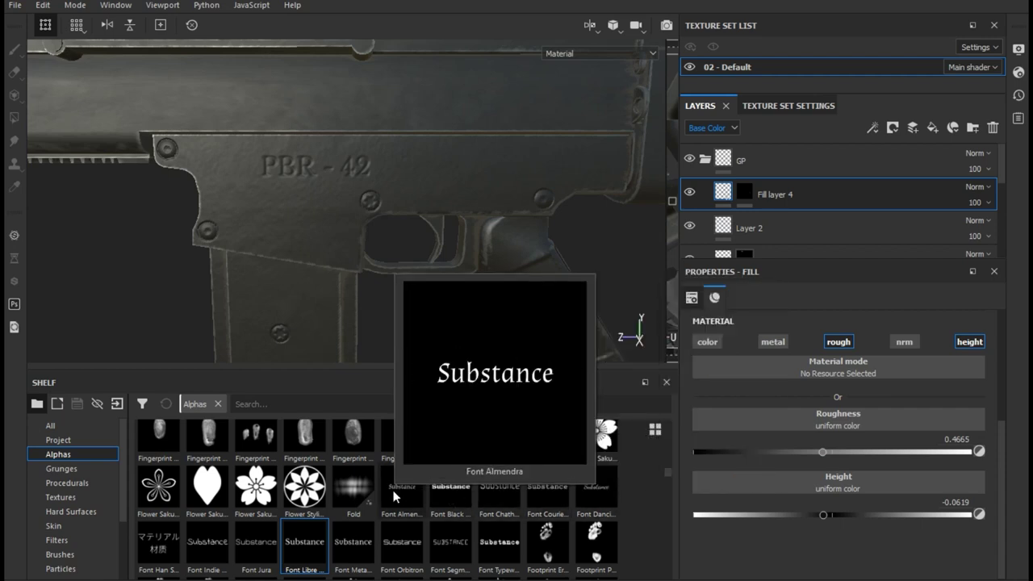
left_click_drag(369, 310, 360, 311, "alt")
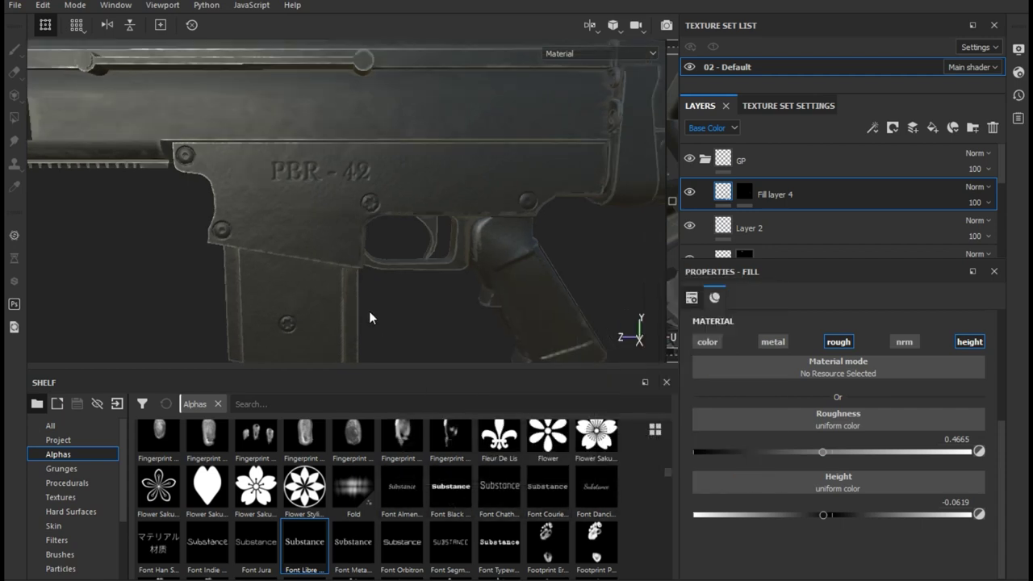
scroll(320, 226, "up", 3)
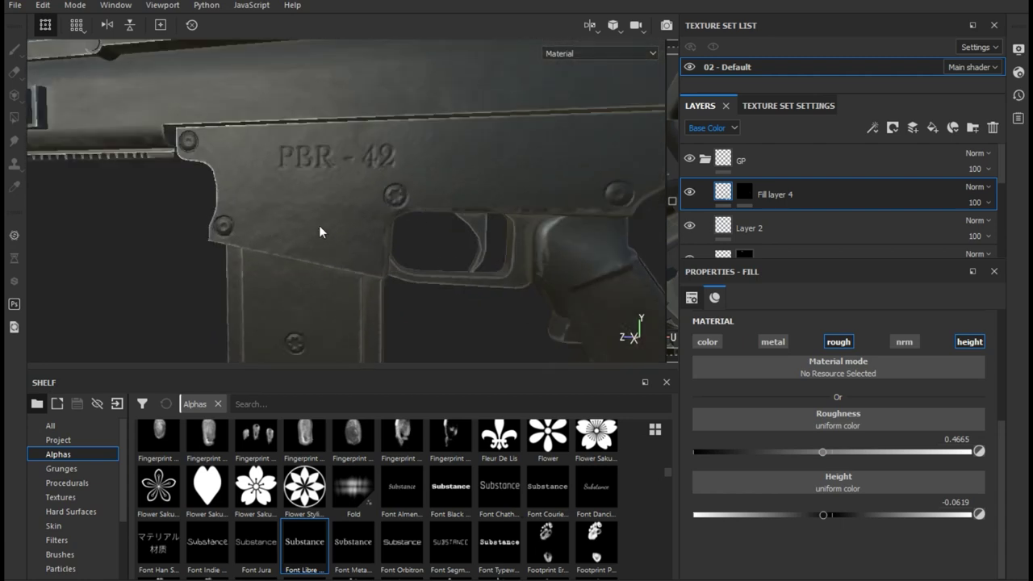
mouse_move(823, 517)
left_mouse_down()
mouse_move(810, 513)
mouse_move(818, 514)
left_mouse_up()
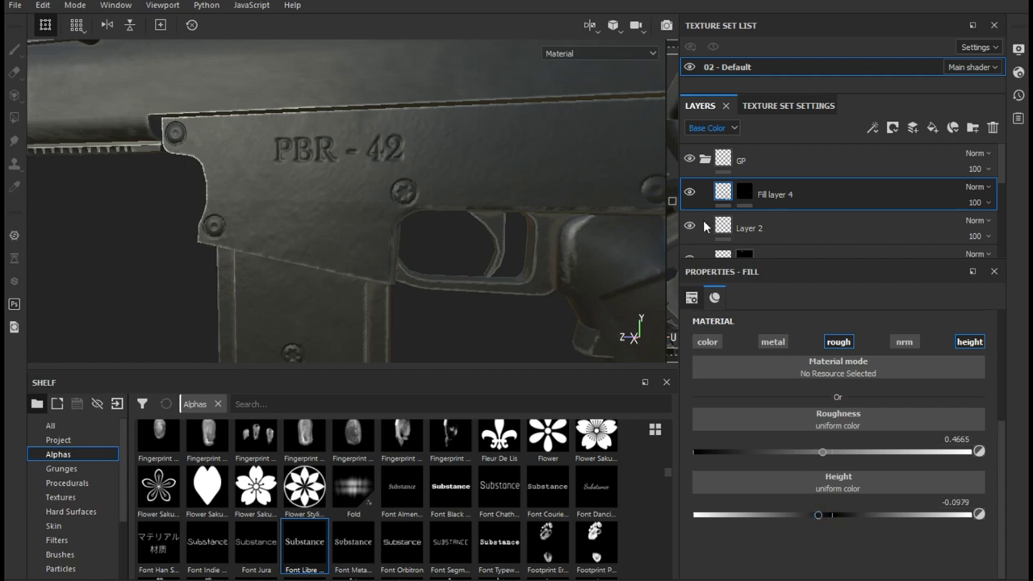
Add a Levels effect to Fill layer 4's mask
left_click(747, 194)
left_click(872, 128)
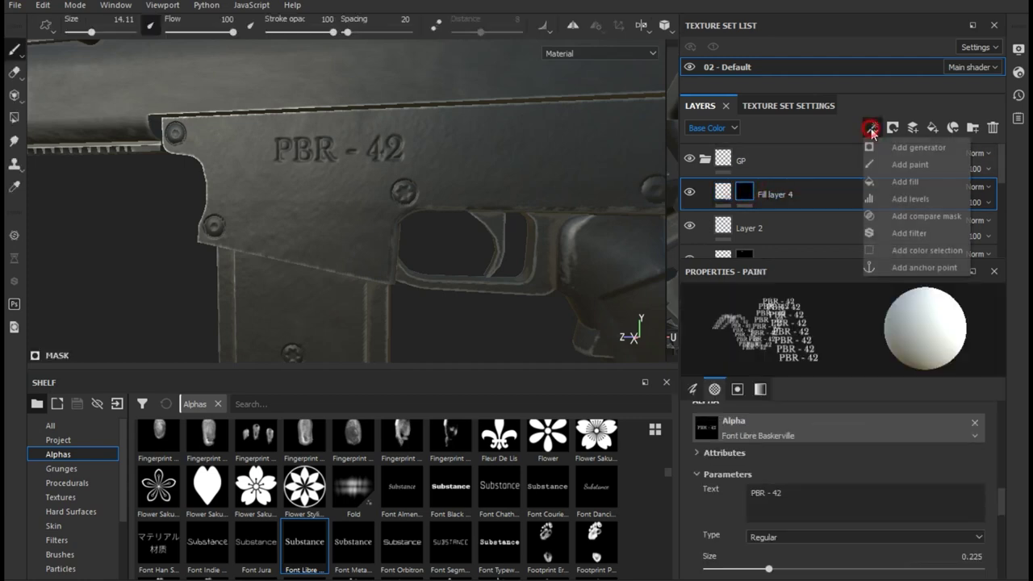
left_click(901, 203)
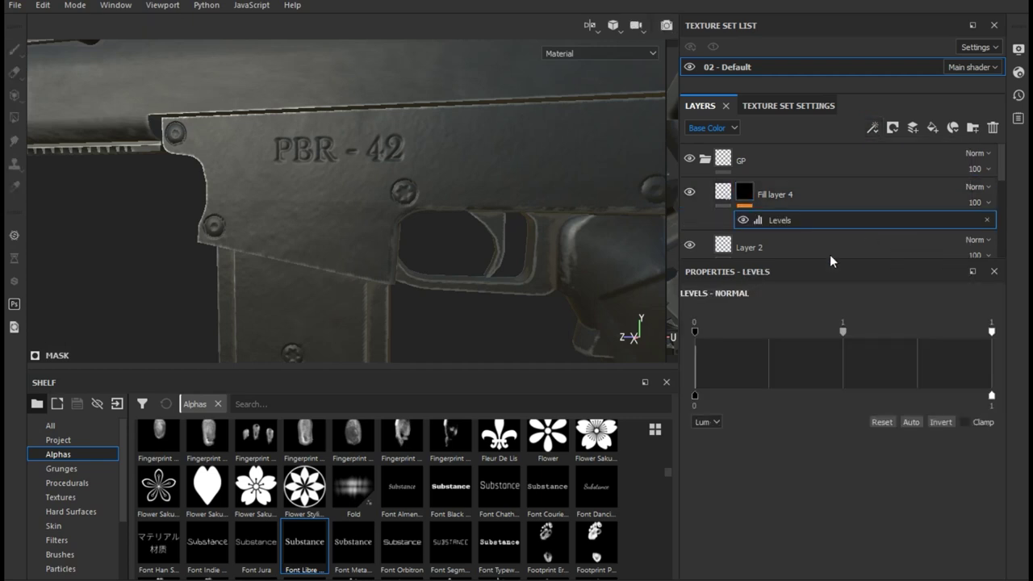
Try Levels black 0.178, white 0.752 and midpoint 0.88, then reset Levels to defaults
mouse_move(694, 331)
left_mouse_down()
mouse_move(916, 339)
mouse_move(852, 349)
mouse_move(711, 333)
mouse_move(780, 329)
left_mouse_up()
mouse_move(991, 332)
left_mouse_down()
mouse_move(908, 334)
mouse_move(1025, 322)
left_mouse_up()
mouse_move(886, 331)
left_mouse_down()
mouse_move(848, 329)
mouse_move(924, 332)
left_mouse_up()
left_click_drag(877, 324, 870, 327)
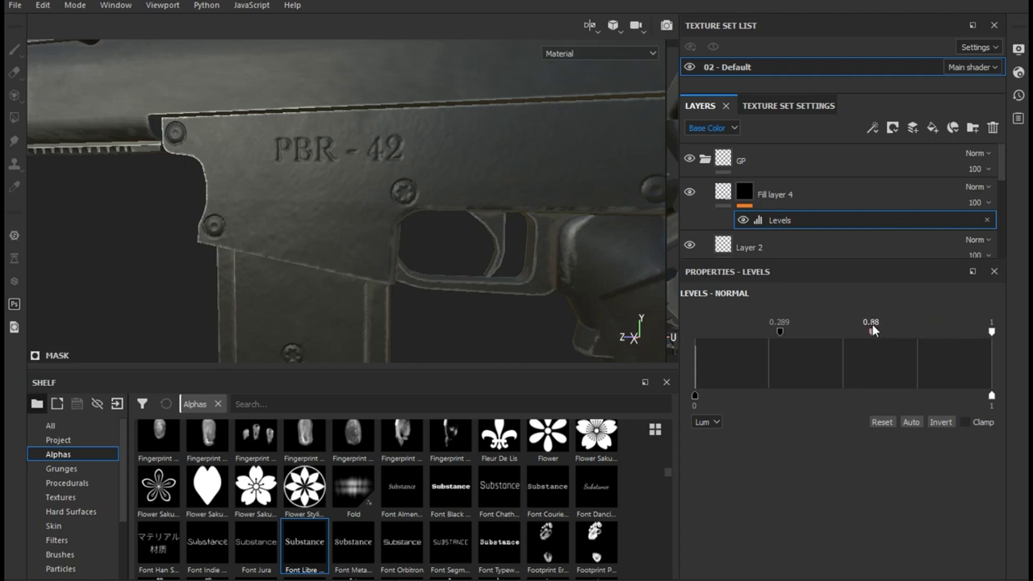
left_click(874, 421)
left_click(724, 193)
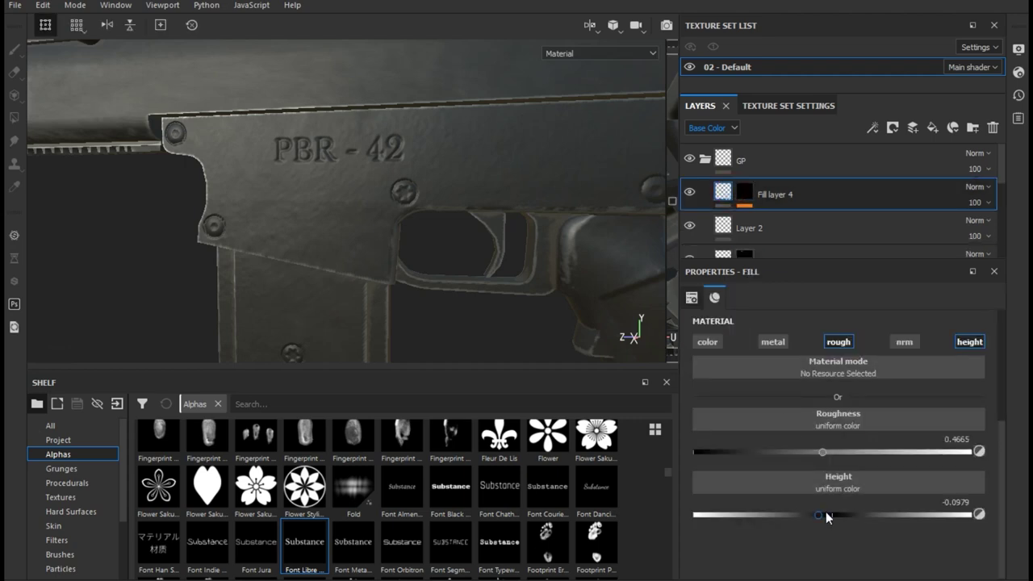
Raise Fill layer 4's height to -0.0722, then zoom out and orbit around the whole rifle
left_click_drag(827, 515, 822, 515)
scroll(396, 266, "down", 2)
scroll(396, 266, "down", 2)
scroll(396, 266, "down", 1)
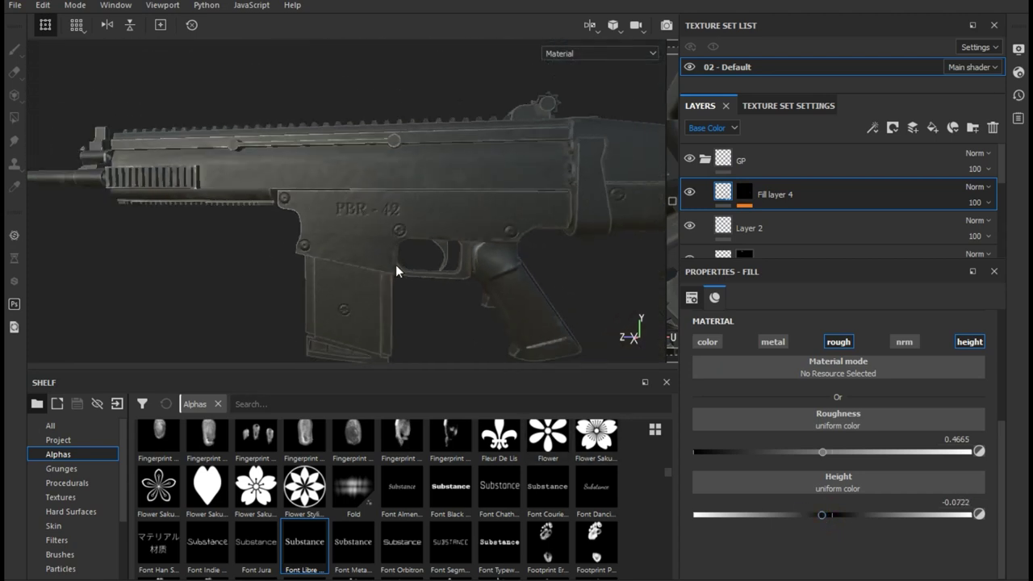
mouse_move(461, 241)
left_mouse_down("alt")
mouse_move(396, 255)
mouse_move(596, 225)
left_mouse_up("alt")
mouse_move(563, 231)
left_mouse_down("alt")
mouse_move(318, 184)
mouse_move(276, 187)
left_mouse_up("alt")
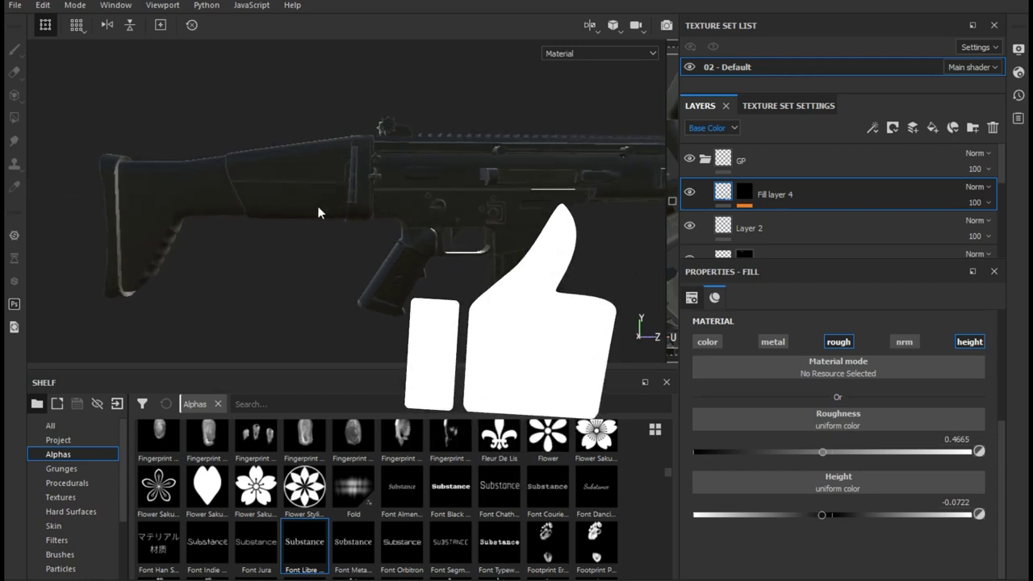
mouse_move(317, 206)
right_mouse_down("shift")
mouse_move(421, 213)
mouse_move(478, 239)
right_mouse_up("shift")
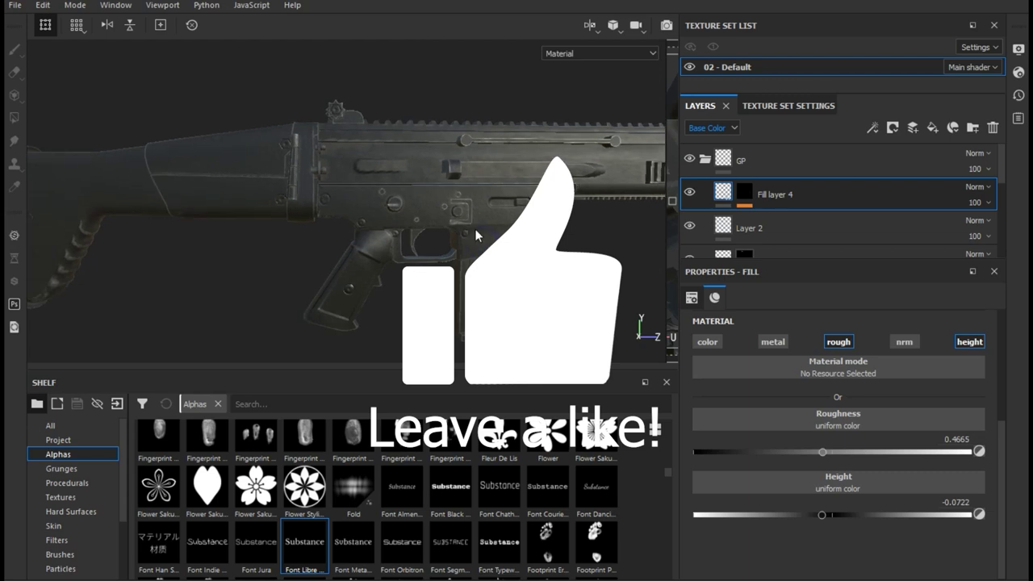
scroll(478, 239, "down", 3)
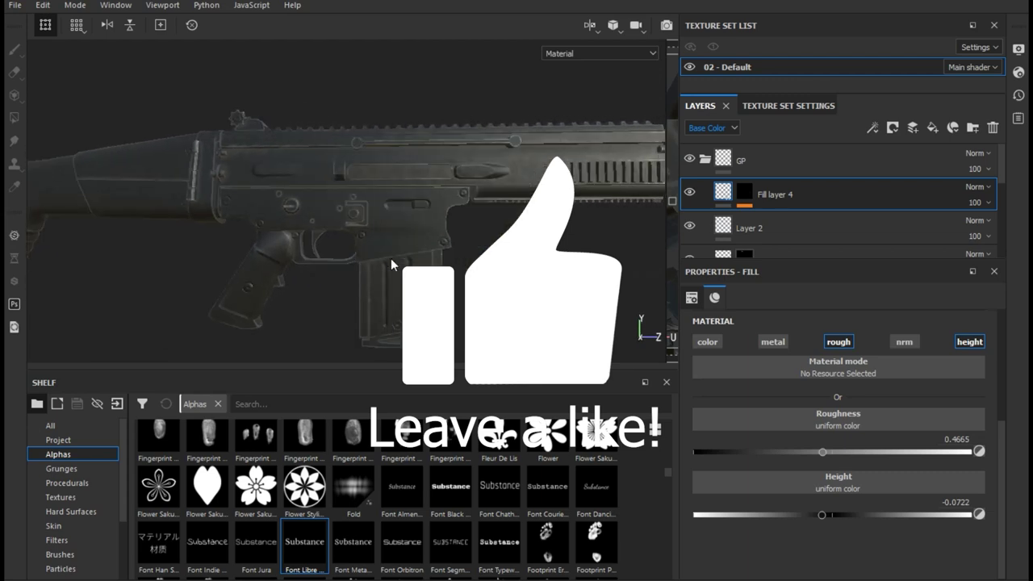
Duplicate Fill layer 4 and add a mask to the new 'Fill layer 4 copy 1'
right_click(780, 194)
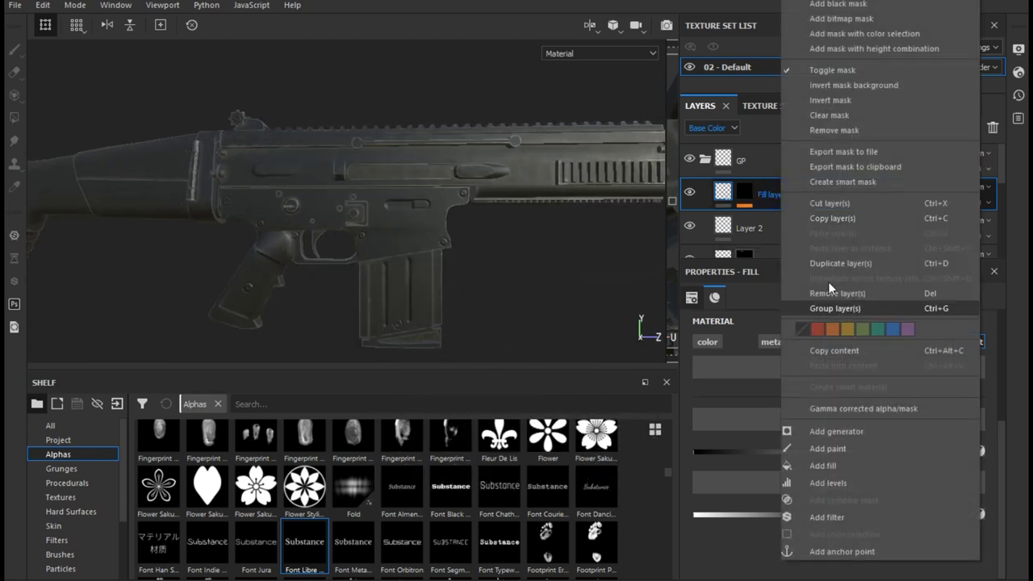
left_click(839, 263)
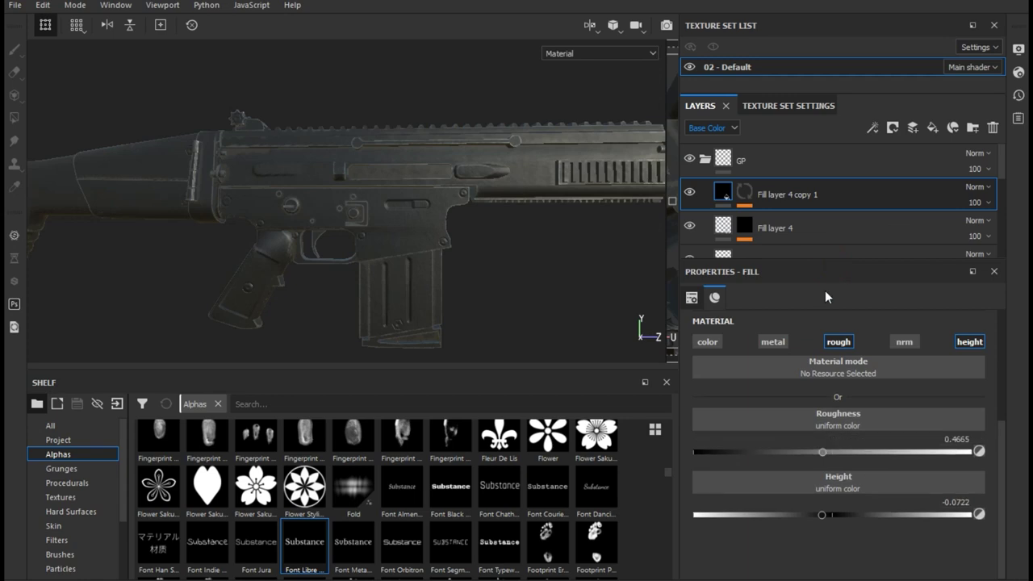
right_click(781, 197)
left_click(849, 114)
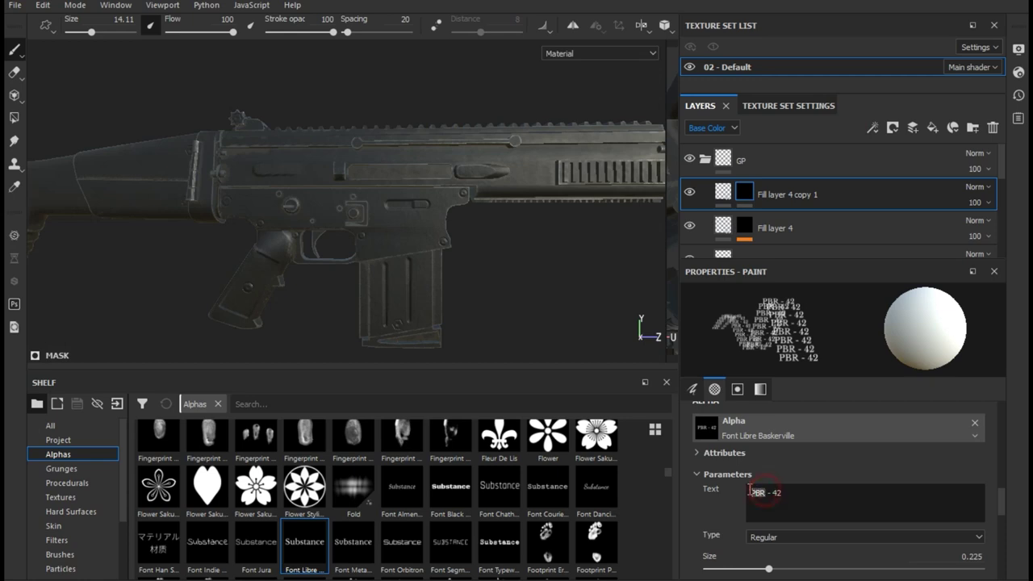
Change the brush alpha text to 'FULL AUTO' and shrink its size to 0.12
type("A")
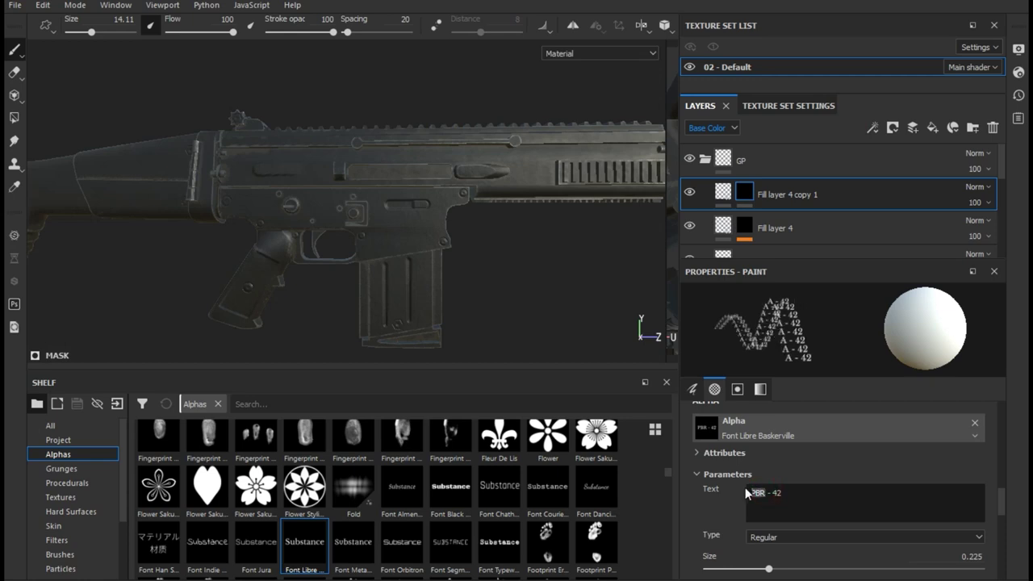
type("UTO")
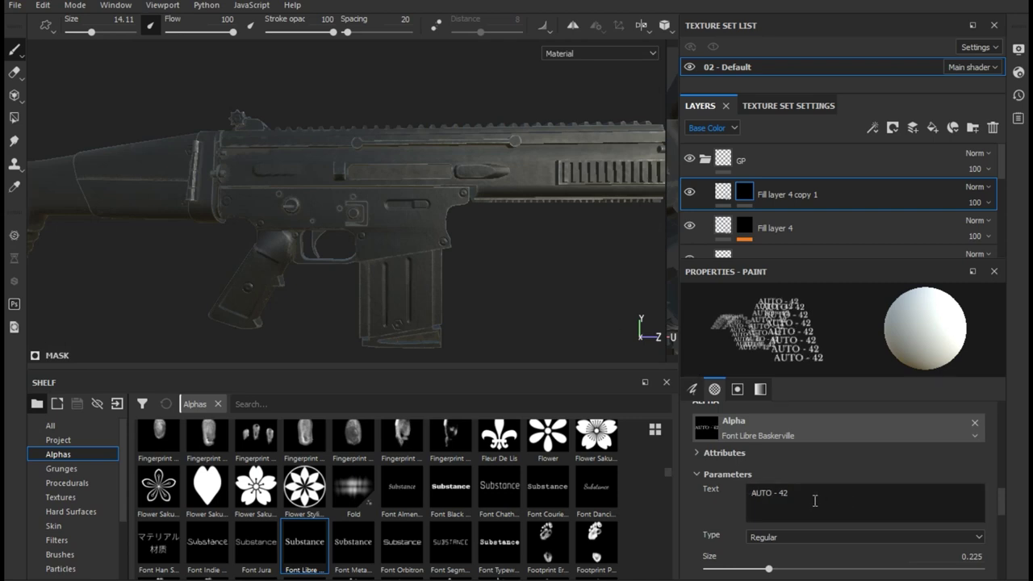
left_click_drag(751, 496, 797, 500)
type("FULL ")
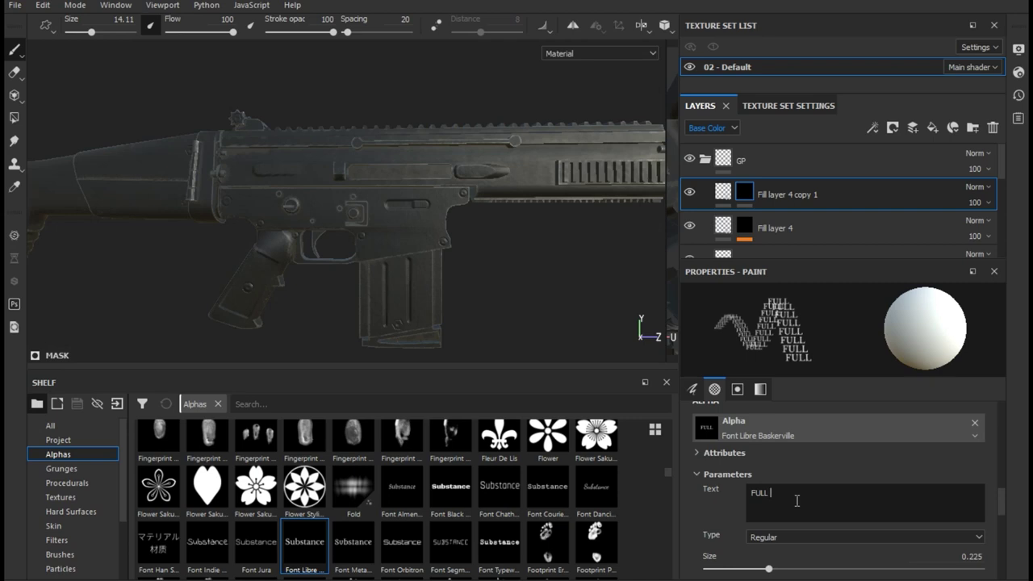
type("AUT")
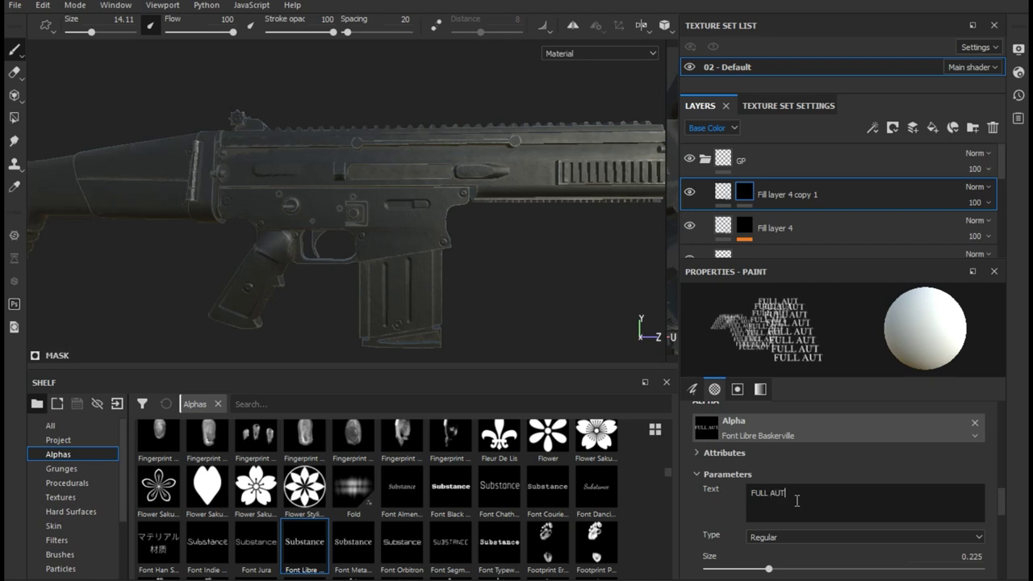
type("O")
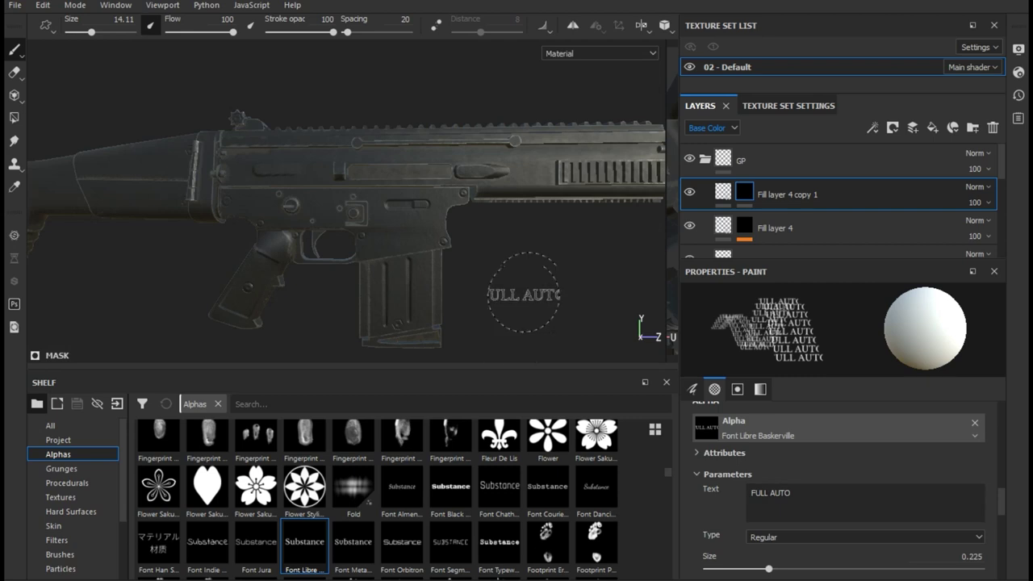
left_click_drag(746, 568, 739, 568)
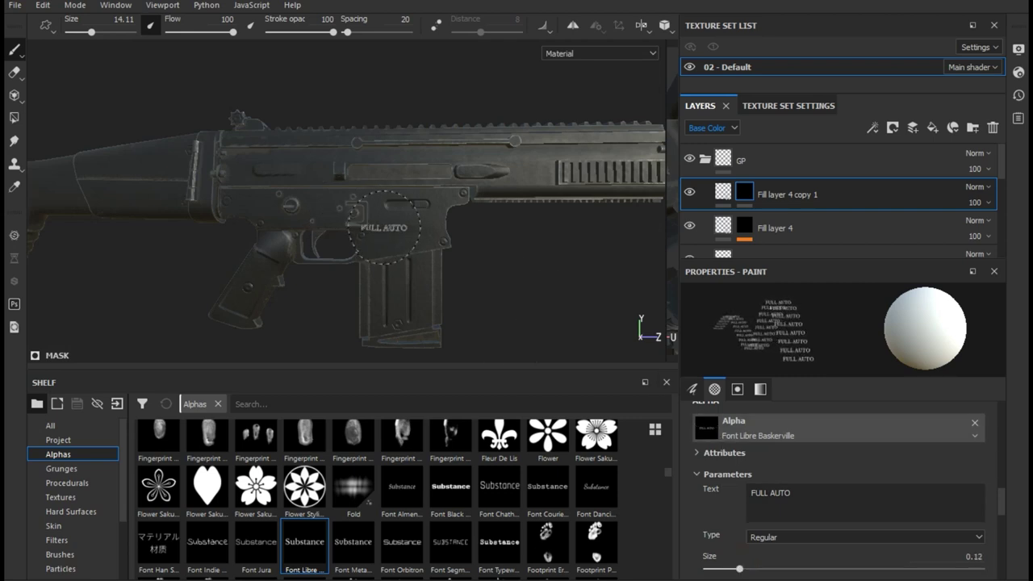
scroll(343, 214, "up", 2)
scroll(371, 216, "up", 2)
scroll(404, 218, "up", 2)
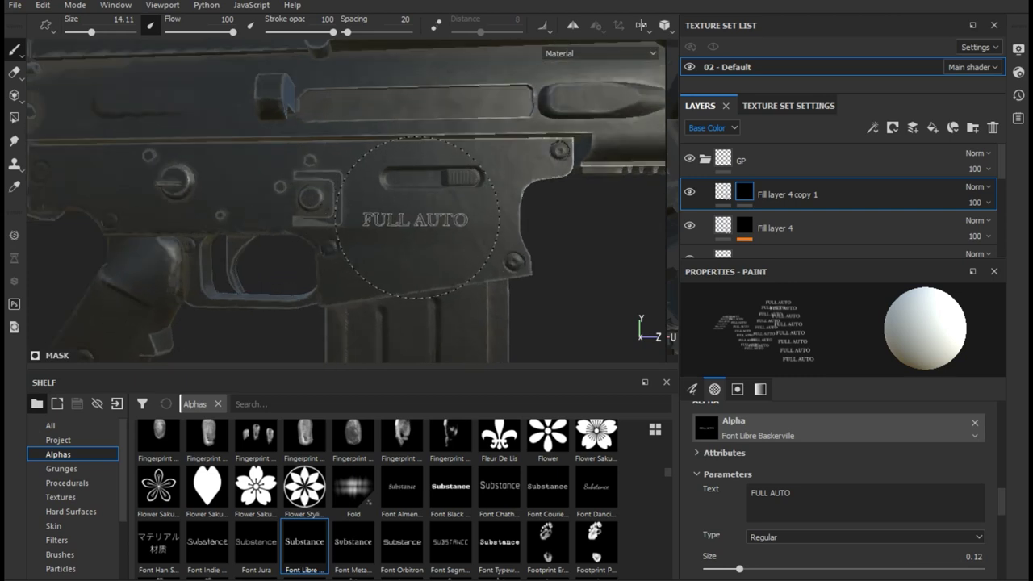
Change the stamp text from FULL to AUTO and raise its Size slightly
left_click(765, 499)
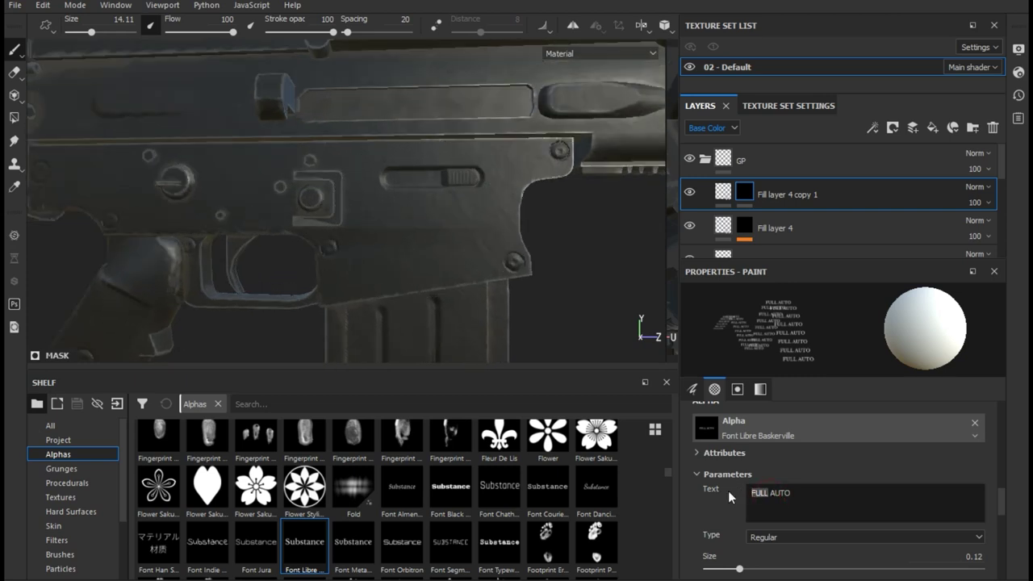
key("BackSpace")
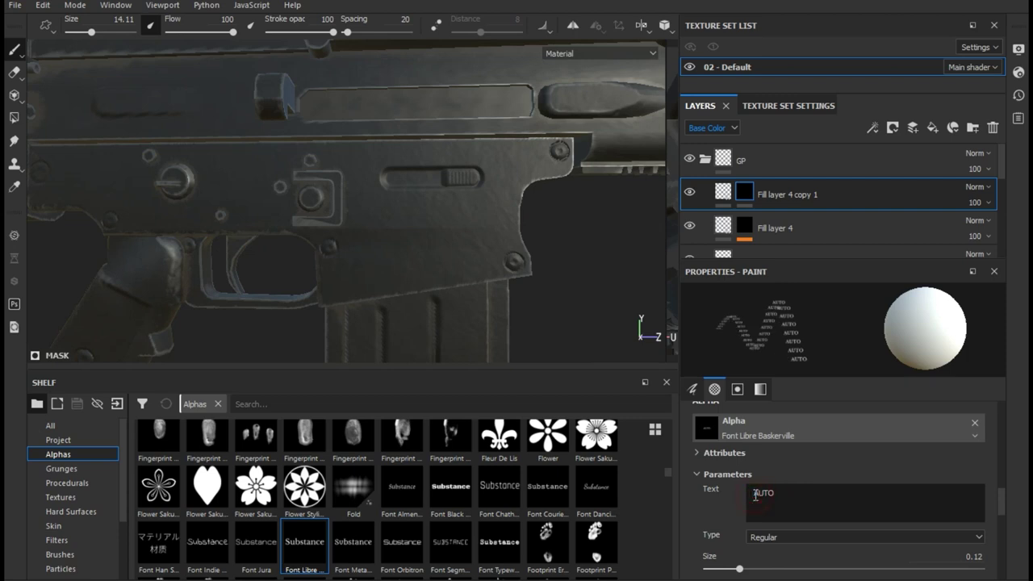
left_click_drag(744, 571, 751, 569)
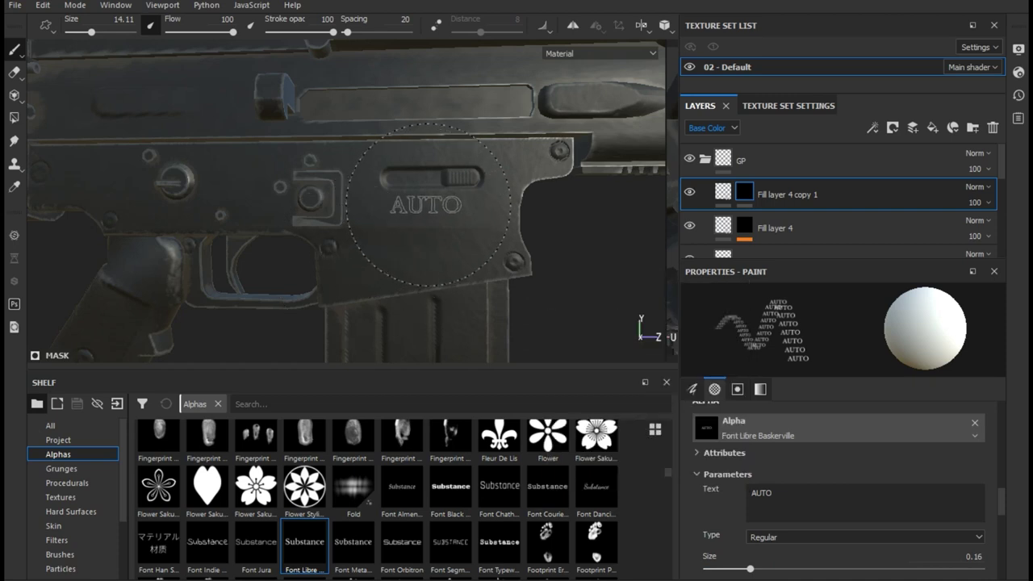
Shrink the brush and stamp AUTO onto the receiver beside the selector switch
key("bracketleft")
key("bracketleft")
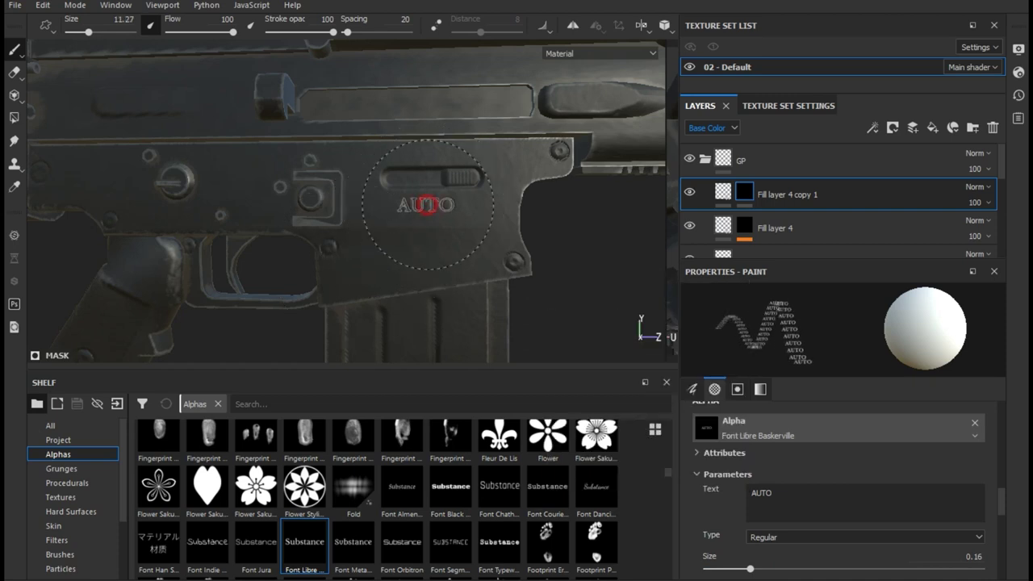
left_click(427, 206)
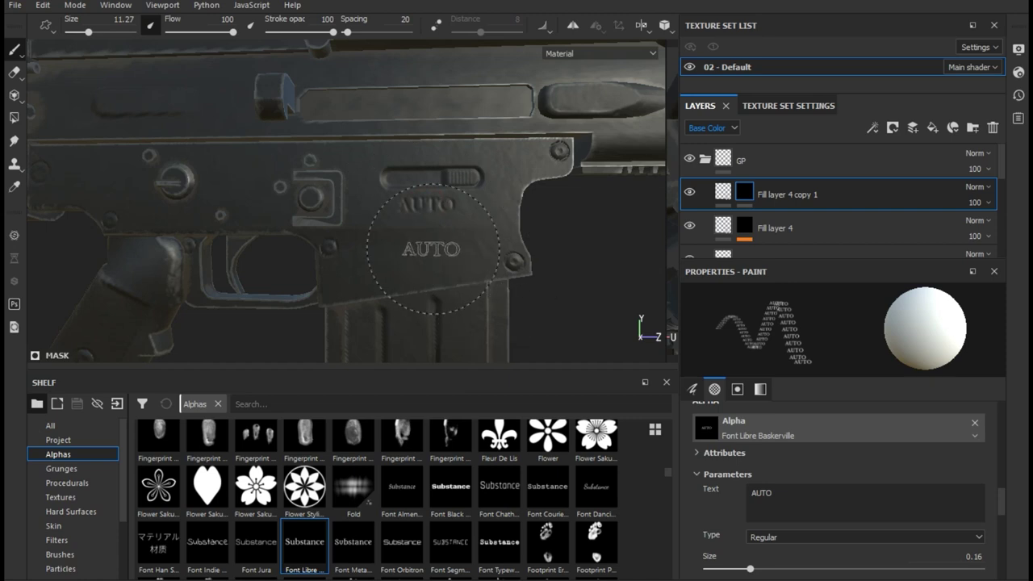
left_click_drag(433, 248, 473, 243, "alt")
left_click(722, 191)
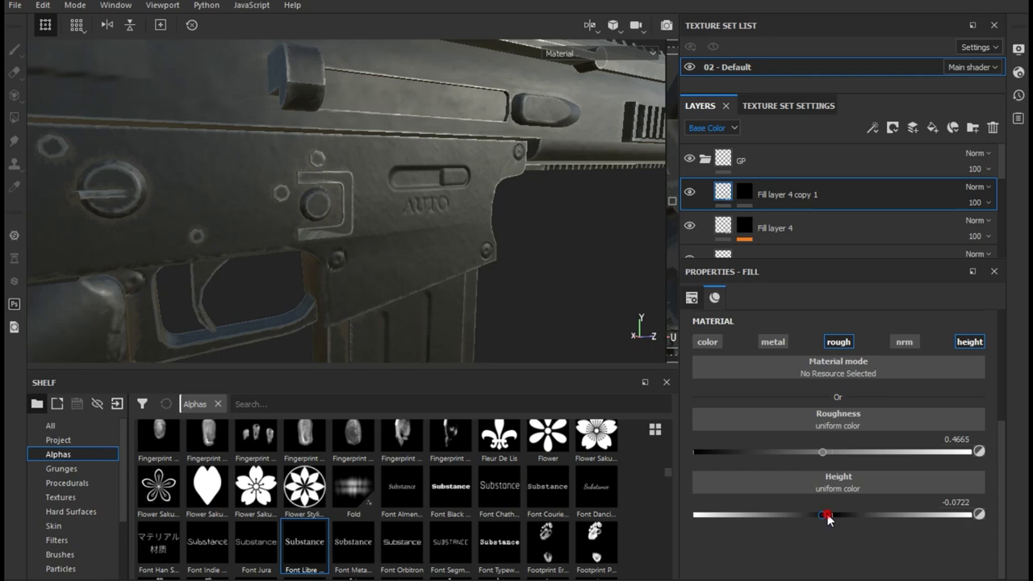
Set the engraving height to -0.0361, enable the colour channel, and check the AUTO marking
left_click_drag(824, 513, 827, 514)
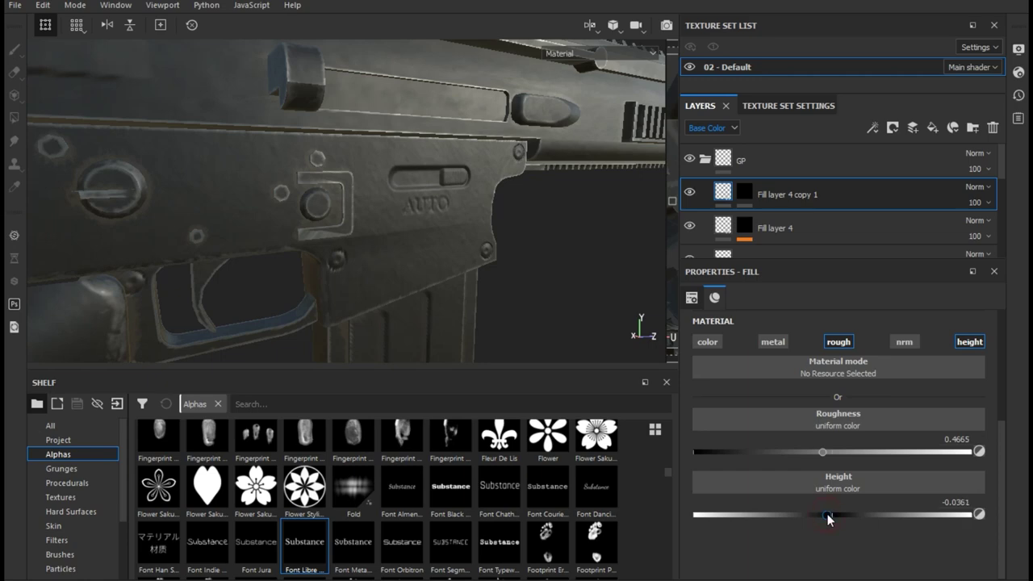
left_click(700, 343)
mouse_move(594, 306)
left_mouse_down("alt")
mouse_move(461, 270)
mouse_move(323, 275)
left_mouse_up("alt")
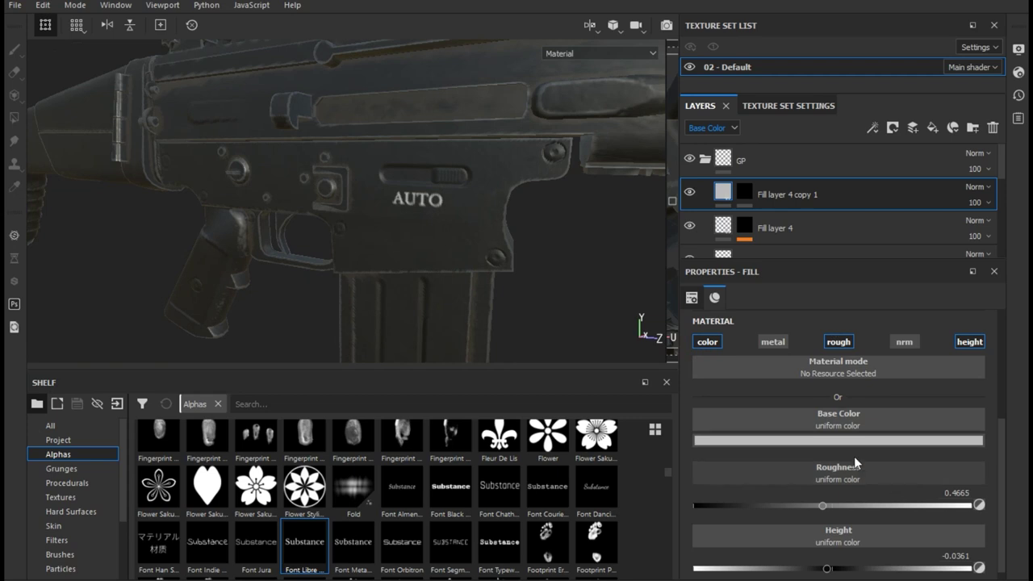
left_click_drag(443, 280, 514, 280, "alt")
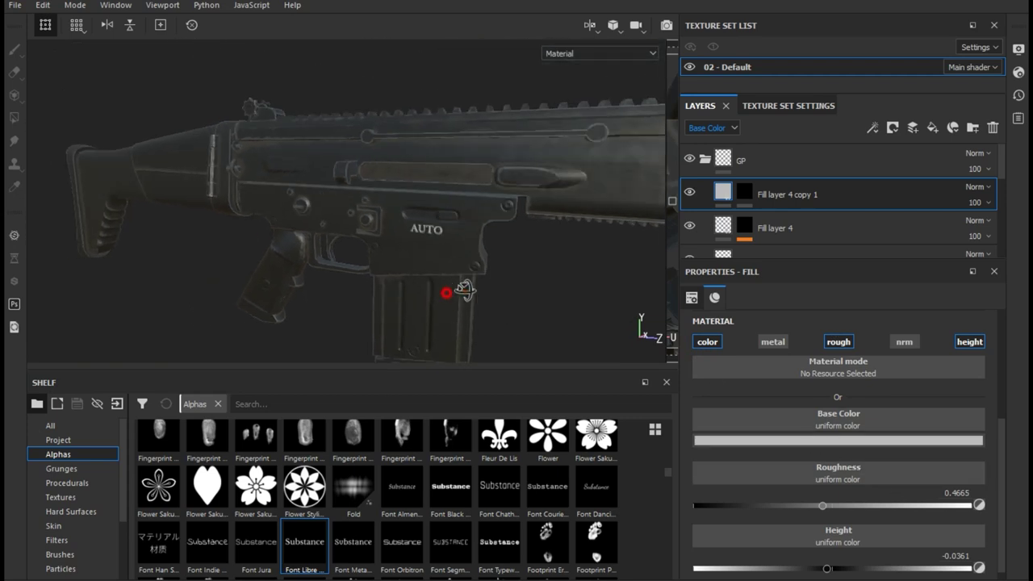
scroll(510, 278, "up", 3)
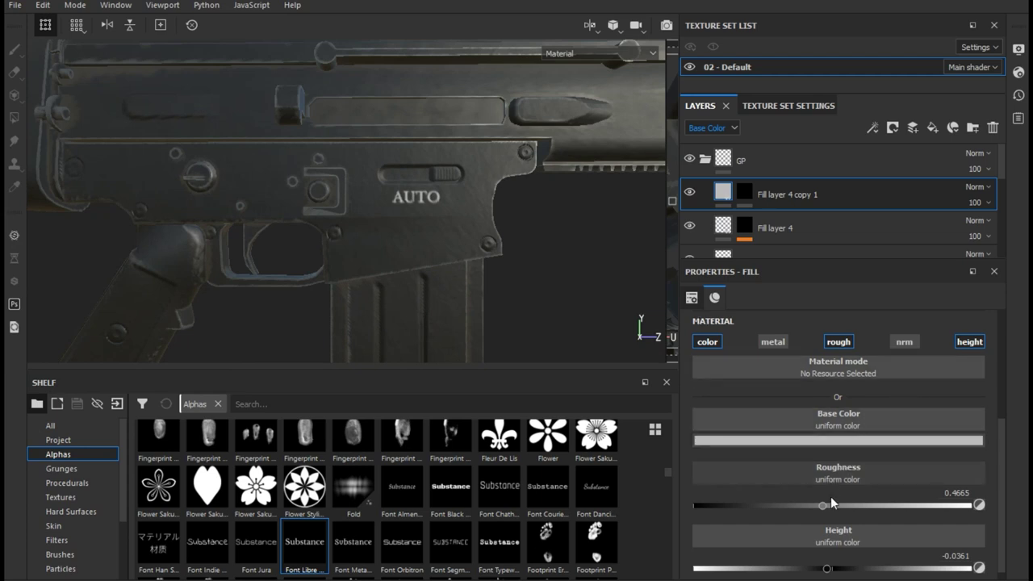
Adjust the AUTO lettering's base colour to a pale grey and view the receiver three-quarter
left_click(805, 440)
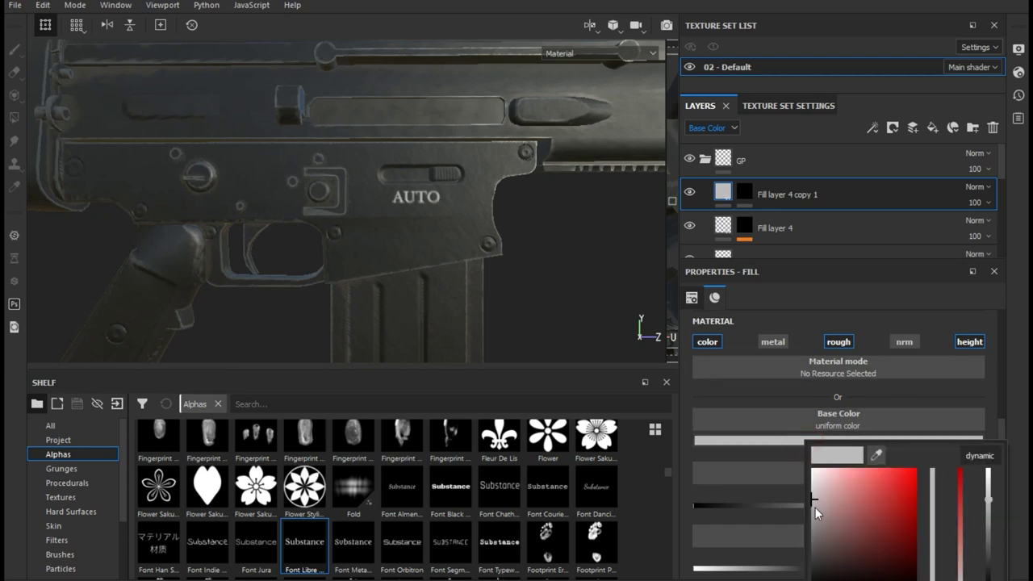
left_click_drag(815, 510, 814, 539)
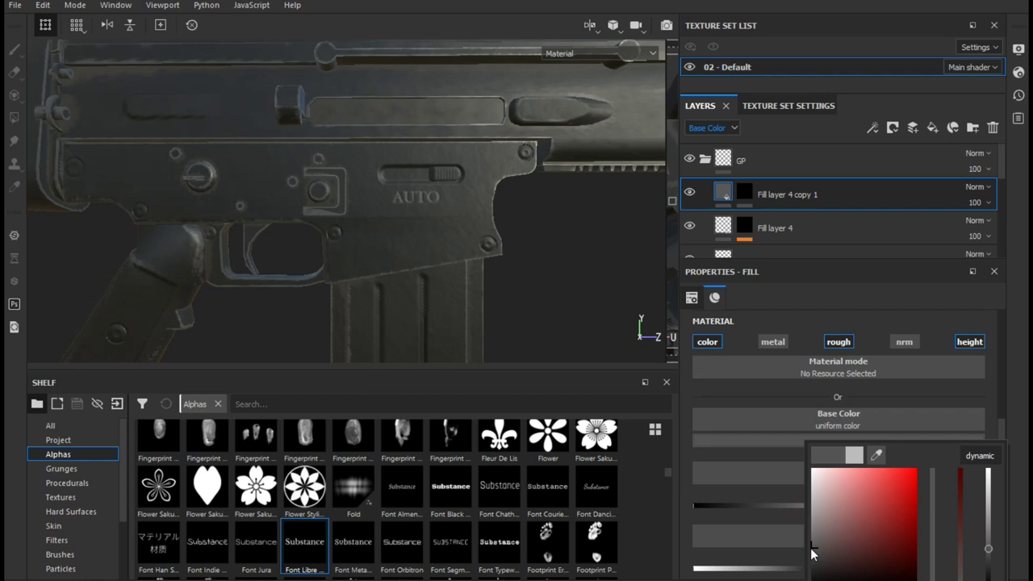
left_click_drag(810, 547, 803, 532)
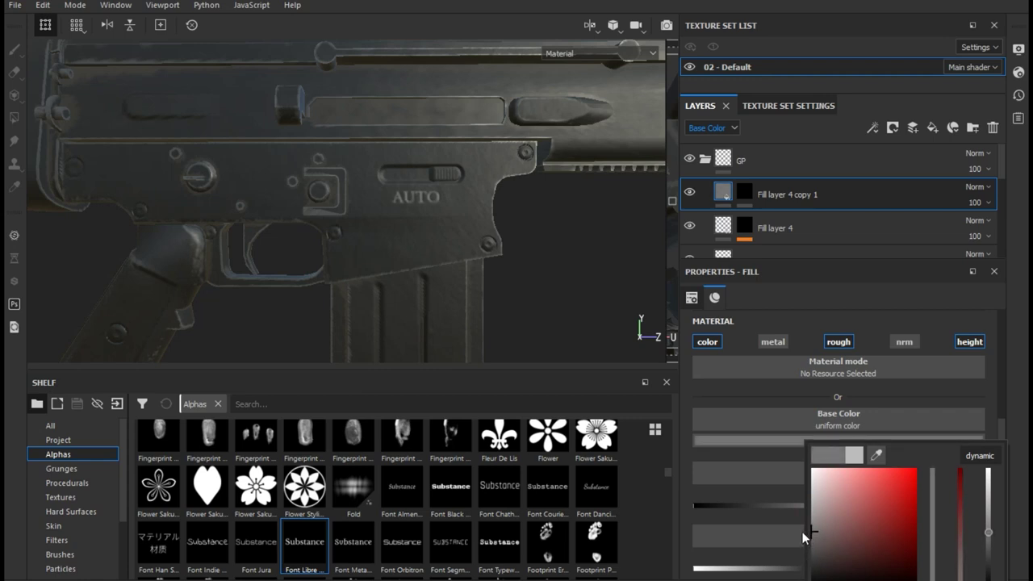
left_click(554, 289)
mouse_move(591, 263)
left_mouse_down("alt")
mouse_move(540, 264)
mouse_move(613, 276)
left_mouse_up("alt")
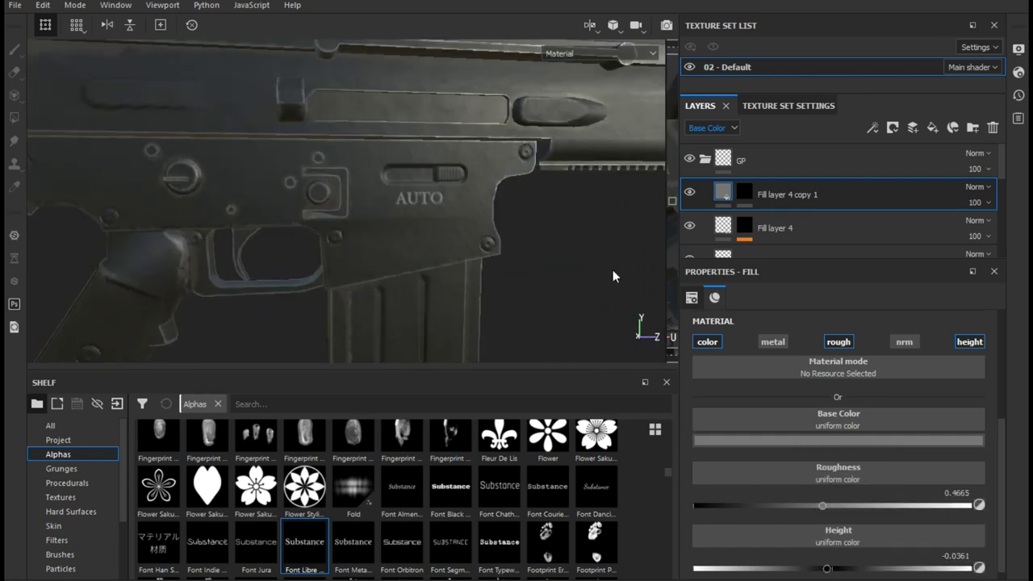
scroll(418, 259, "down", 5)
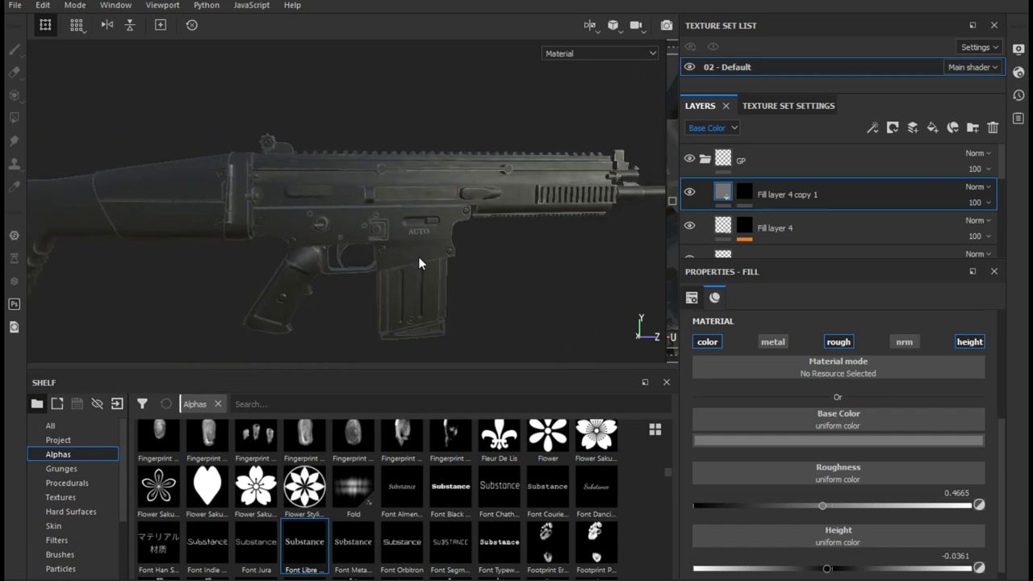
left_click_drag(418, 256, 533, 278, "alt")
scroll(476, 262, "up", 3)
scroll(484, 278, "up", 3)
left_click(744, 192)
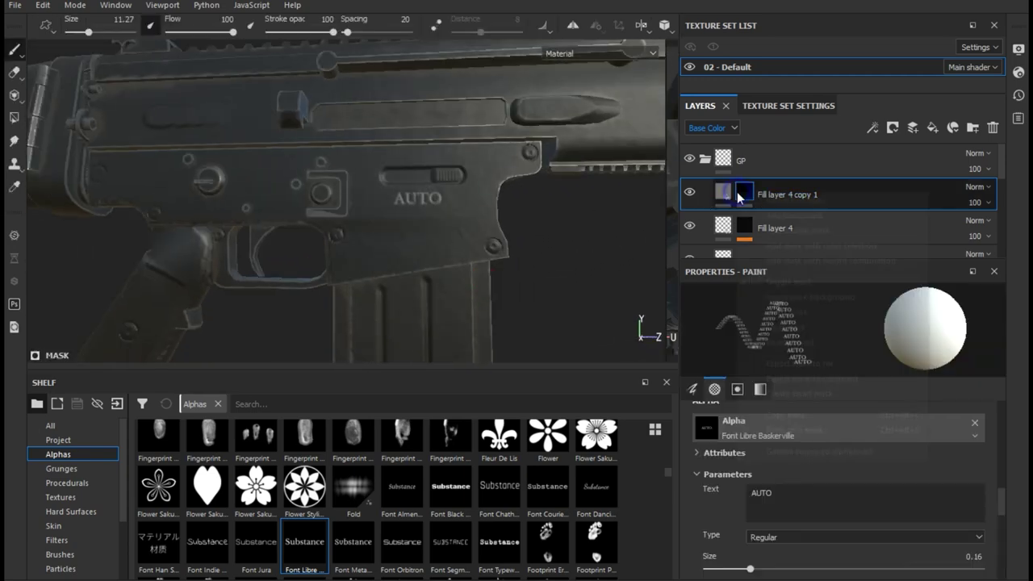
Clear the copy layer's mask to remove the previous stamp
right_click(738, 192)
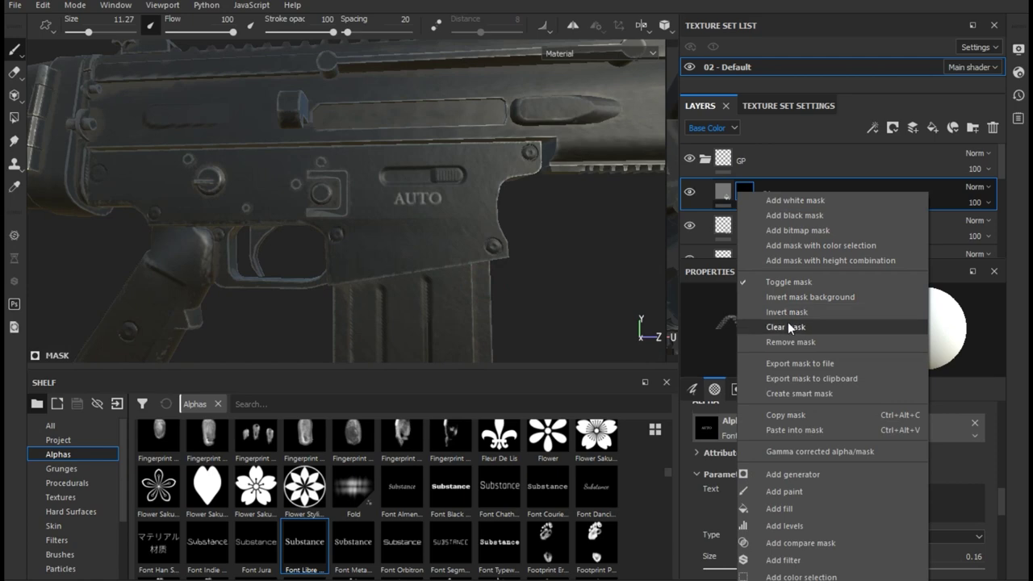
left_click(788, 326)
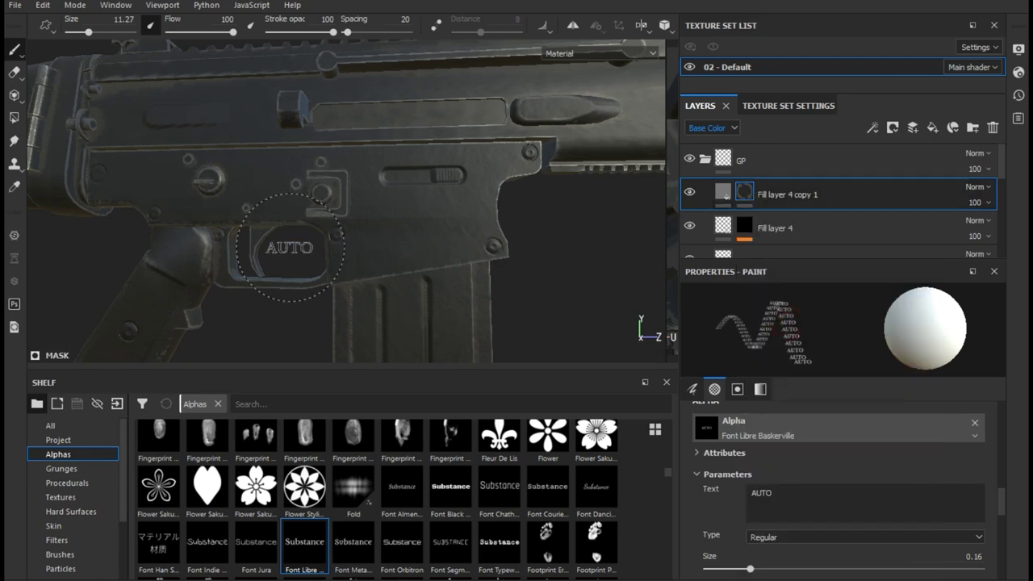
mouse_move(295, 234)
left_mouse_down("alt")
mouse_move(652, 239)
mouse_move(274, 242)
mouse_move(368, 231)
left_mouse_up("alt")
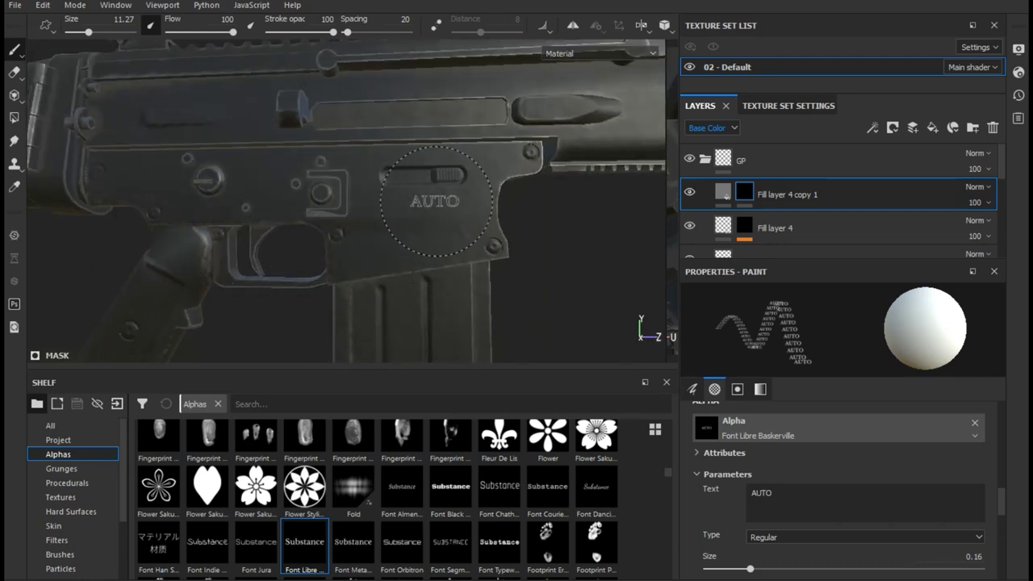
Restamp AUTO beside the fire-selector slot with a larger brush, undoing the misplaced stamp
right_click_drag(435, 201, 383, 199, "ctrl")
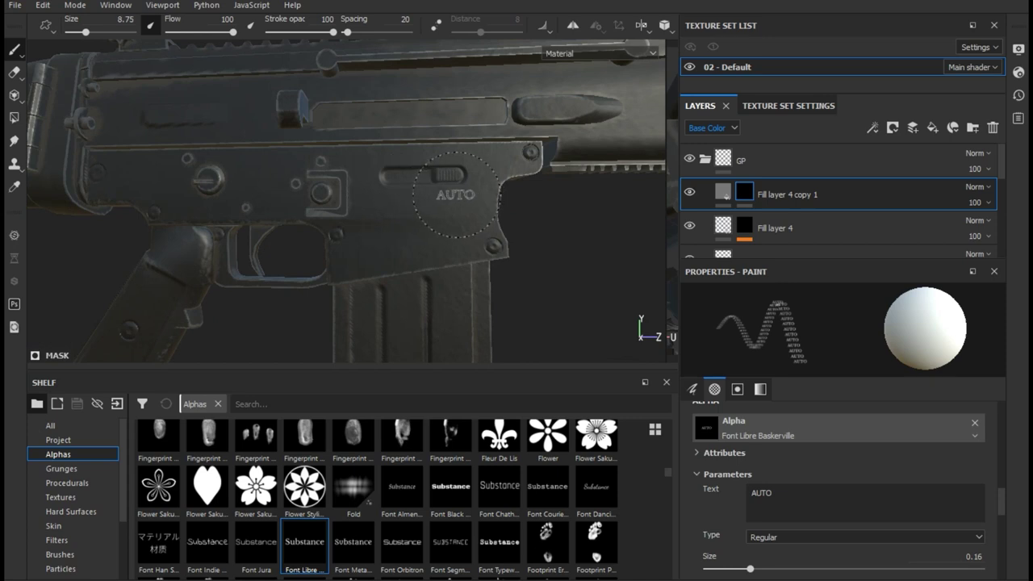
left_click(454, 194)
scroll(556, 232, "up", 2)
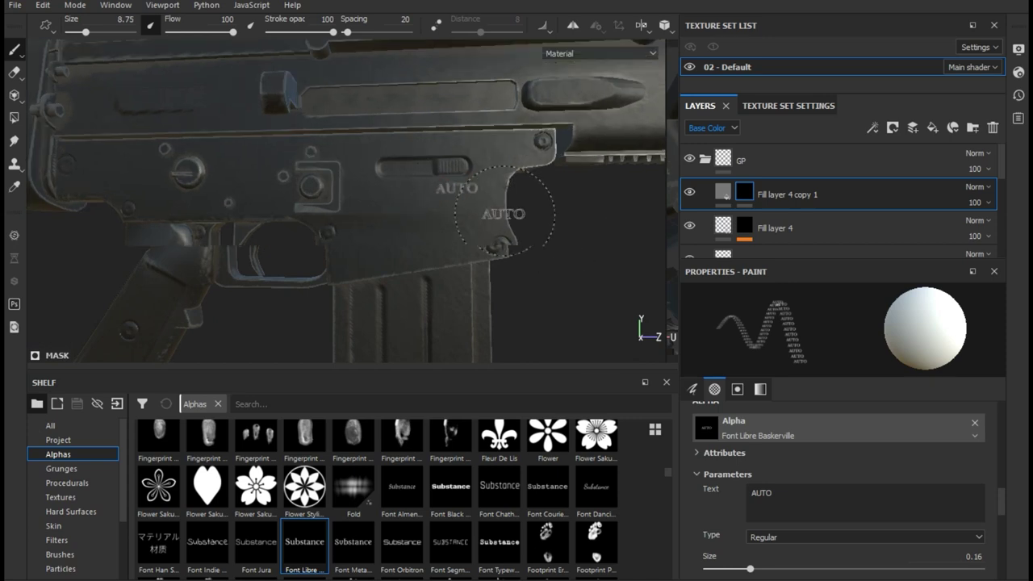
scroll(492, 231, "up", 2)
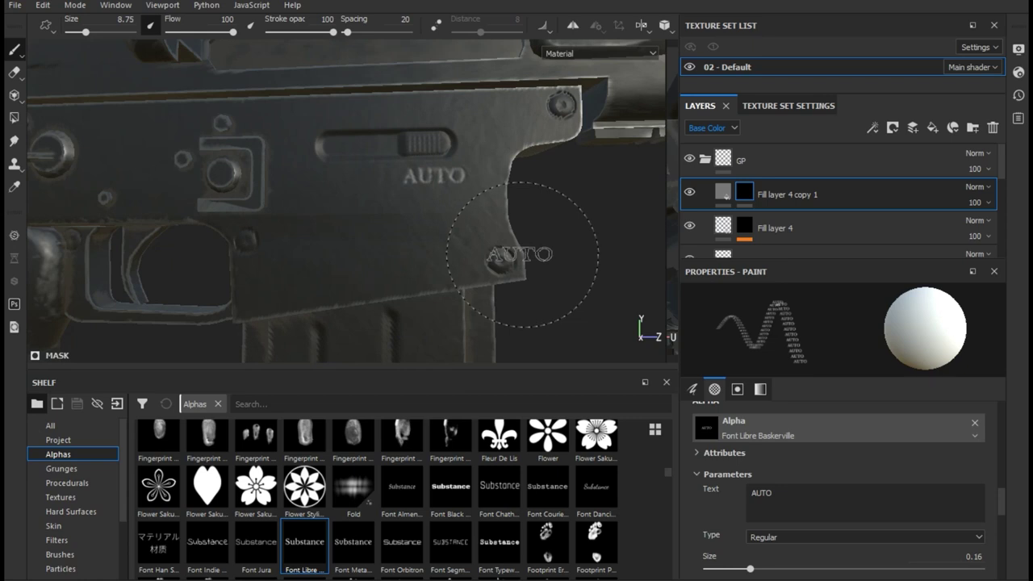
key("ctrl+z")
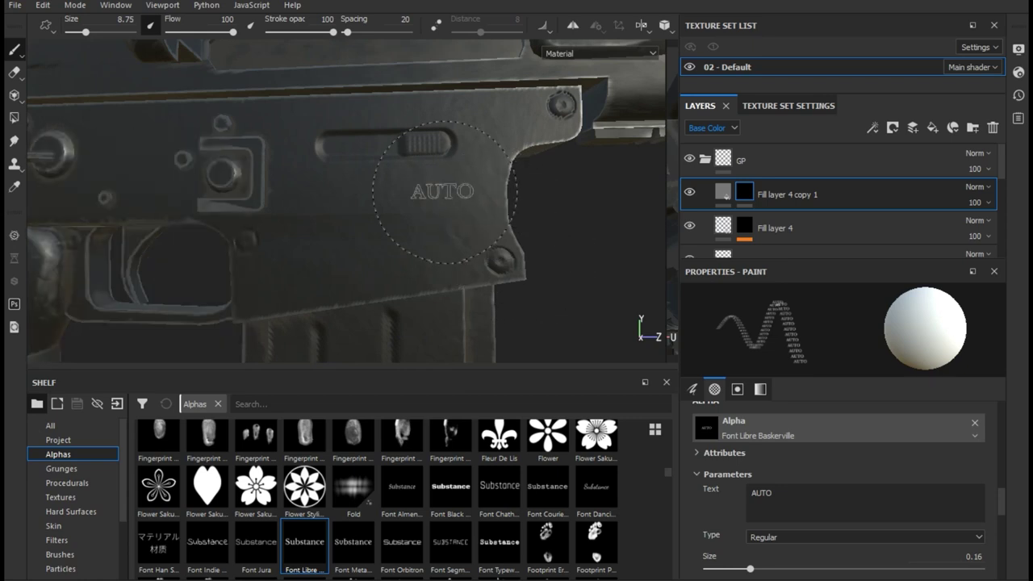
mouse_move(443, 191)
right_mouse_down("ctrl")
mouse_move(456, 192)
mouse_move(457, 170)
right_mouse_up("ctrl")
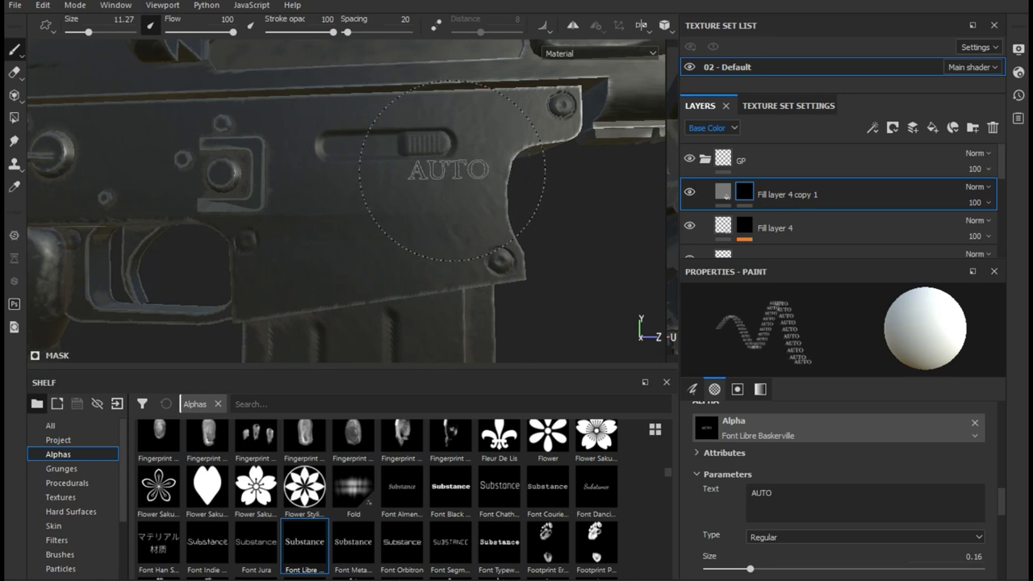
left_click(450, 168)
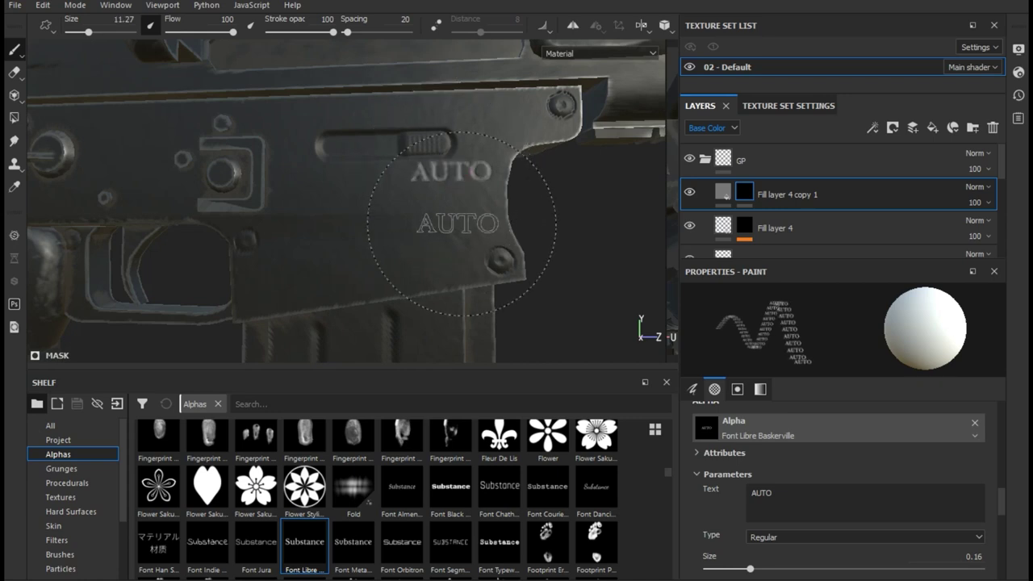
scroll(456, 190, "down", 2)
left_click(723, 191)
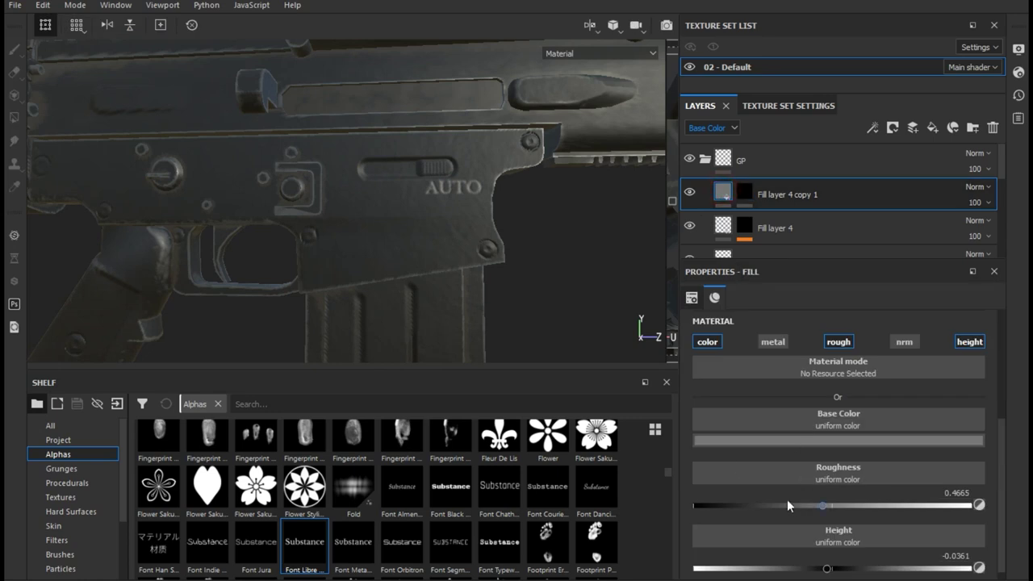
Set the lettering fill's base colour to a mid grey of 0.391 and inspect it under rotated lighting
left_click(726, 441)
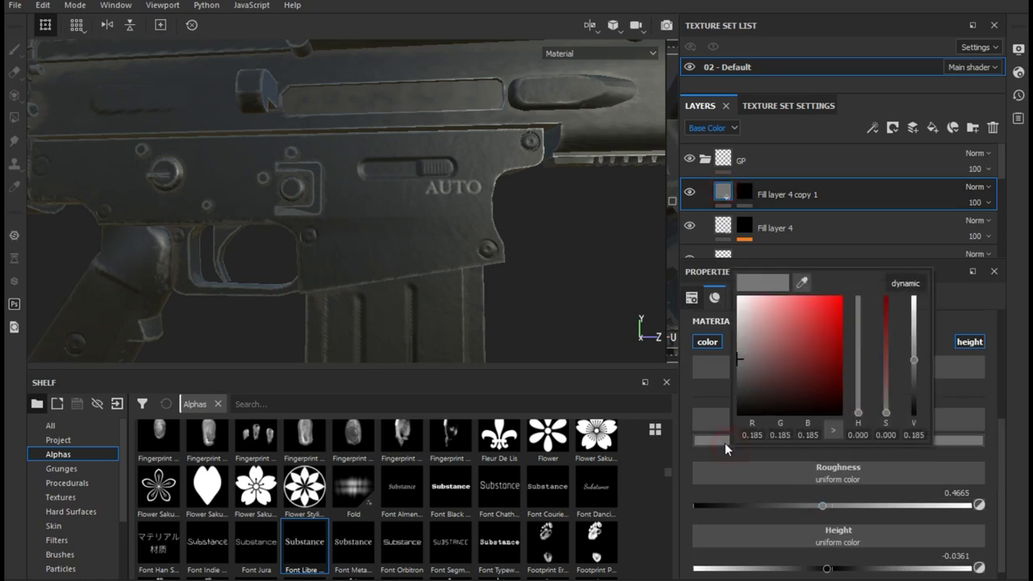
left_click(739, 342)
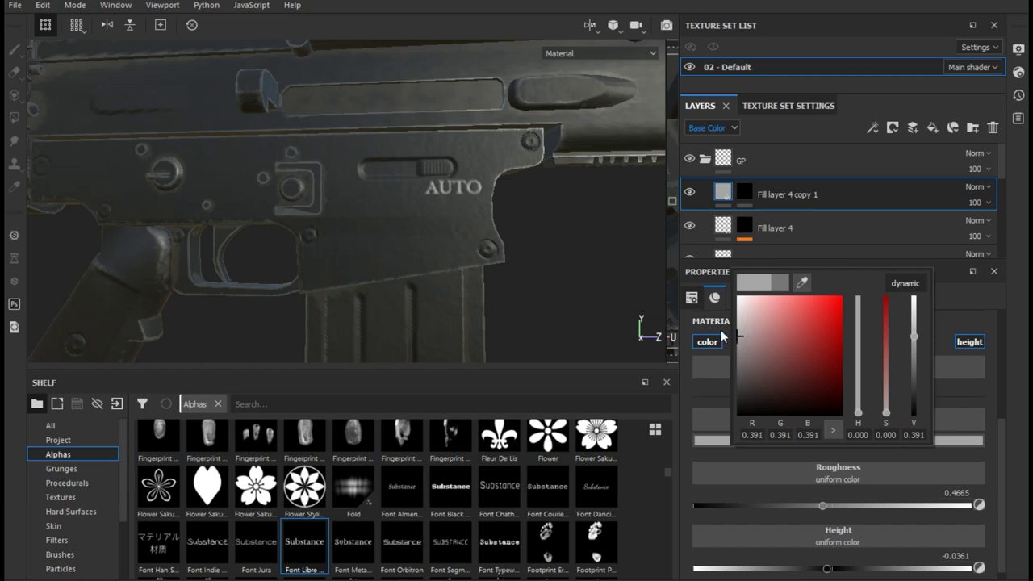
left_click(570, 316)
scroll(452, 301, "down", 2)
scroll(452, 301, "down", 1)
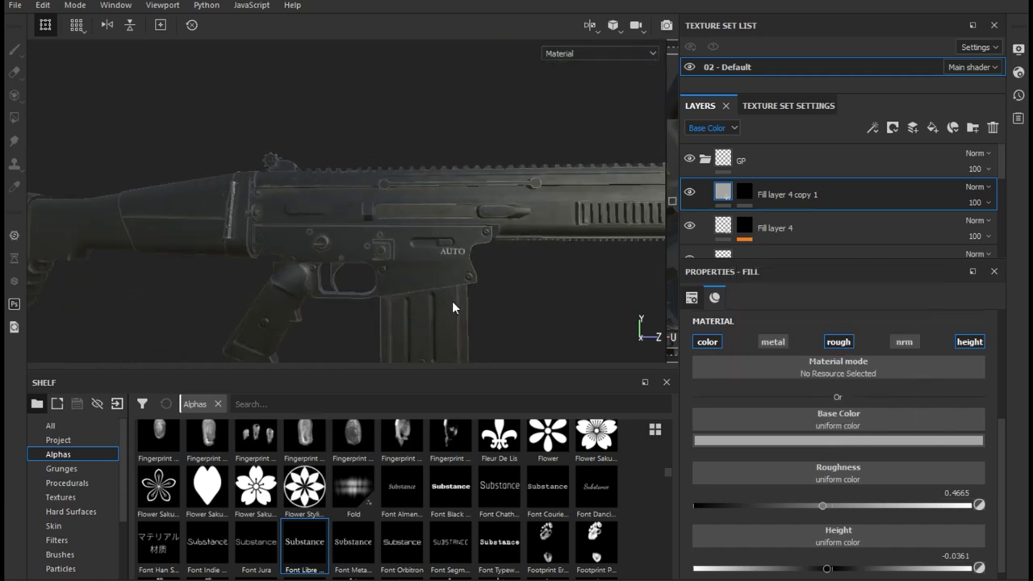
mouse_move(452, 301)
left_mouse_down("alt")
mouse_move(516, 305)
mouse_move(466, 298)
left_mouse_up("alt")
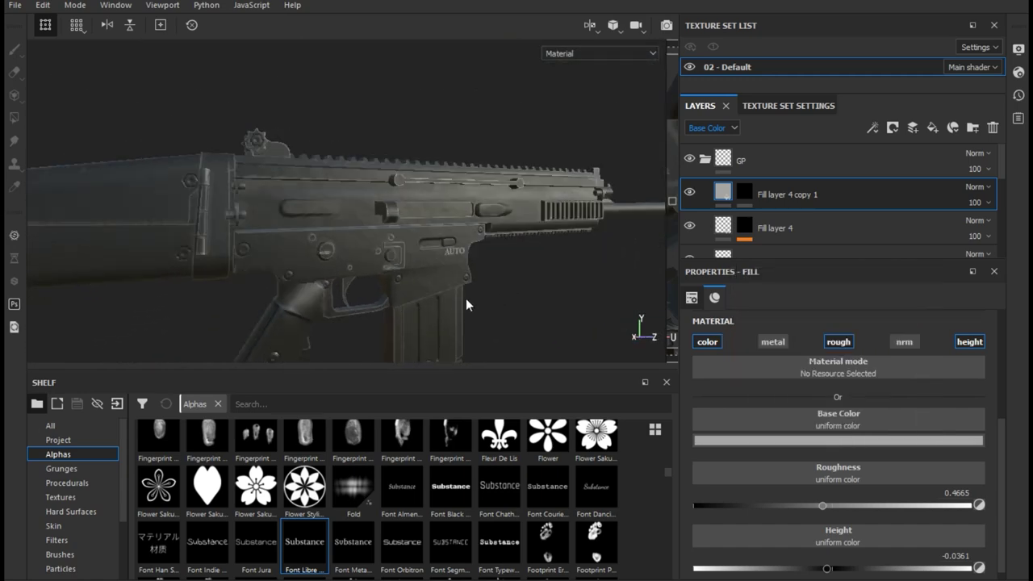
scroll(465, 298, "up", 3)
mouse_move(465, 298)
right_mouse_down("shift")
mouse_move(491, 326)
mouse_move(458, 331)
mouse_move(472, 325)
right_mouse_up("shift")
Clear the layer's mask, removing the stamped AUTO
right_click(740, 199)
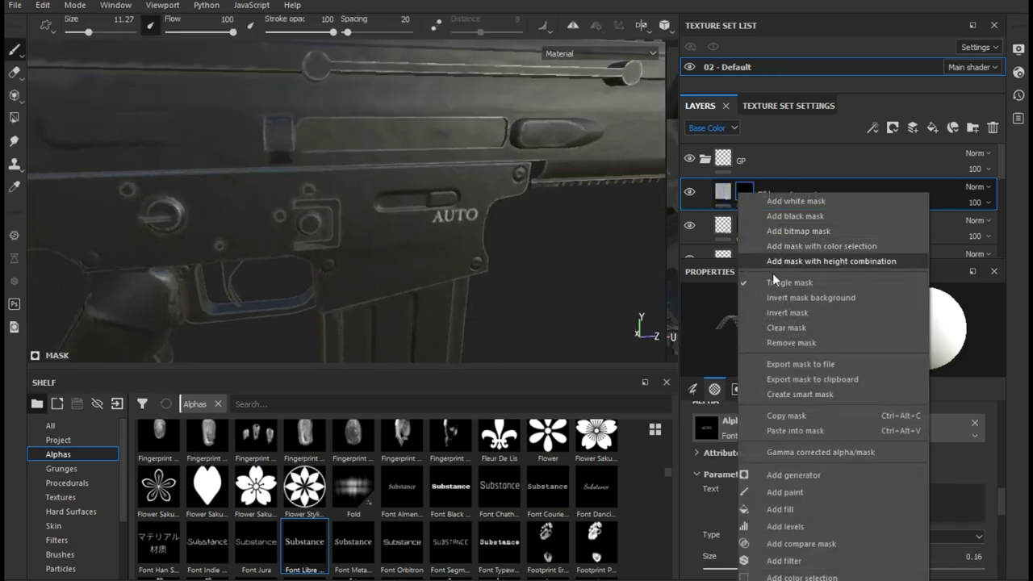
left_click(783, 325)
left_click_drag(500, 290, 436, 212, "alt")
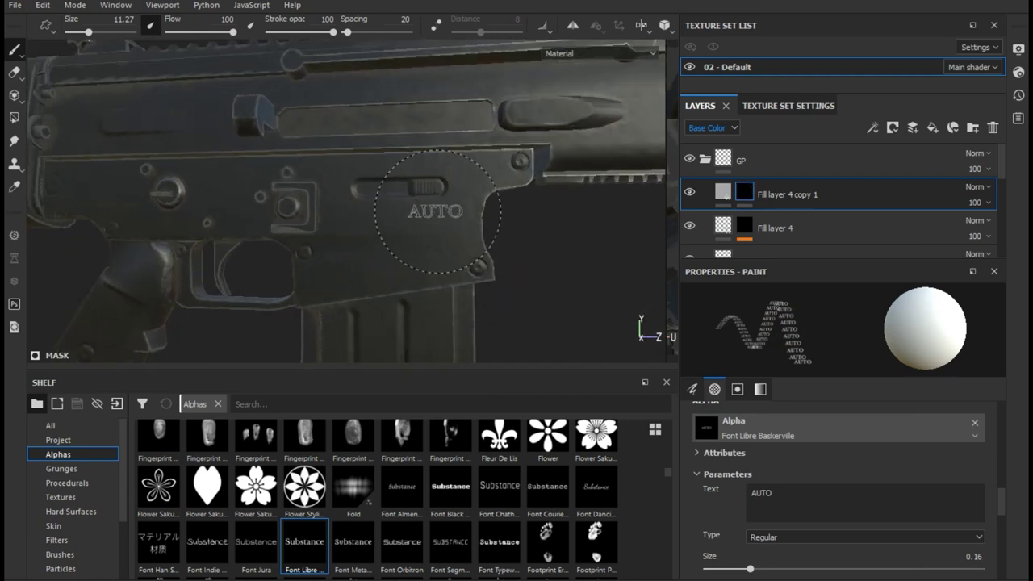
Stamp a smaller AUTO at alpha size 0.12 on the receiver and check it from the side
left_click_drag(750, 568, 739, 567)
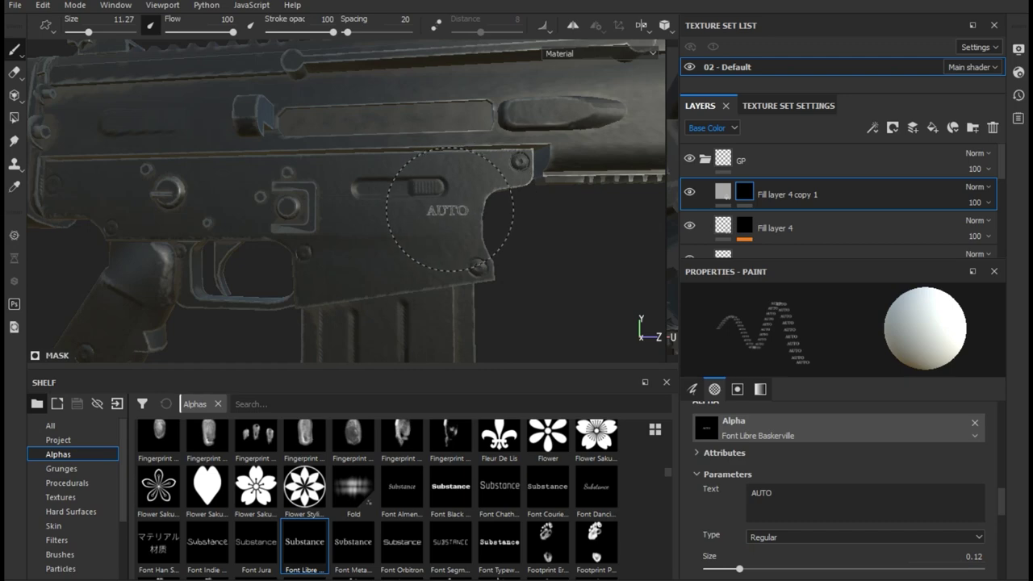
left_click(448, 212)
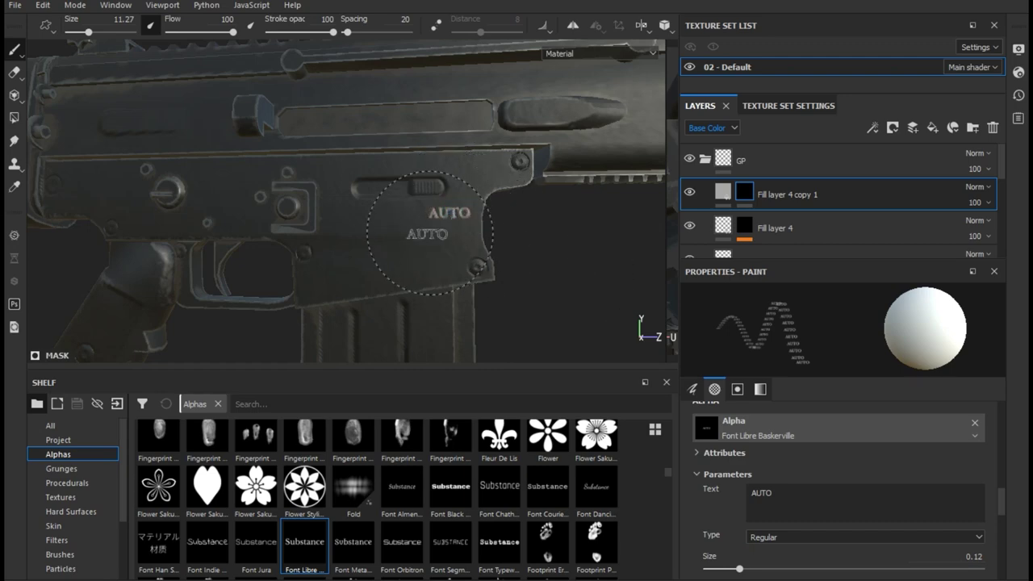
left_click_drag(430, 234, 440, 226, "alt")
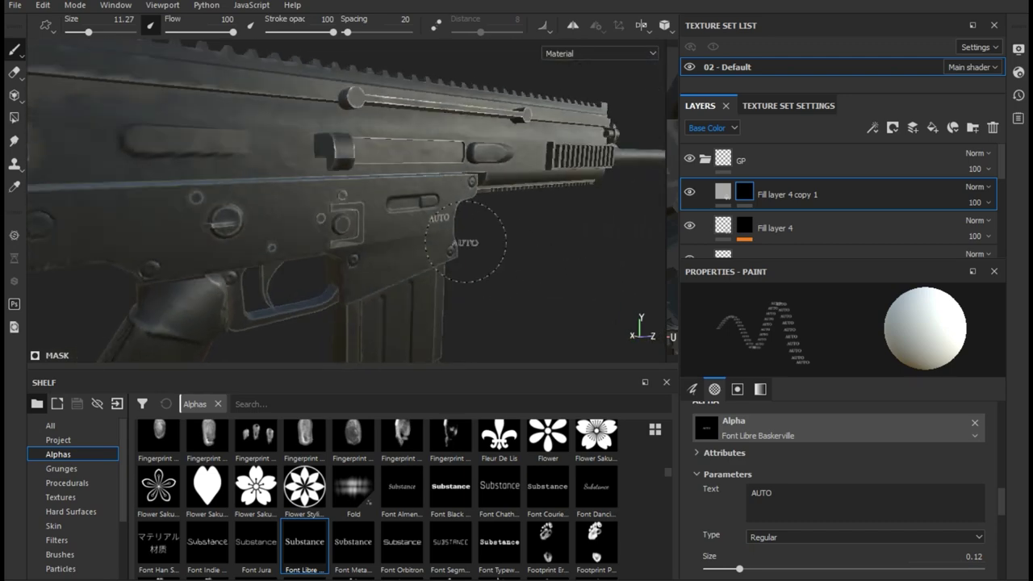
scroll(466, 243, "down", 3)
mouse_move(473, 261)
left_mouse_down("alt")
mouse_move(402, 260)
mouse_move(535, 258)
left_mouse_up("alt")
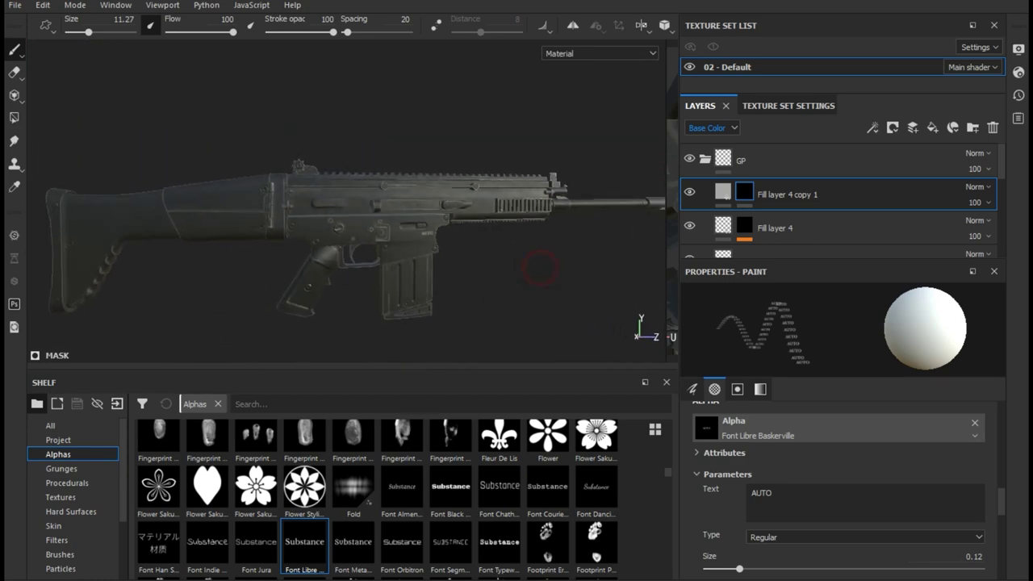
scroll(535, 258, "up", 3)
left_click(690, 217)
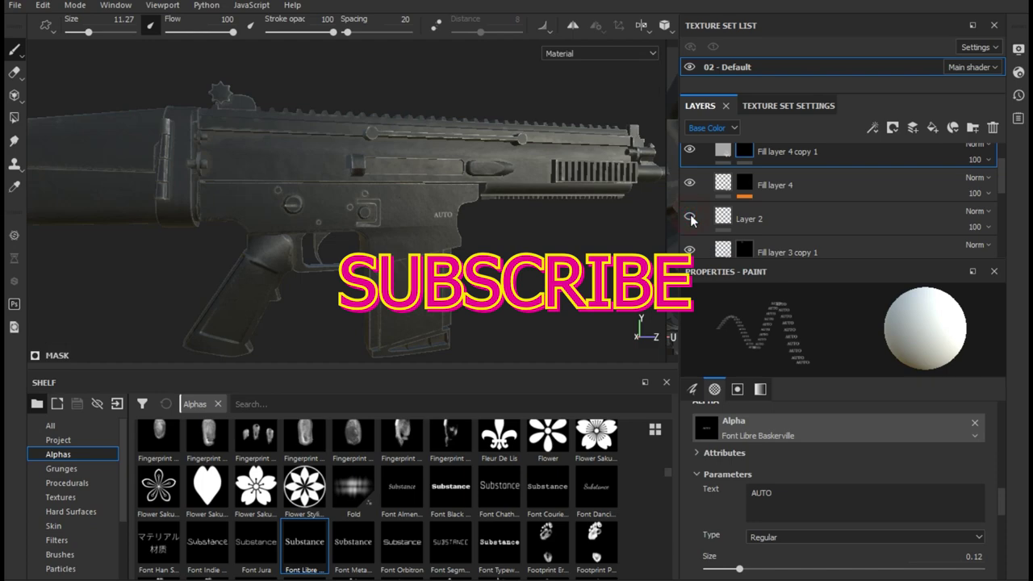
Add an empty filter effect to Layer 2
left_click(718, 219)
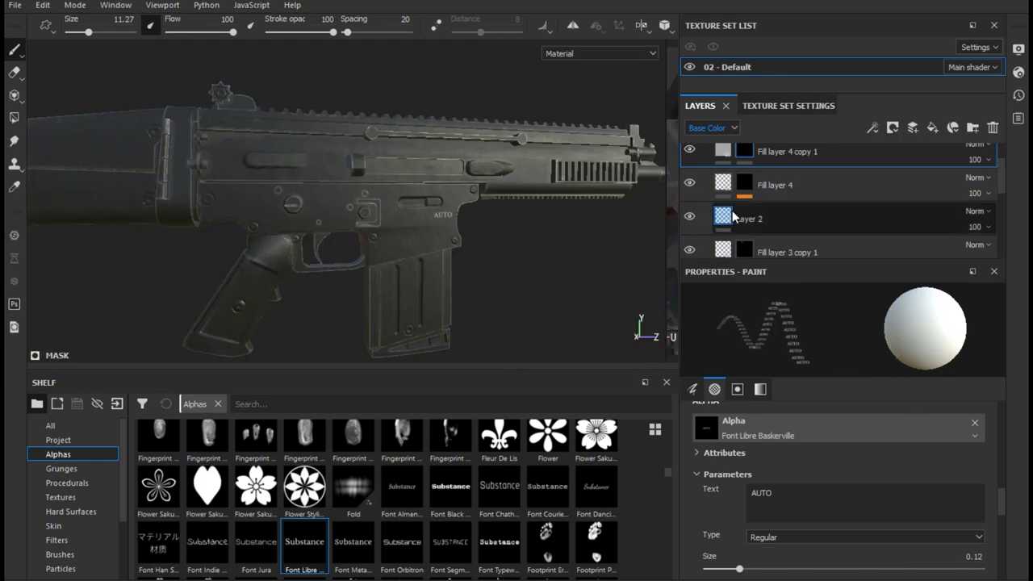
left_click(874, 129)
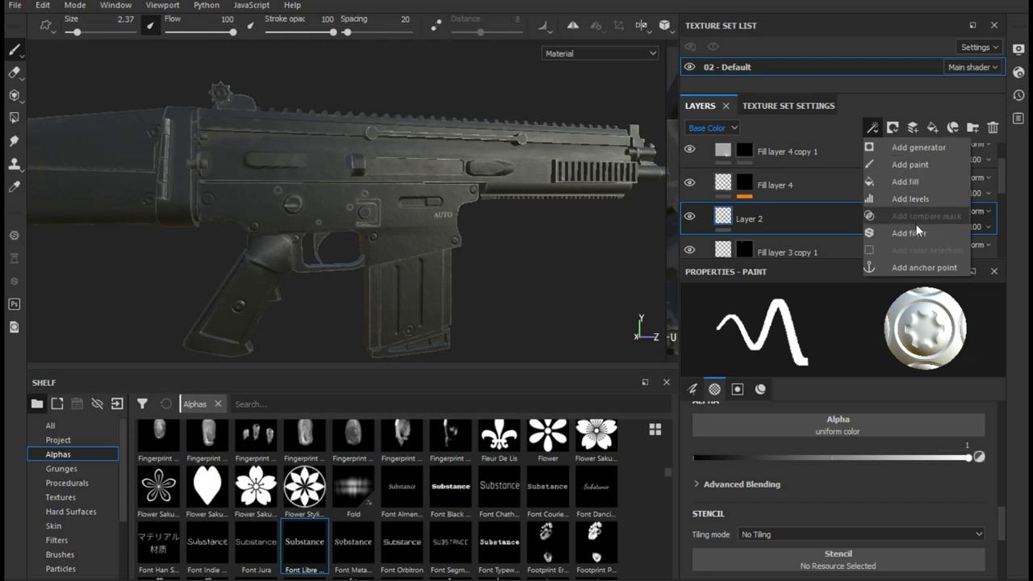
left_click(917, 232)
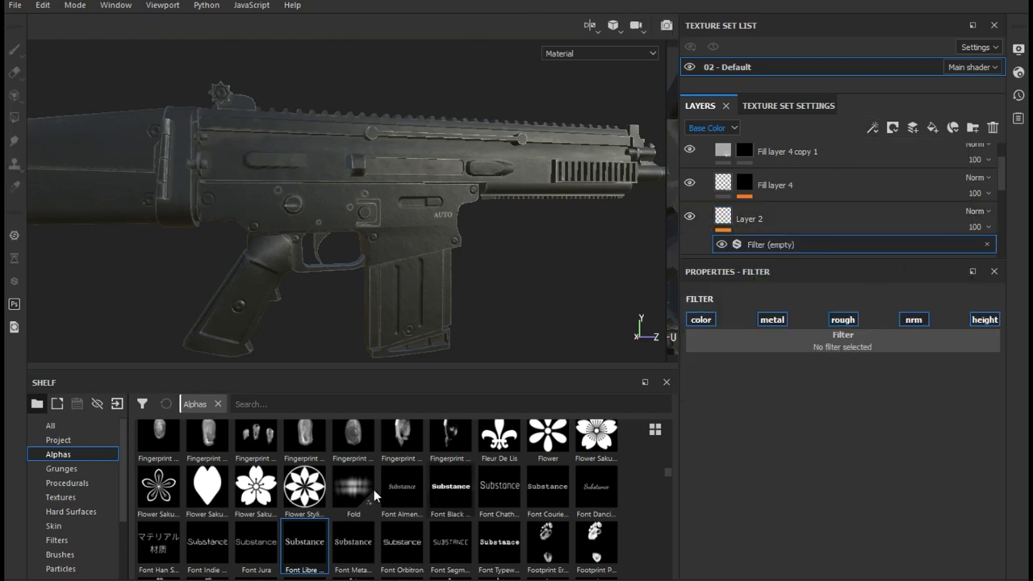
Drag MatFx Detail Edge Wear from the Shelf's Filters into the filter slot
left_click(60, 540)
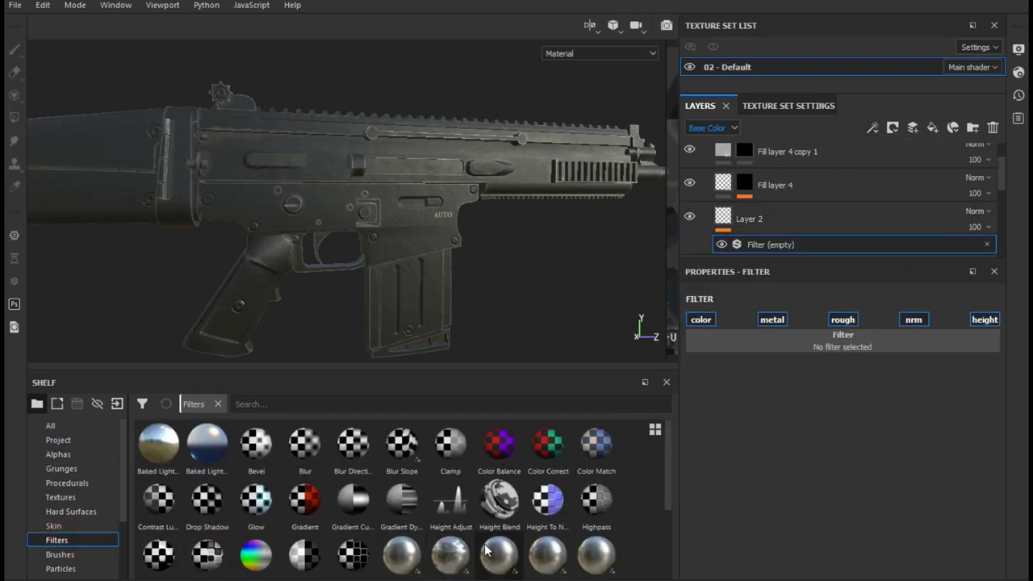
scroll(216, 553, "down", 2)
mouse_move(401, 494)
left_mouse_down()
mouse_move(510, 496)
mouse_move(788, 337)
left_mouse_up()
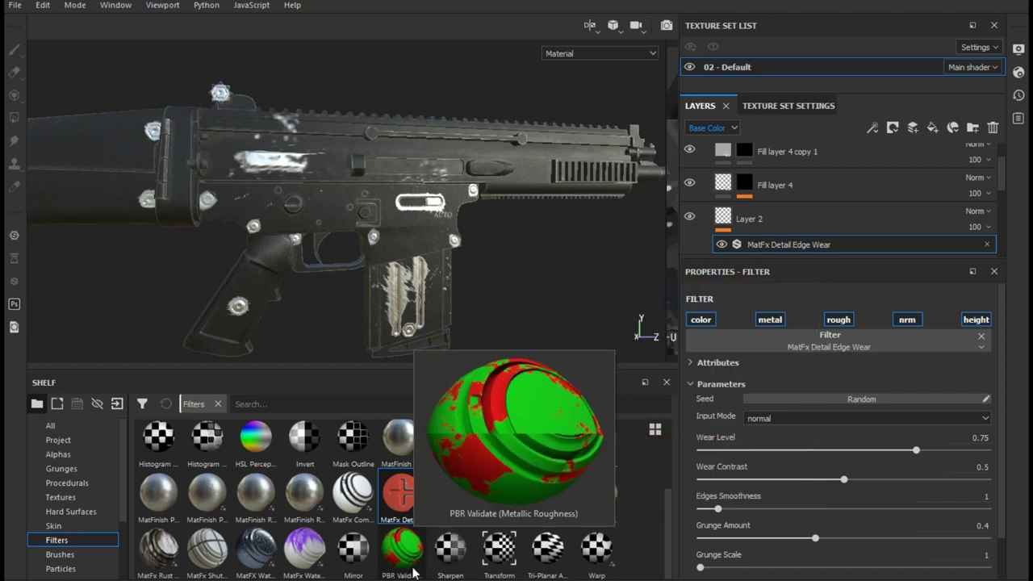
mouse_move(399, 551)
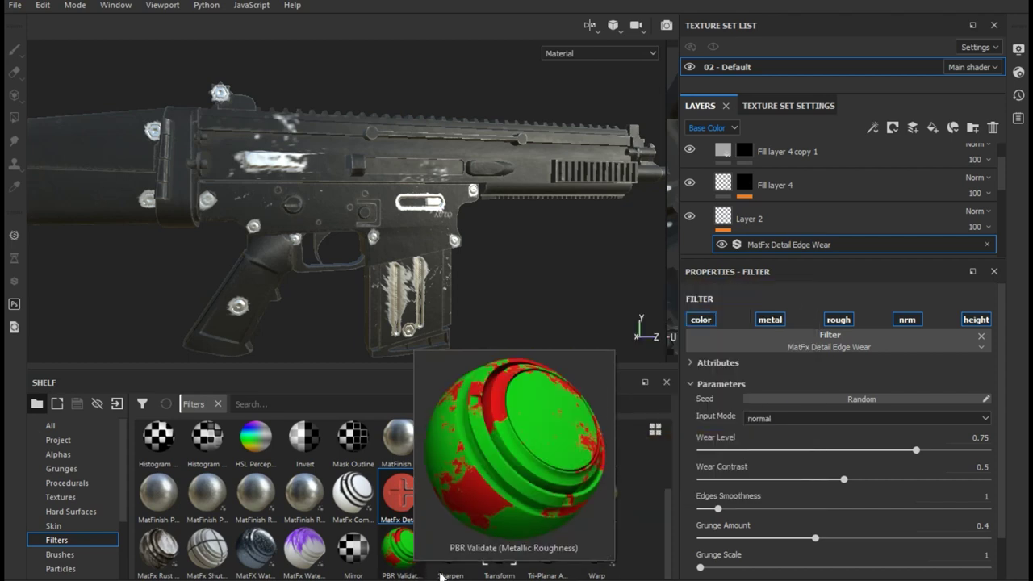
Try Height Blend in the filter slot, then restore MatFx Detail Edge Wear as Layer 2's filter
left_click(672, 529)
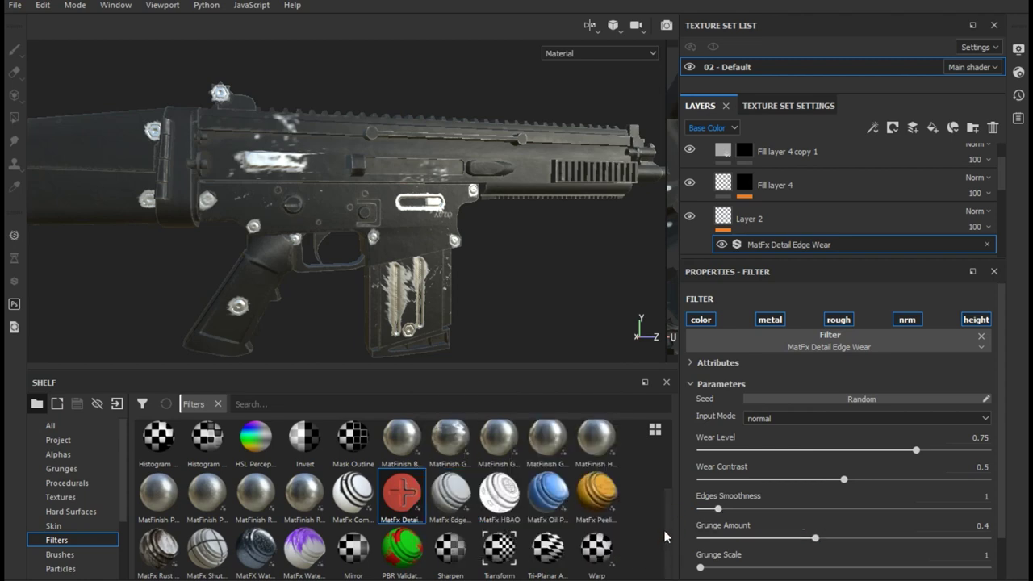
left_click_drag(664, 530, 673, 461)
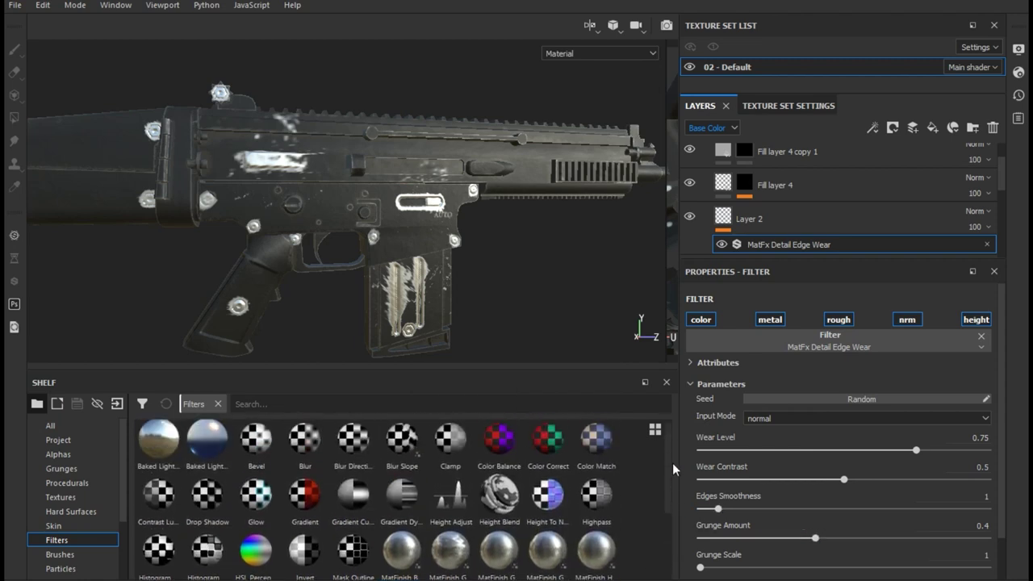
scroll(654, 470, "down", 1)
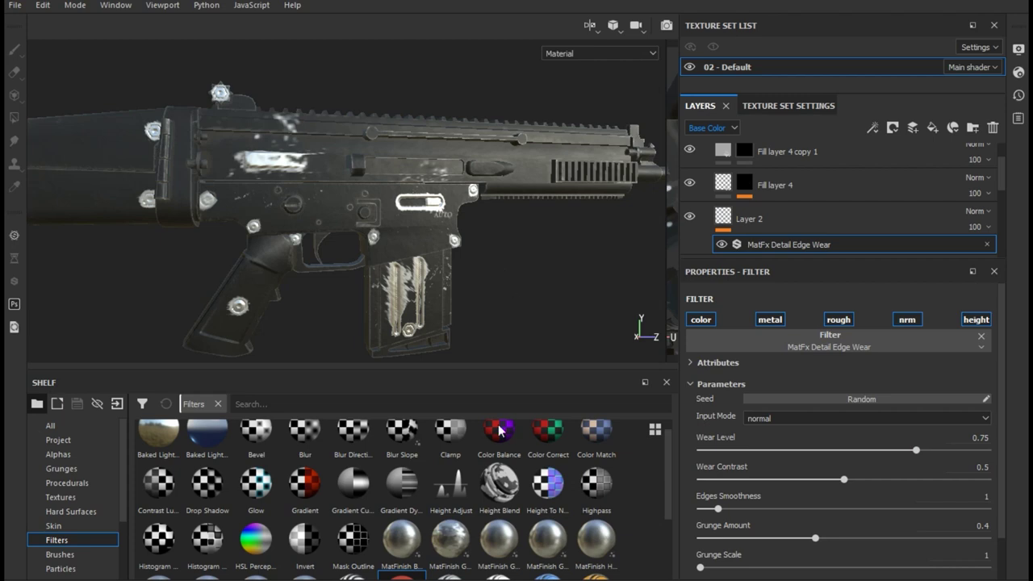
left_click_drag(499, 482, 818, 343)
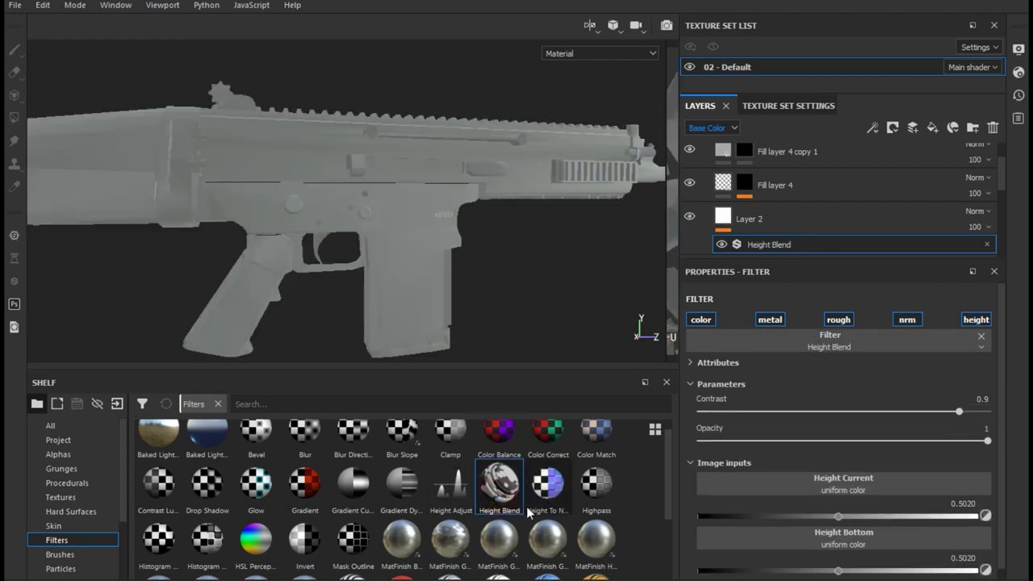
scroll(529, 512, "down", 2)
scroll(528, 512, "up", 2)
left_click_drag(402, 490, 764, 337)
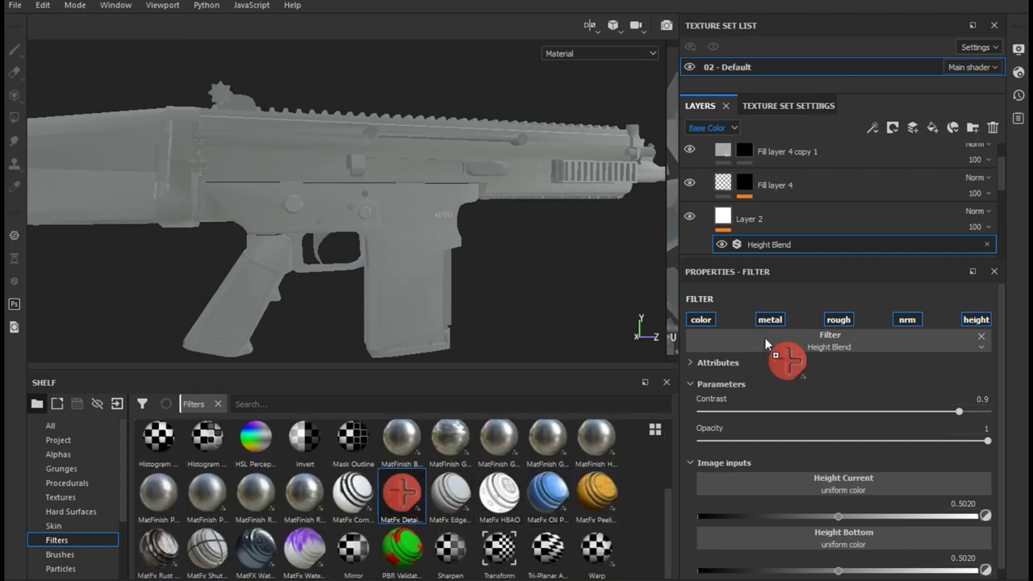
scroll(390, 228, "up", 2)
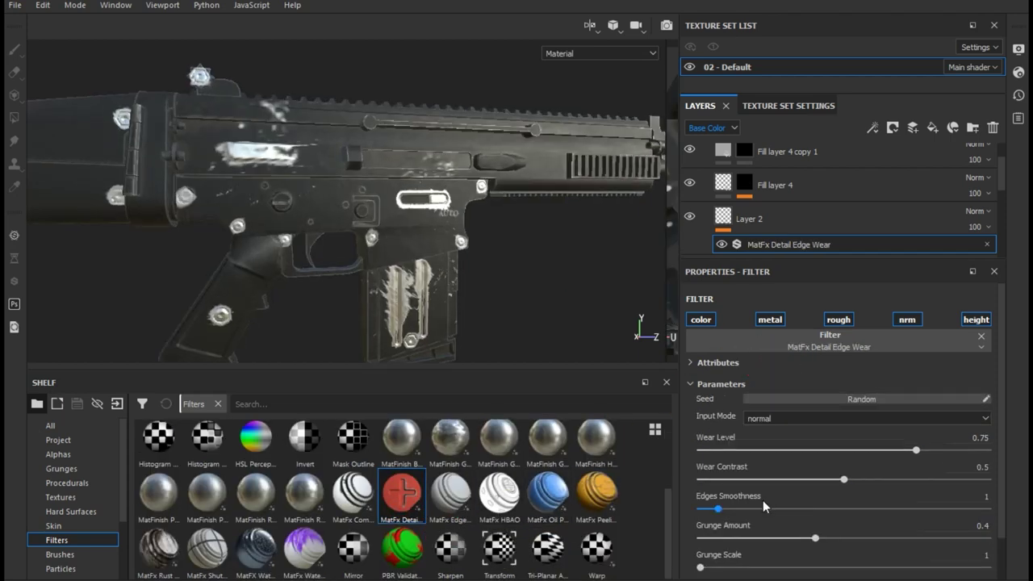
Lower the wear level and set Edges Smoothness 11.76, Grunge Amount 0.69 and Grunge Scale 4
left_click(814, 449)
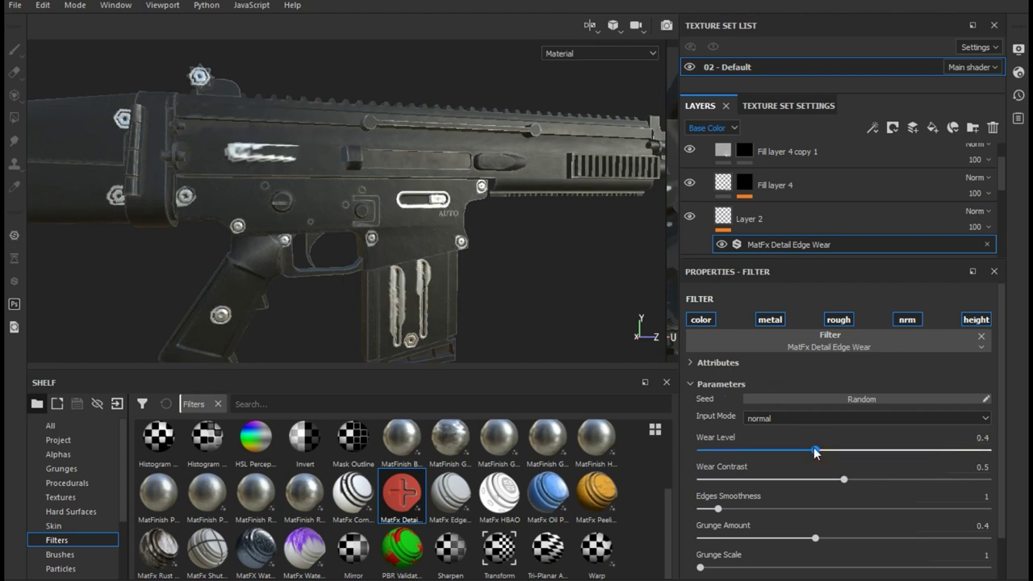
left_click_drag(812, 451, 714, 448)
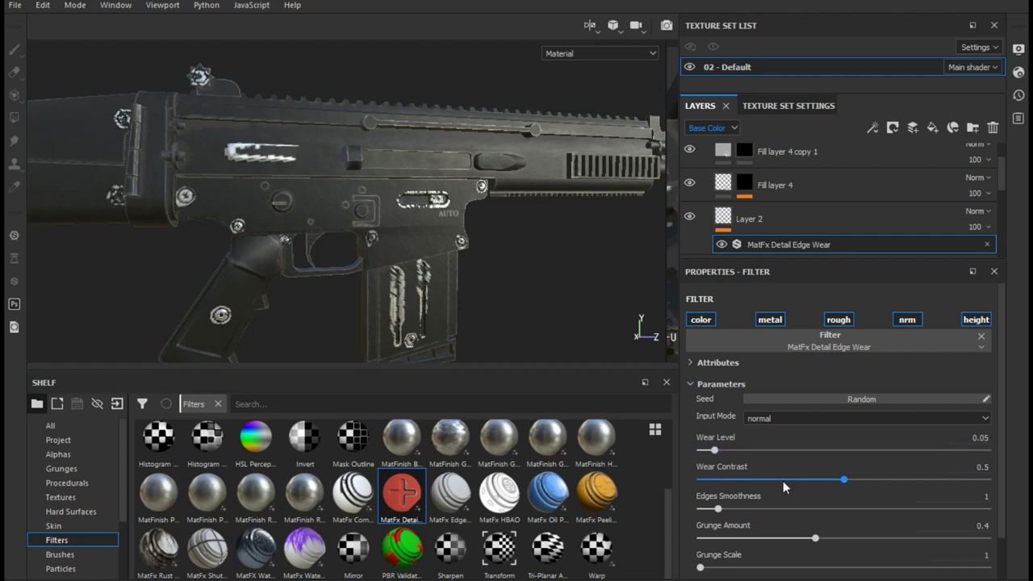
mouse_move(782, 481)
left_mouse_down()
mouse_move(701, 472)
mouse_move(826, 480)
left_mouse_up()
left_click_drag(941, 490, 930, 487)
left_click_drag(853, 509, 911, 509)
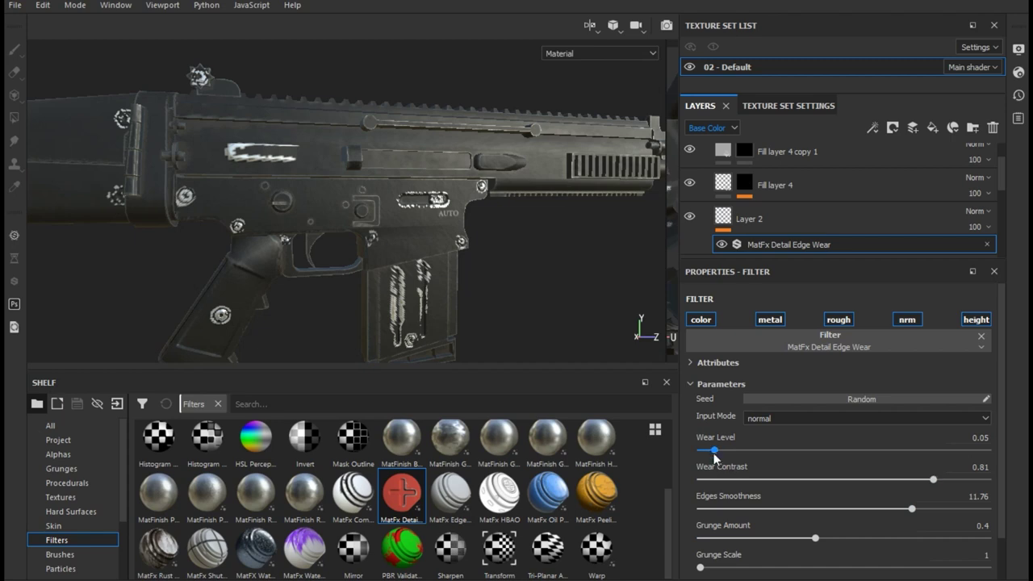
mouse_move(816, 537)
left_mouse_down()
mouse_move(740, 539)
mouse_move(898, 539)
left_mouse_up()
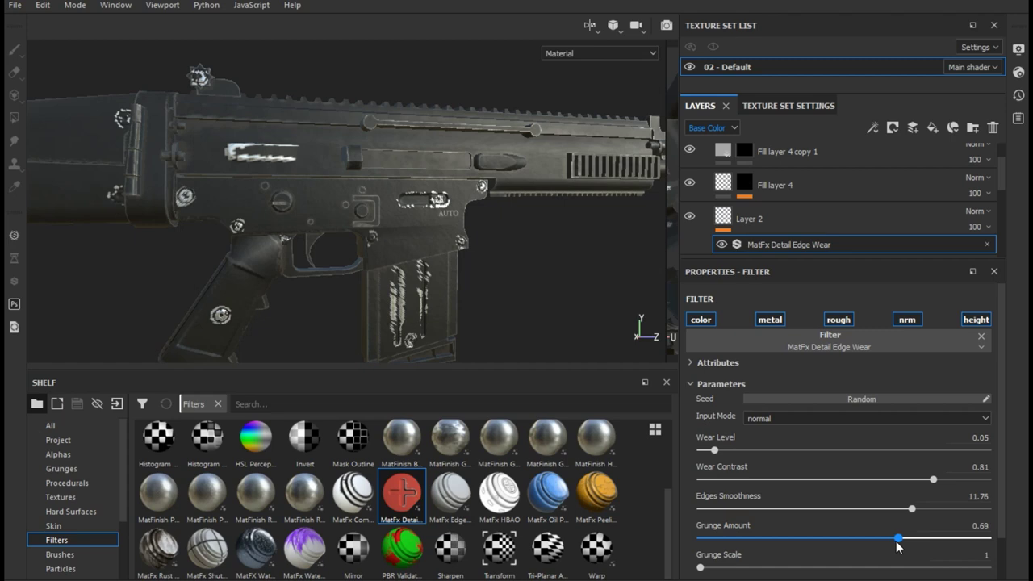
left_click(755, 568)
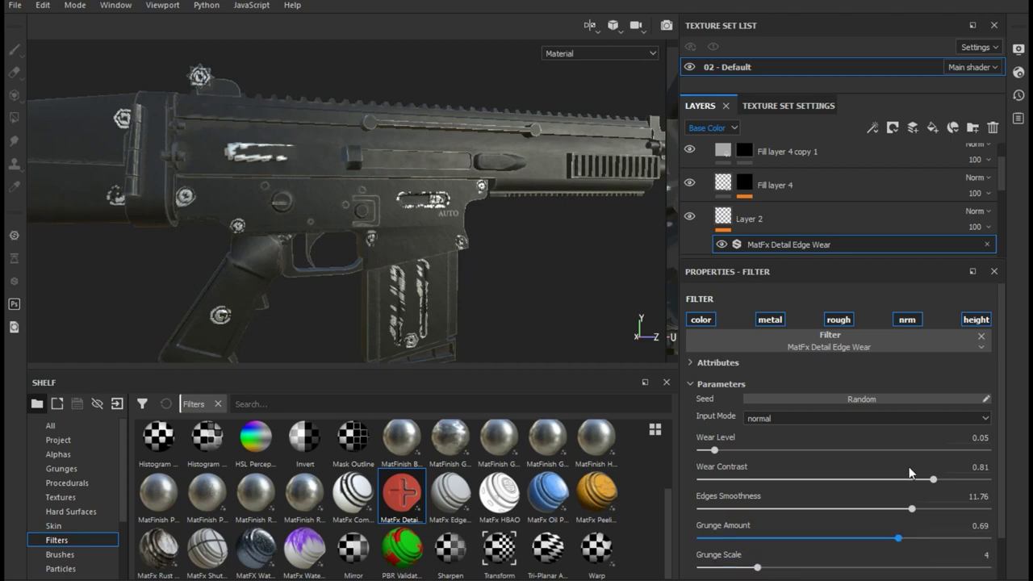
Fine-tune Wear Contrast to 0.36 and Wear Level to 0.02, keeping Normal input mode
left_click(701, 479)
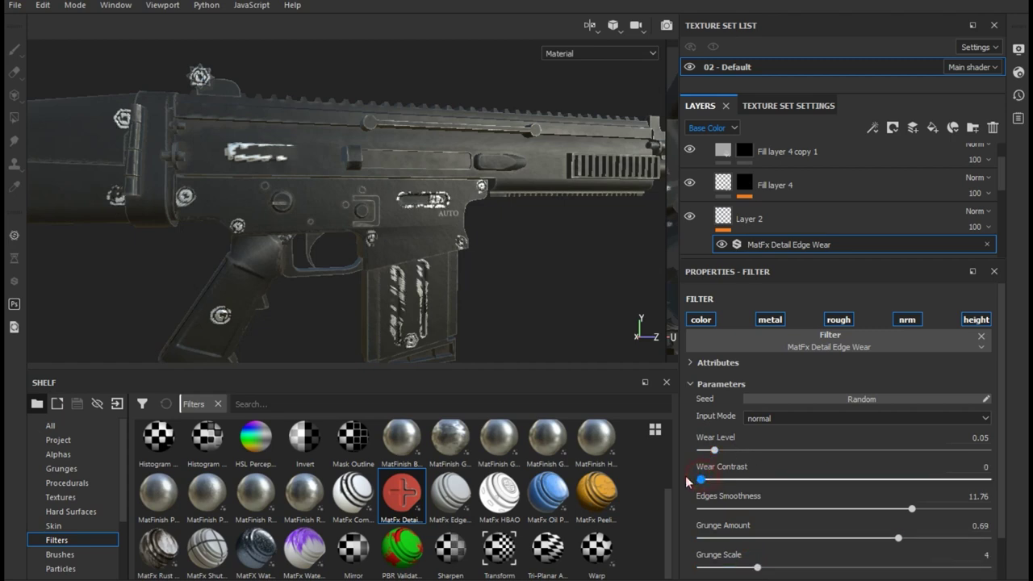
left_click_drag(699, 480, 802, 480)
left_click(771, 419)
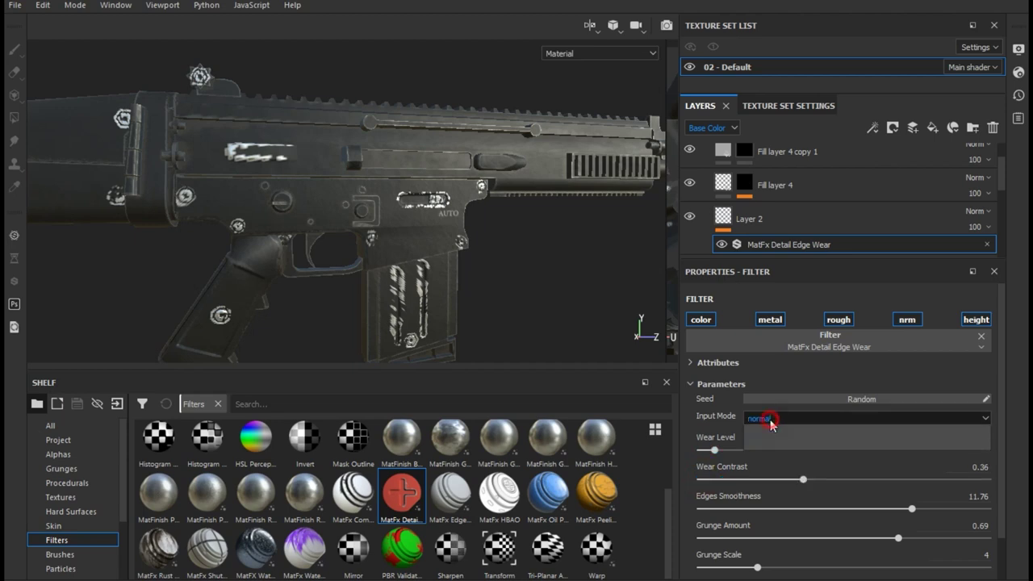
left_click(770, 418)
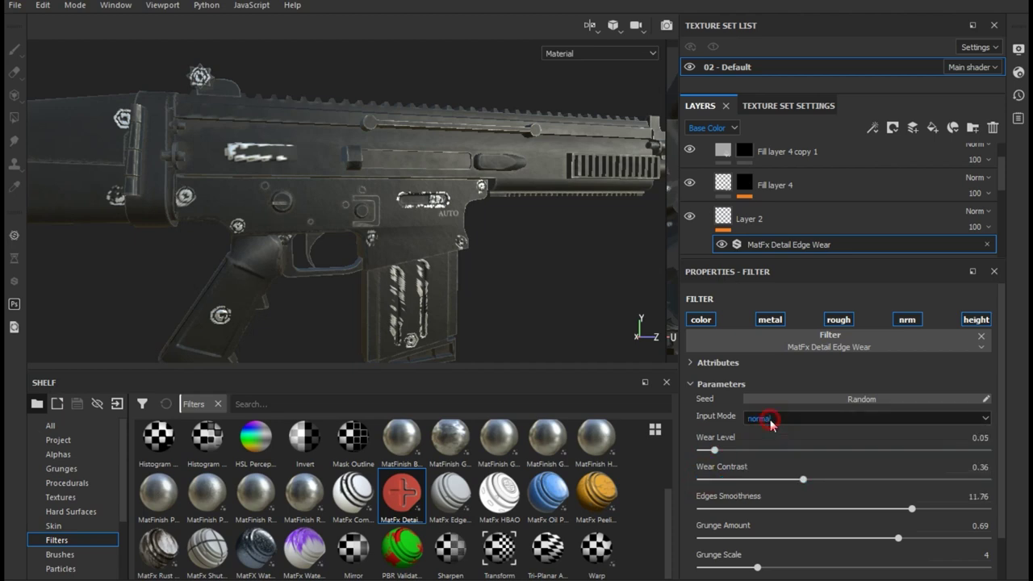
left_click(713, 453)
left_click_drag(713, 452, 706, 451)
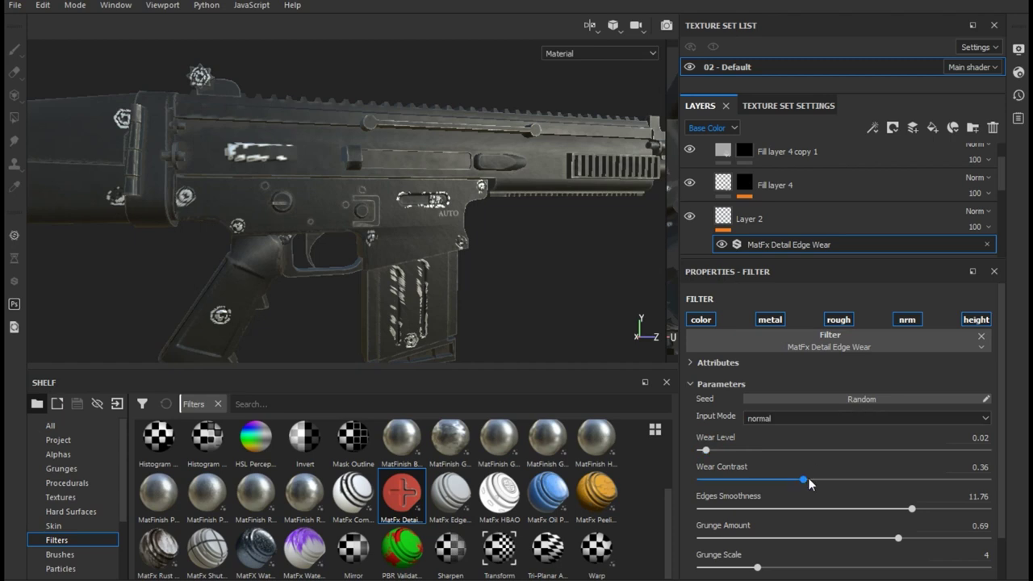
scroll(809, 478, "down", 1)
left_click(741, 540)
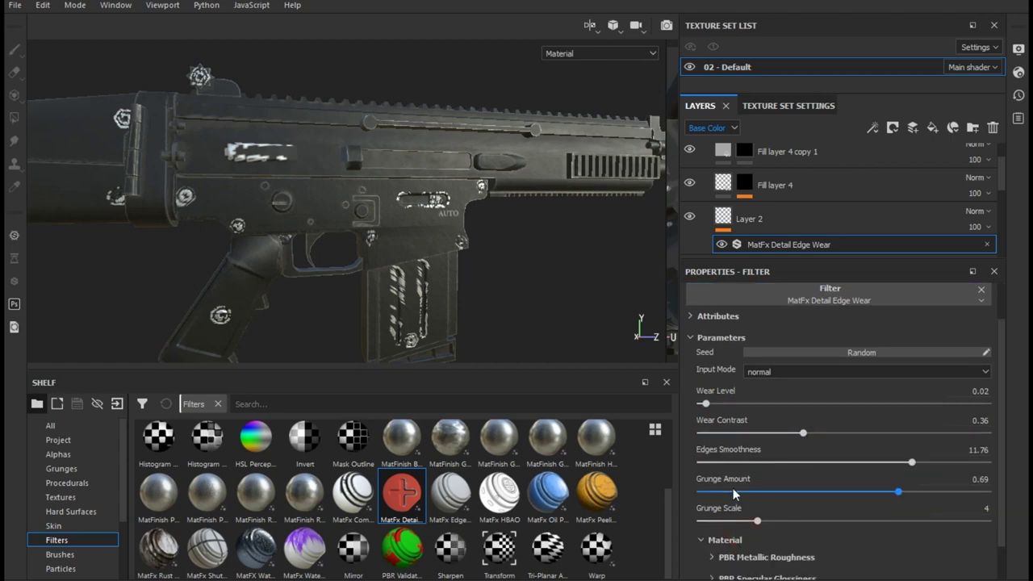
scroll(741, 517, "down", 1)
Change the edge-wear material's base colour from white to a grey of about 0.347
left_click(741, 515)
scroll(732, 479, "down", 2)
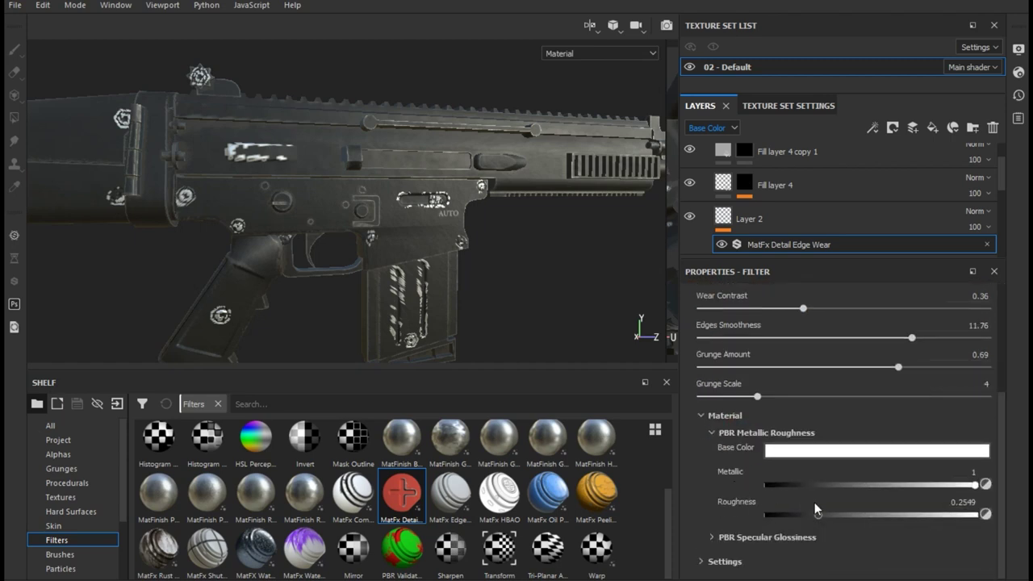
left_click(822, 452)
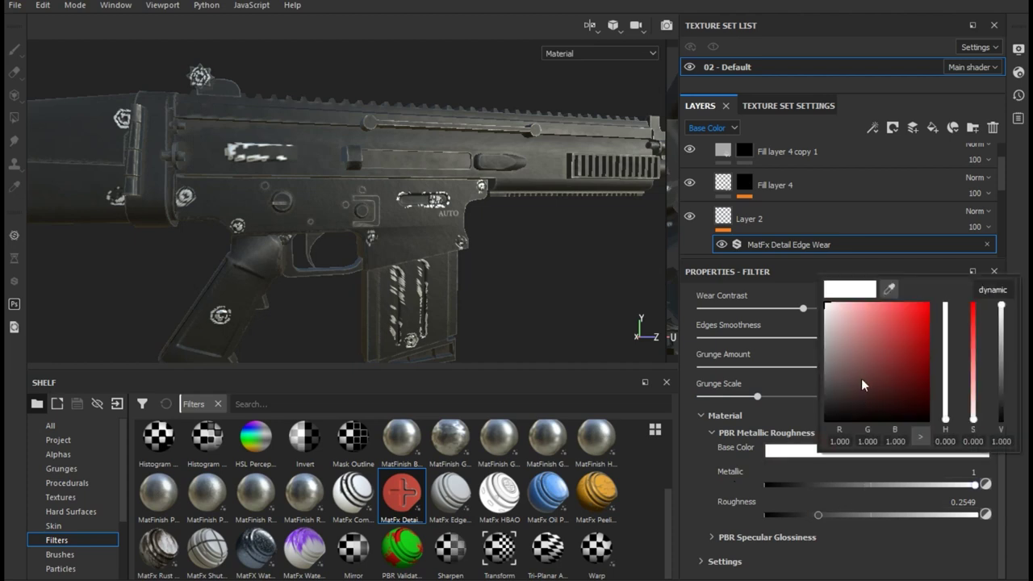
left_click(828, 379)
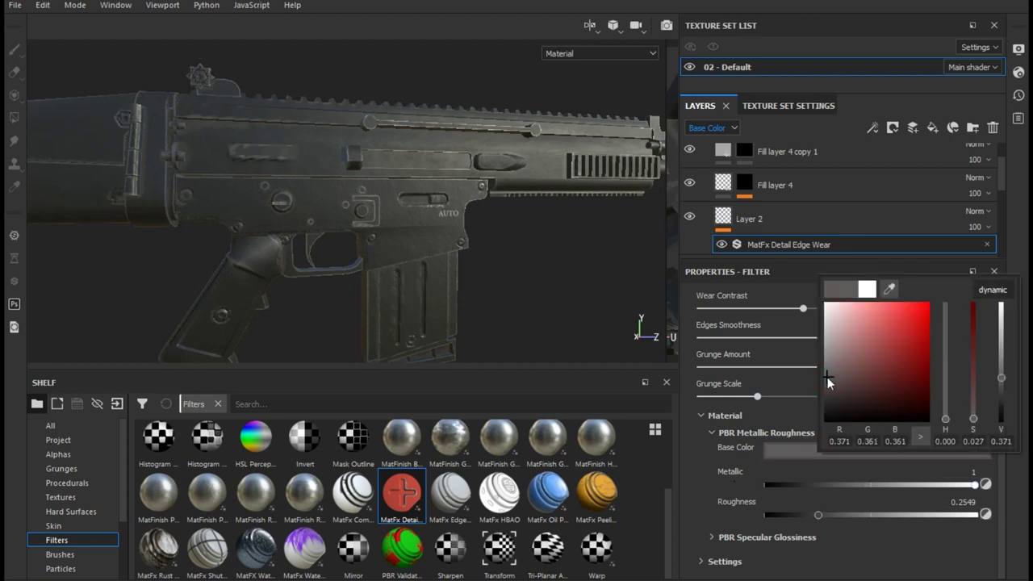
mouse_move(827, 379)
left_mouse_down()
mouse_move(823, 367)
mouse_move(821, 386)
left_mouse_up()
left_click(528, 321)
mouse_move(429, 297)
left_mouse_down("alt")
mouse_move(246, 253)
mouse_move(622, 216)
left_mouse_up("alt")
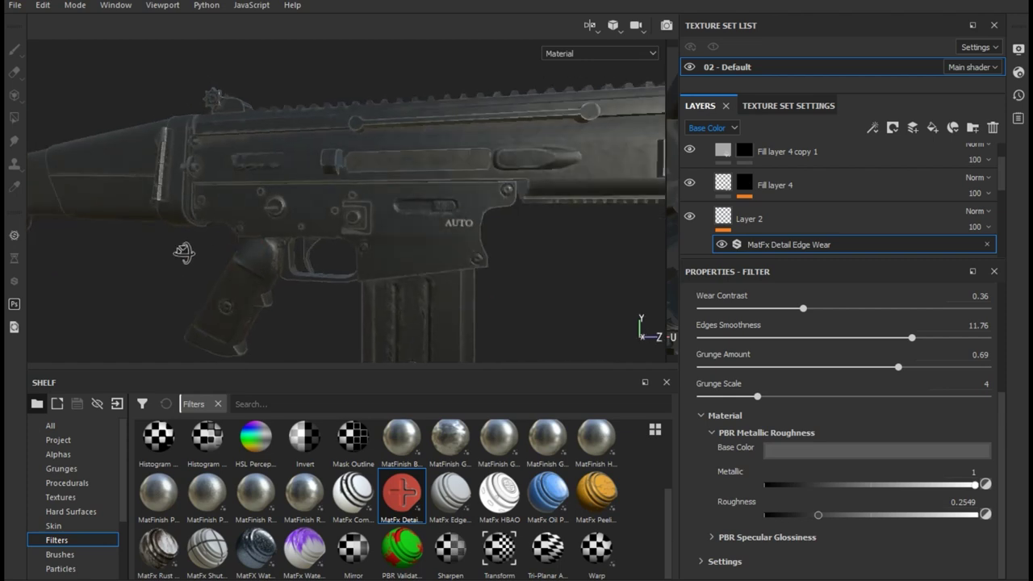
Compare Layer 2 hidden and shown, then set the edge wear level to 0.08
left_click(690, 217)
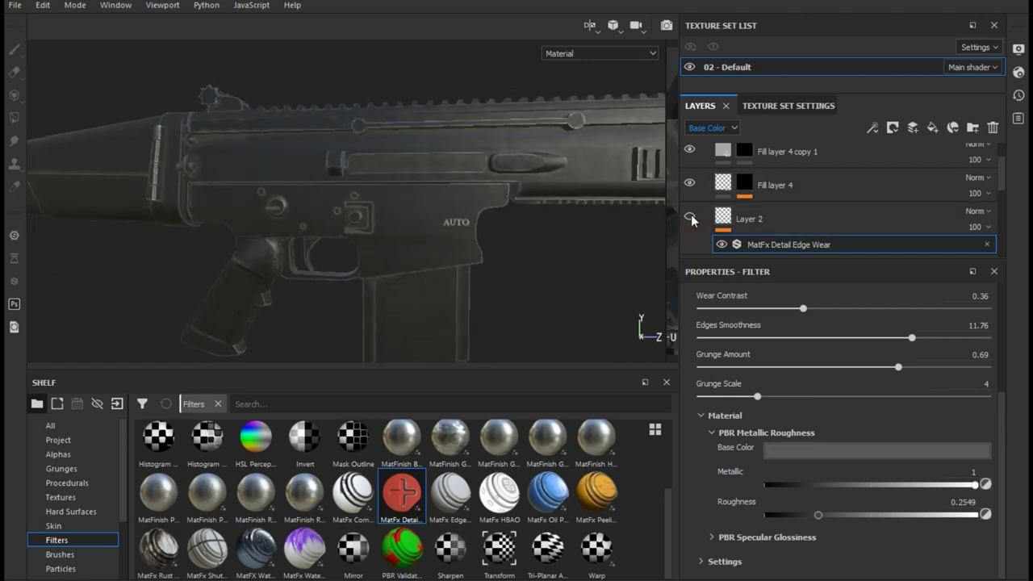
left_click(690, 217)
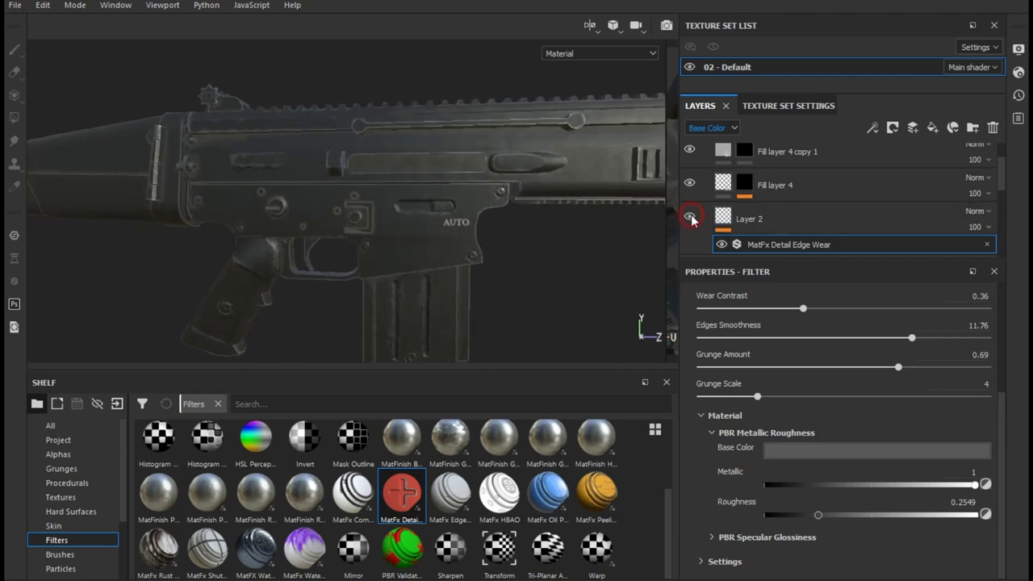
left_click(721, 245)
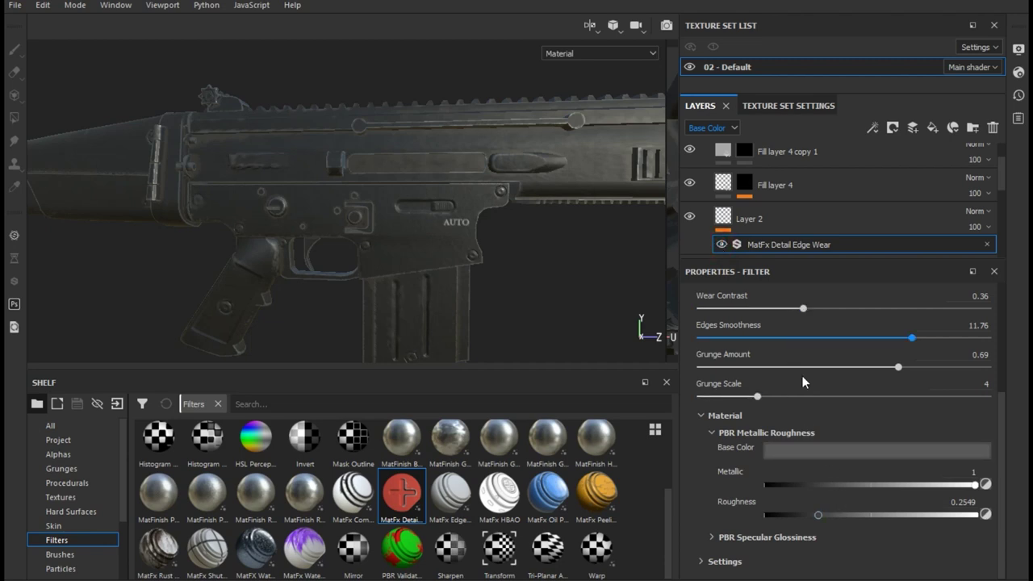
scroll(815, 395, "up", 1)
scroll(823, 403, "up", 2)
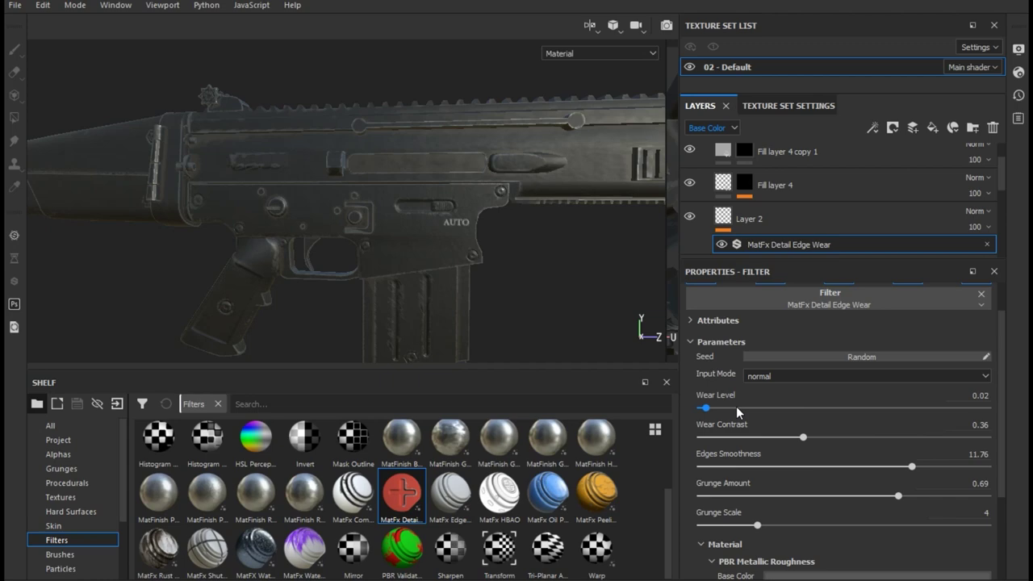
left_click(743, 407)
mouse_move(757, 410)
left_mouse_down()
mouse_move(812, 409)
mouse_move(723, 410)
left_mouse_up()
Raise the wear roughness to 0.3188 and darken the wear colour to a deep grey
left_click_drag(409, 270, 493, 267, "alt")
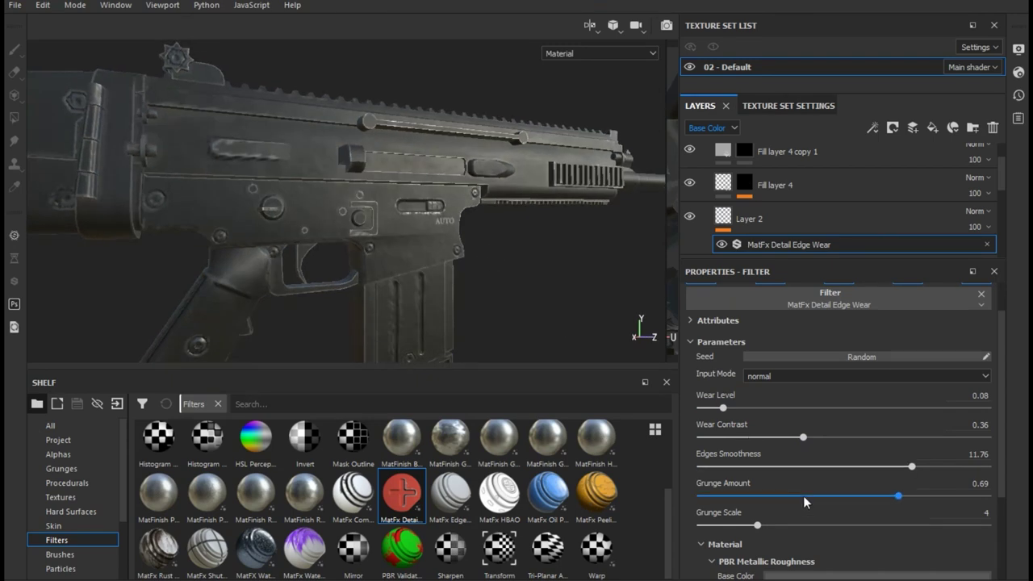
scroll(803, 495, "down", 2)
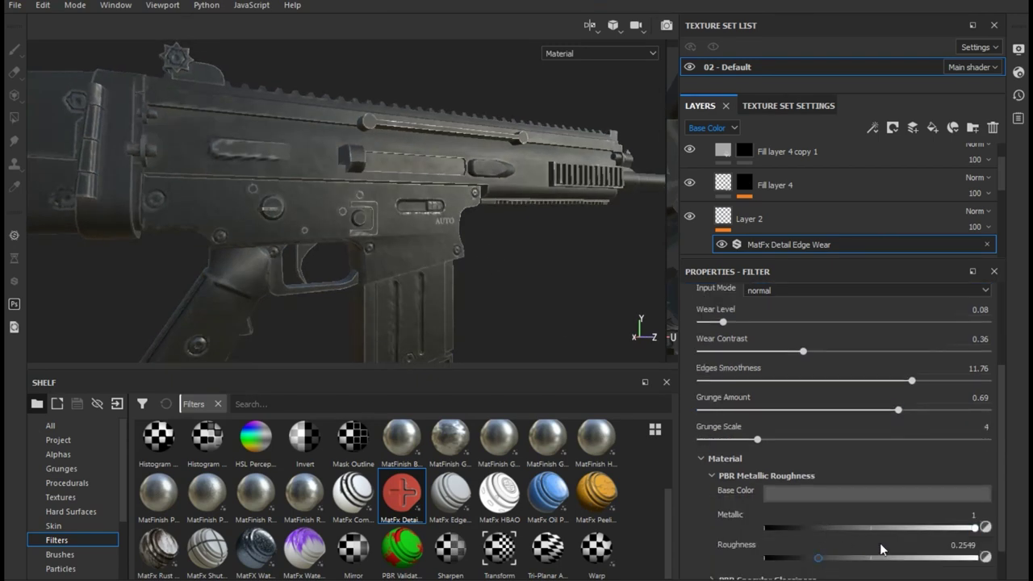
left_click(832, 556)
left_click(801, 495)
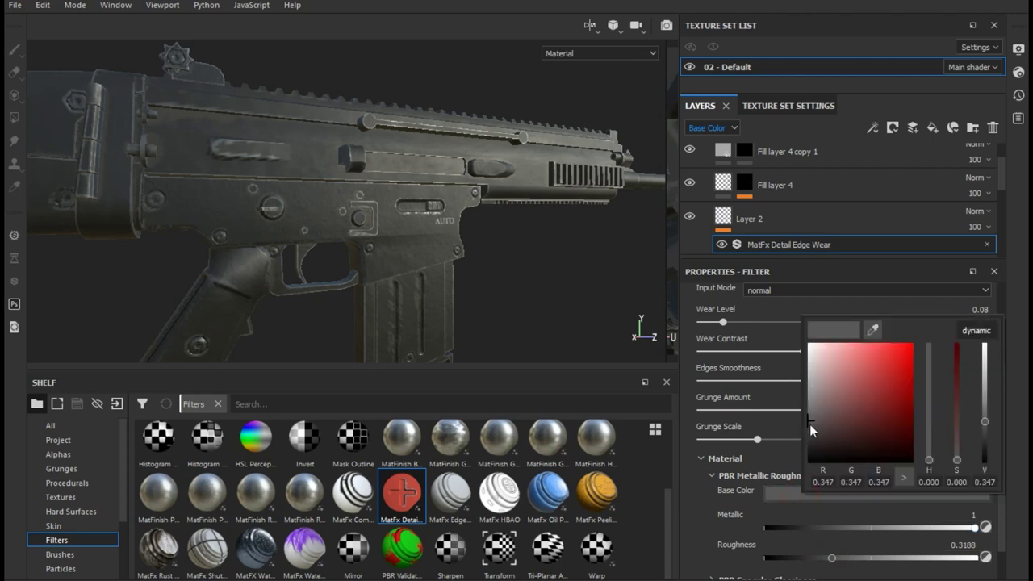
left_click(809, 412)
mouse_move(810, 412)
left_mouse_down()
mouse_move(802, 433)
mouse_move(791, 430)
left_mouse_up()
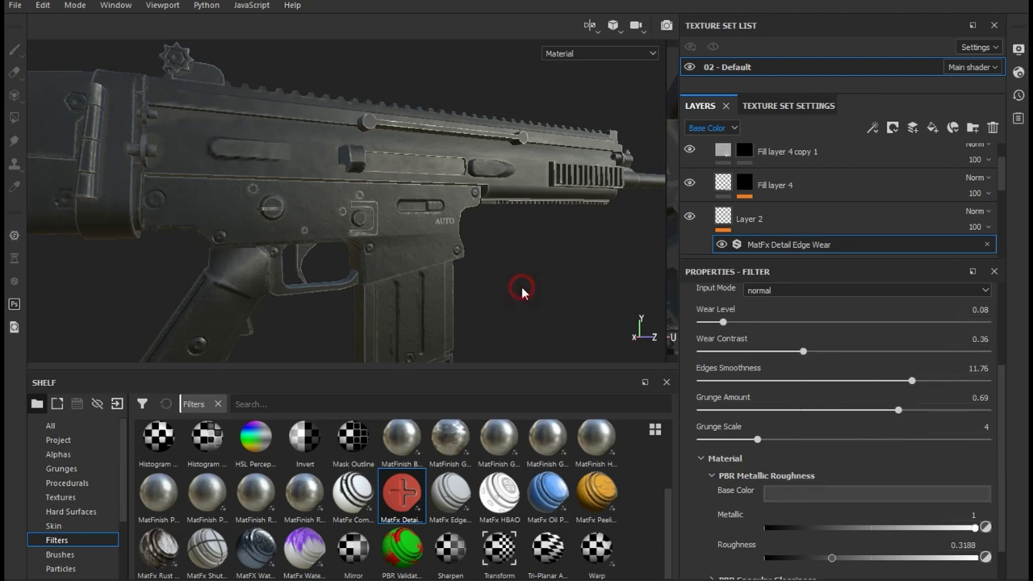
mouse_move(525, 288)
left_mouse_down("alt")
mouse_move(457, 292)
mouse_move(614, 266)
left_mouse_up("alt")
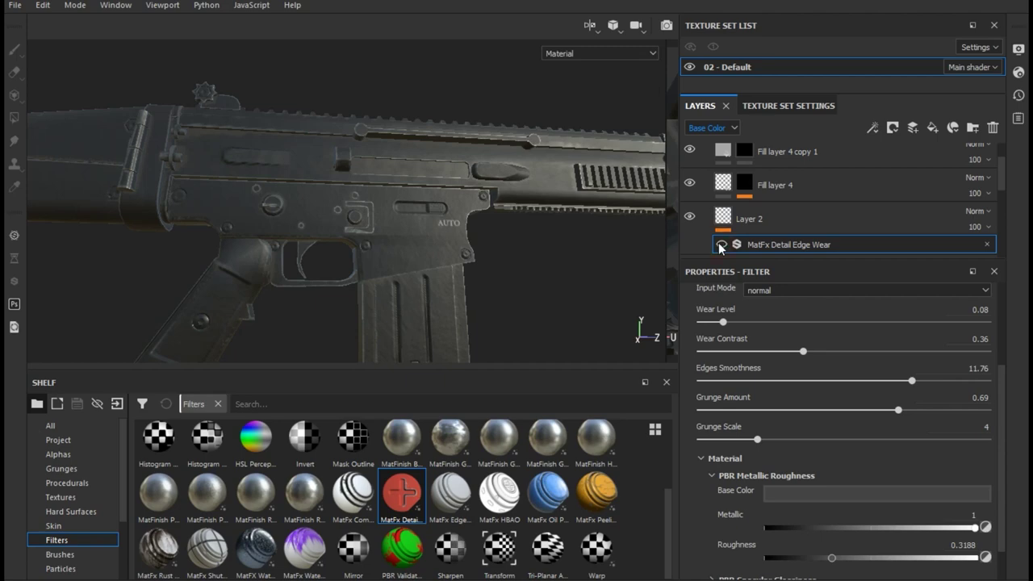
mouse_move(531, 242)
left_mouse_down("alt")
mouse_move(400, 275)
mouse_move(439, 289)
left_mouse_up("alt")
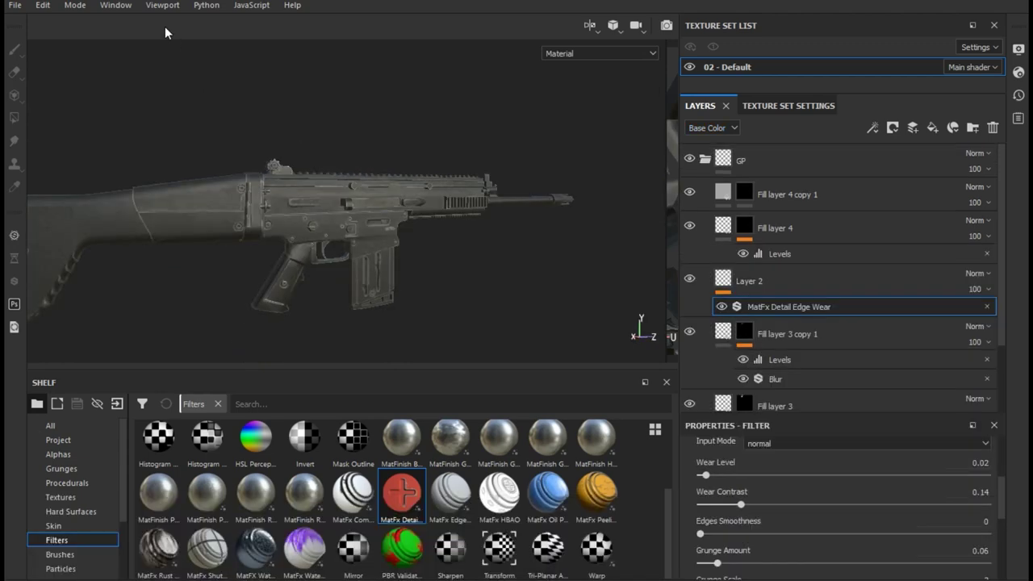
Enable Shadows in Display Settings, then close that window
left_click(116, 6)
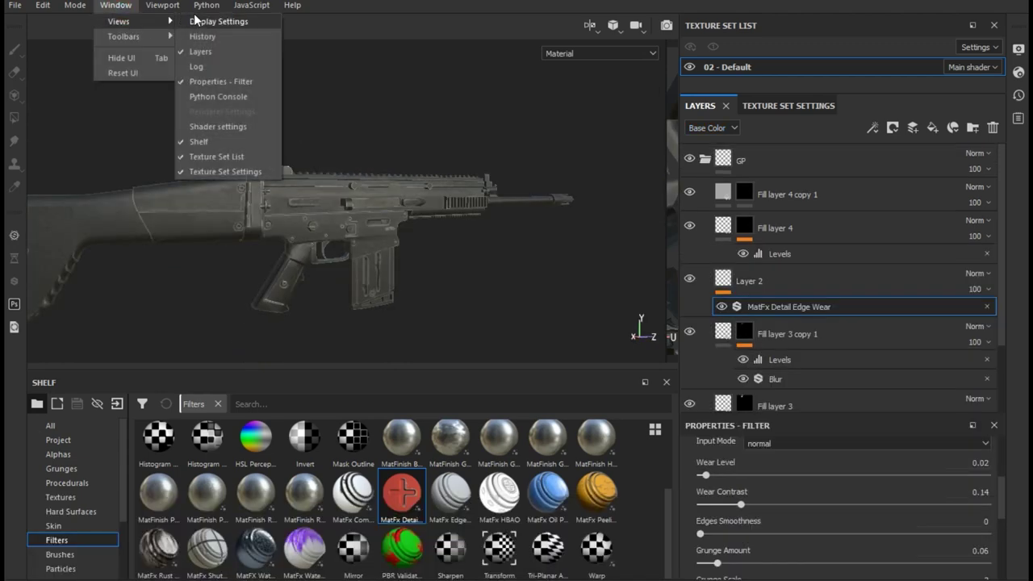
left_click(199, 19)
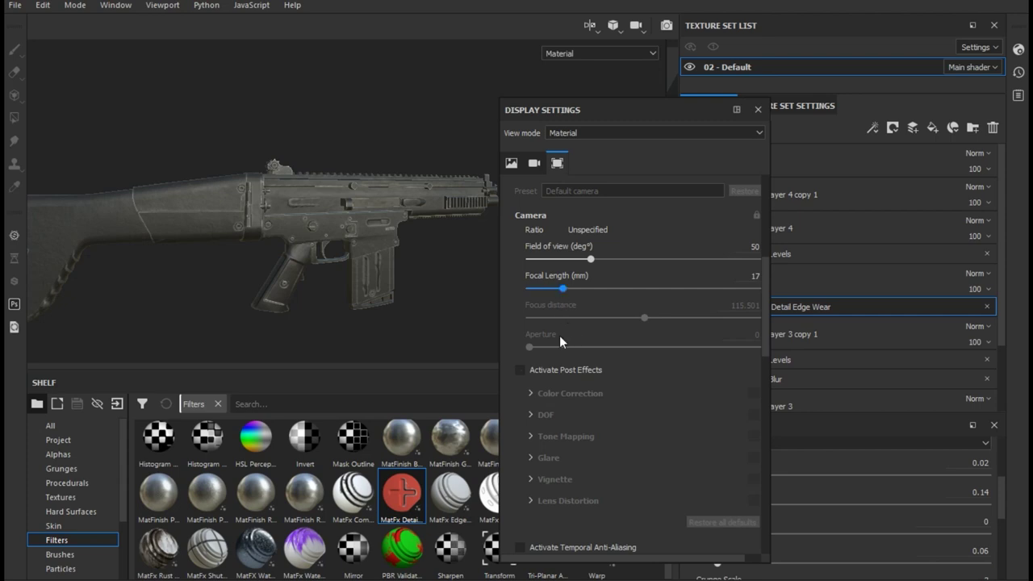
scroll(566, 486, "up", 2)
scroll(566, 489, "up", 1)
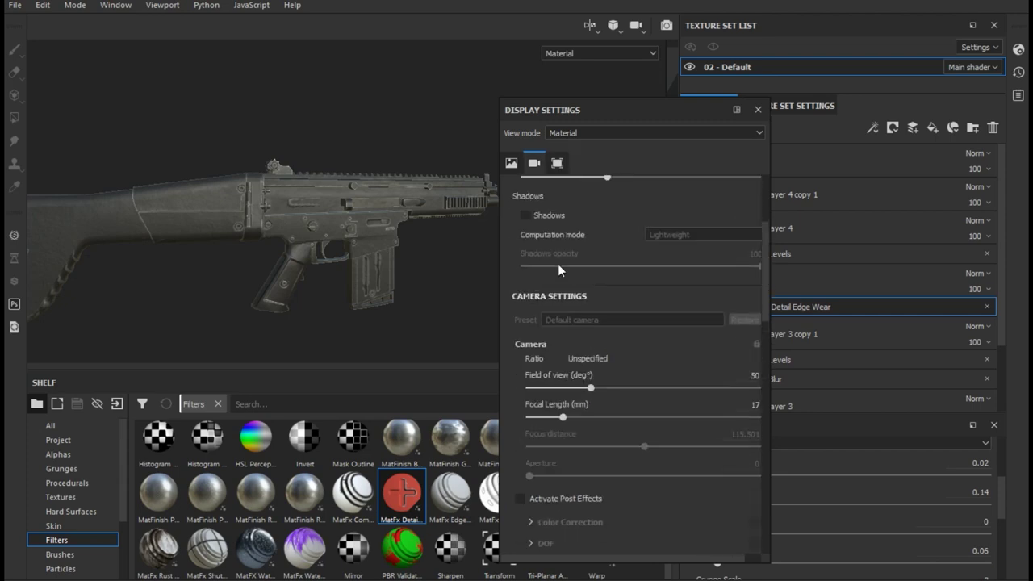
left_click(535, 219)
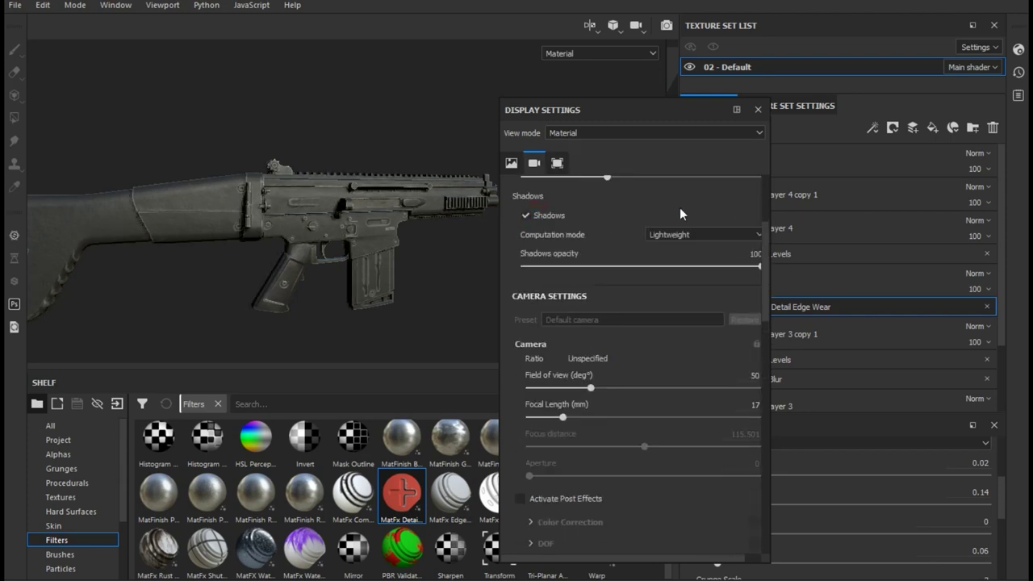
left_click(758, 113)
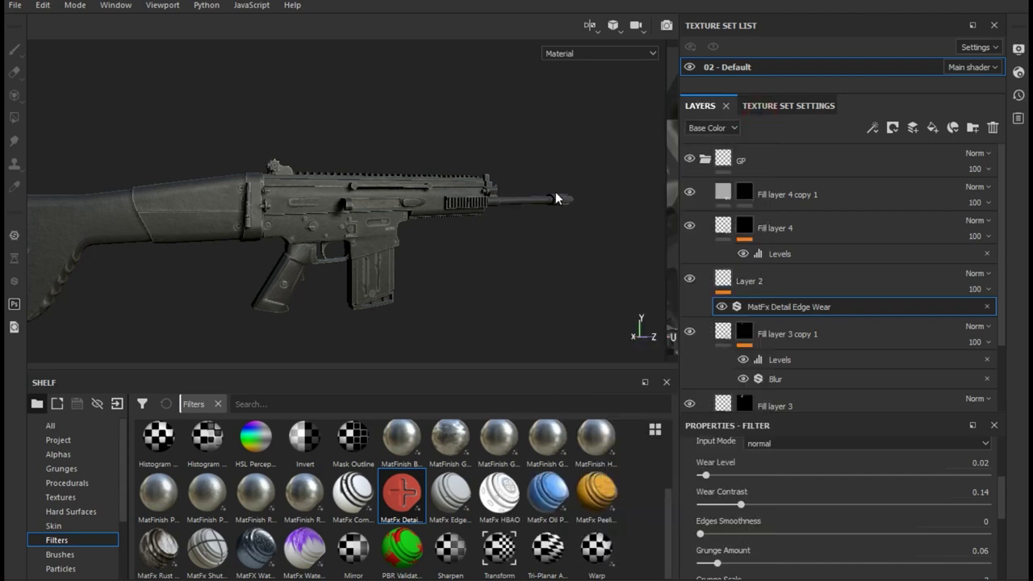
left_click_drag(555, 192, 584, 225, "alt")
Change the 02 - Default texture set size from 1024 to 4096
left_click(756, 105)
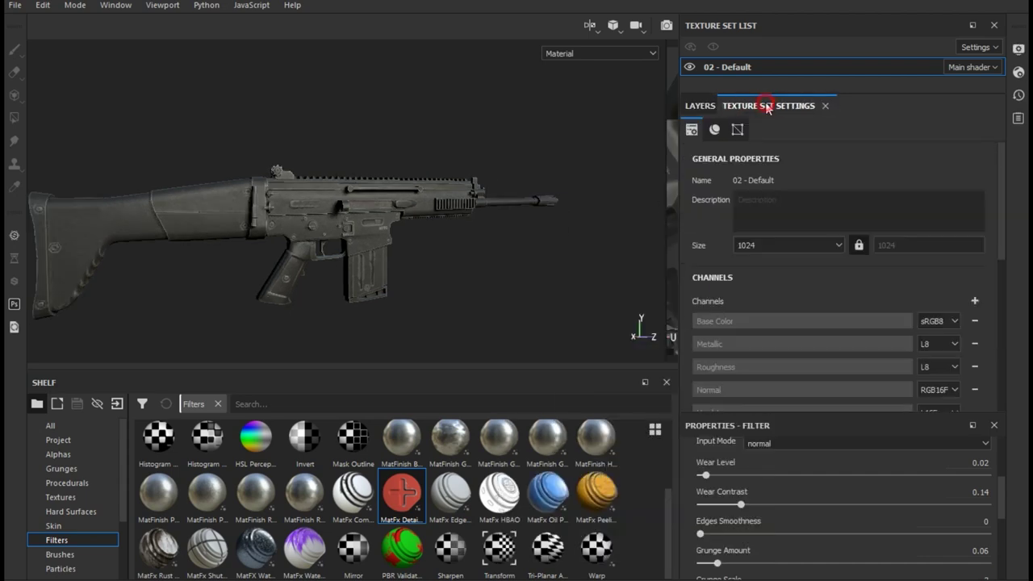
left_click(747, 245)
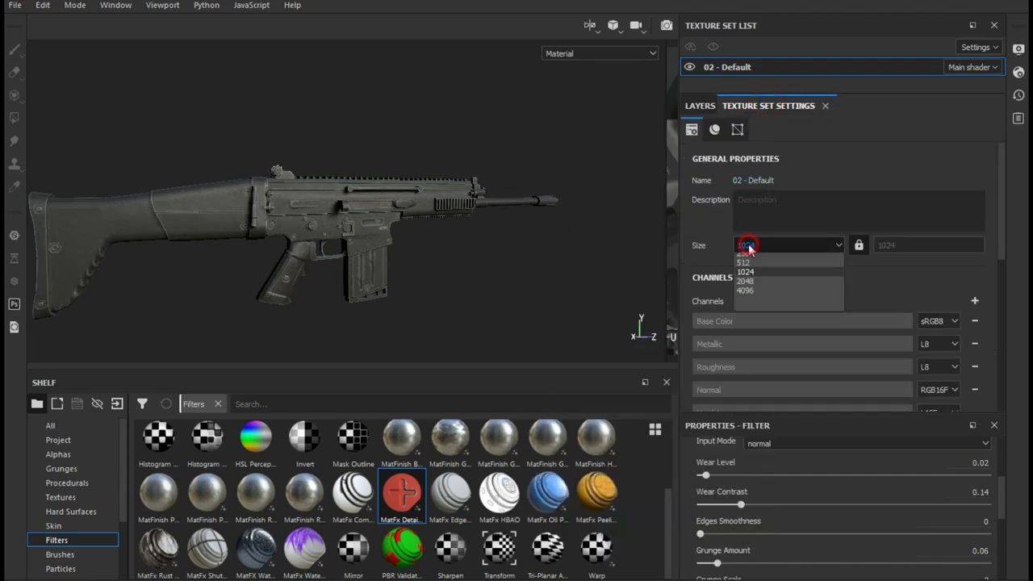
left_click(758, 305)
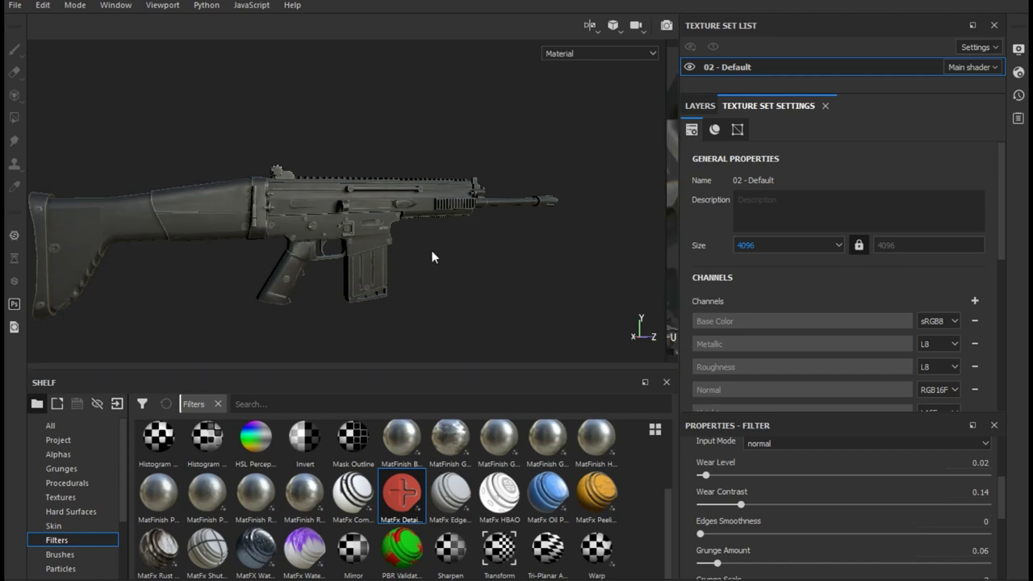
left_click_drag(385, 272, 431, 269, "alt")
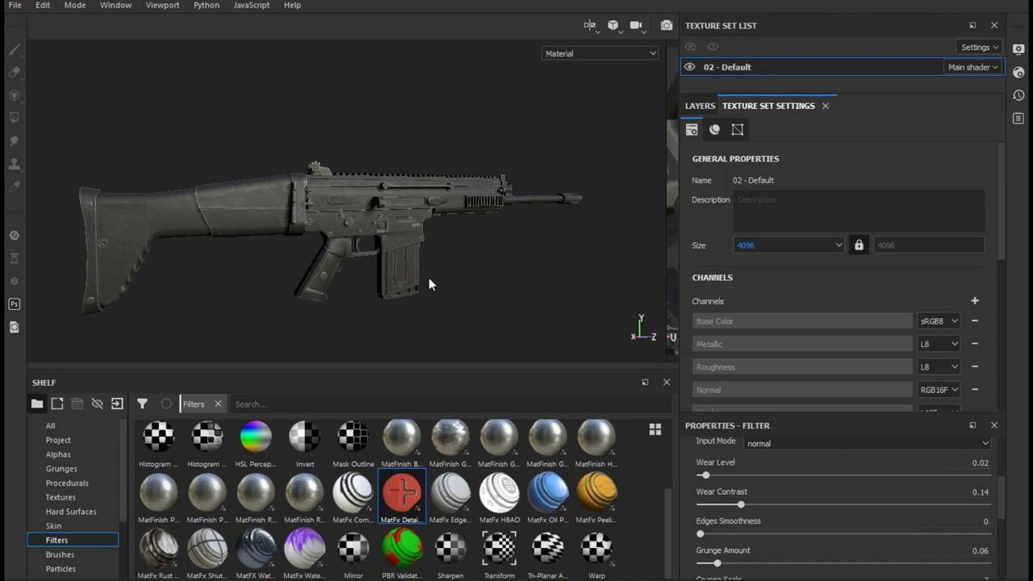
Switch to Iray, enable Clear color, disable Ground, and set the background near black
left_click(669, 29)
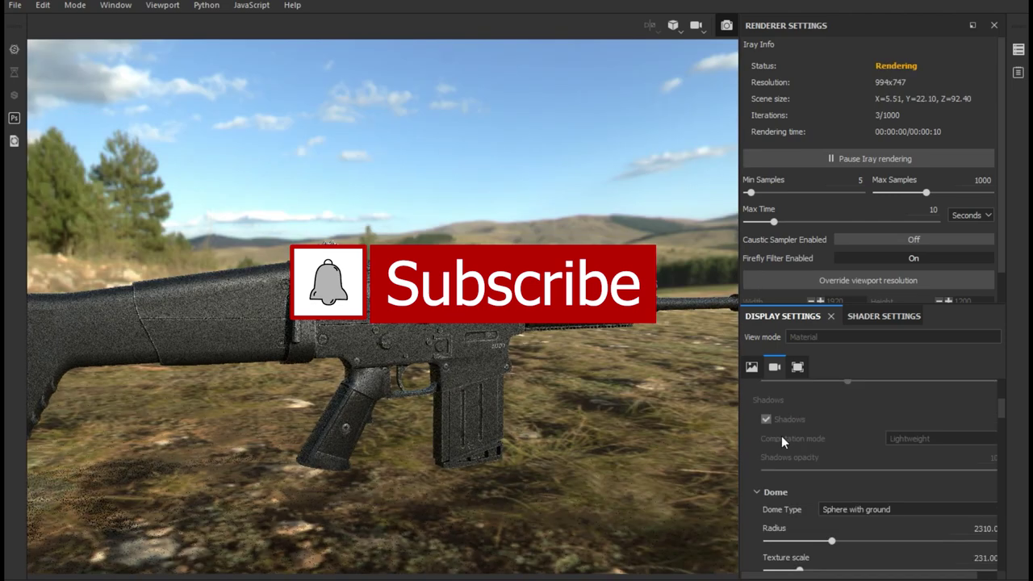
scroll(779, 480, "down", 3)
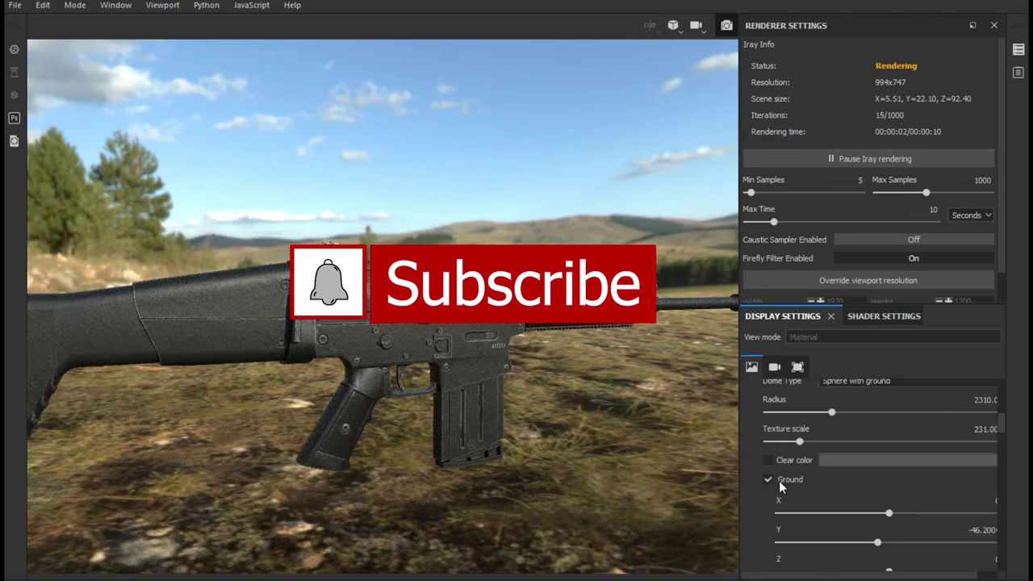
left_click(769, 461)
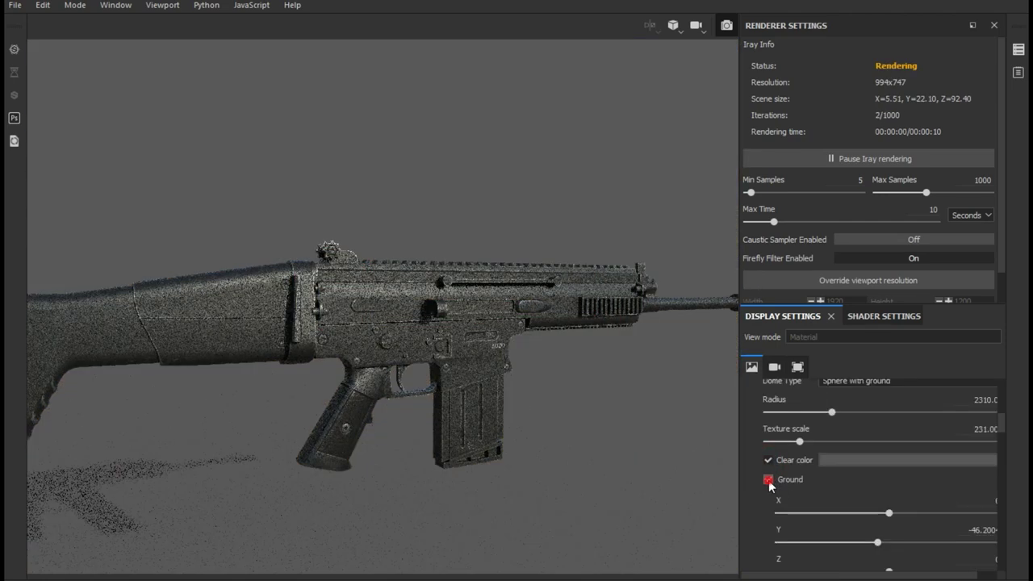
left_click(768, 481)
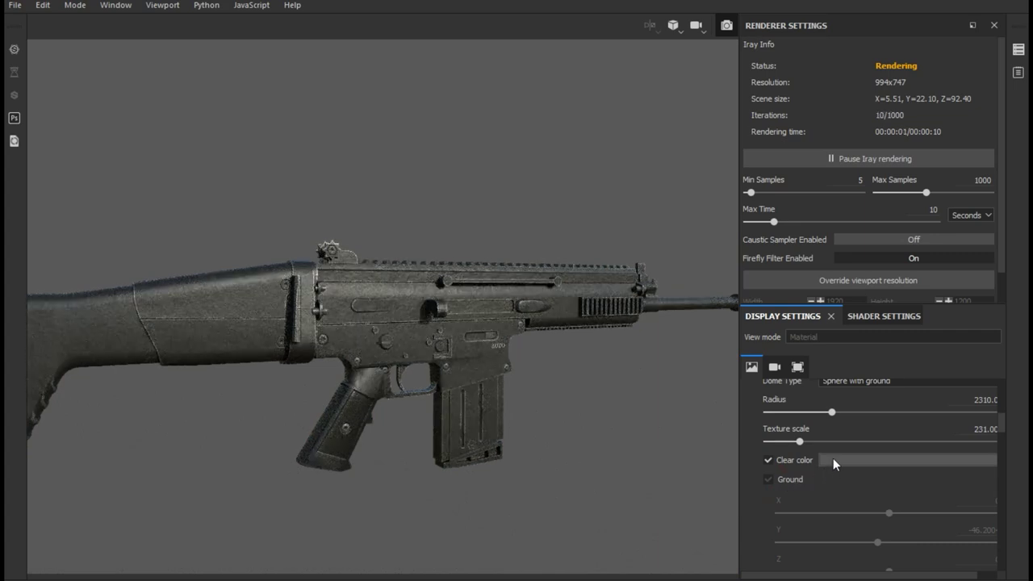
left_click(832, 462)
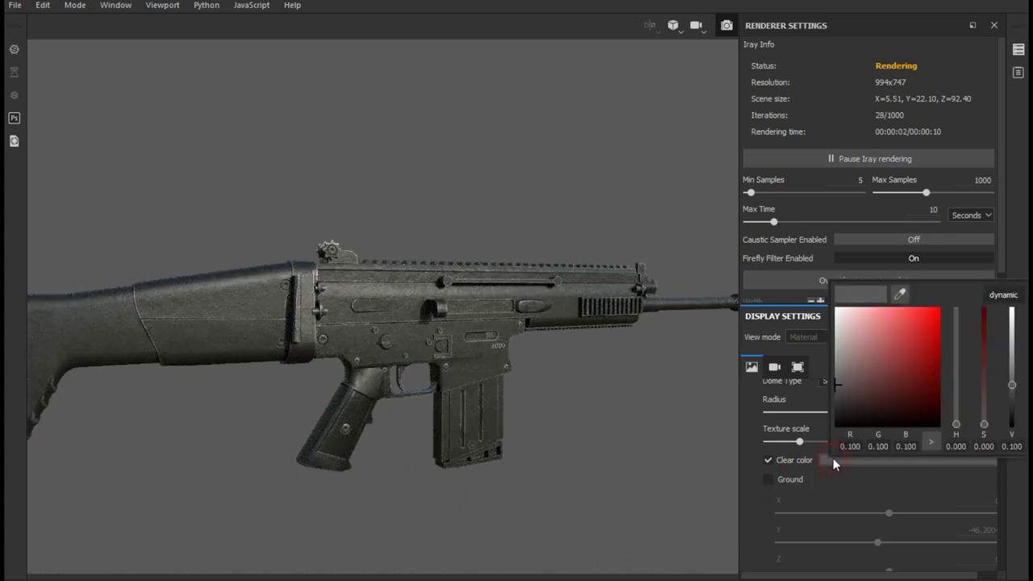
left_click(835, 412)
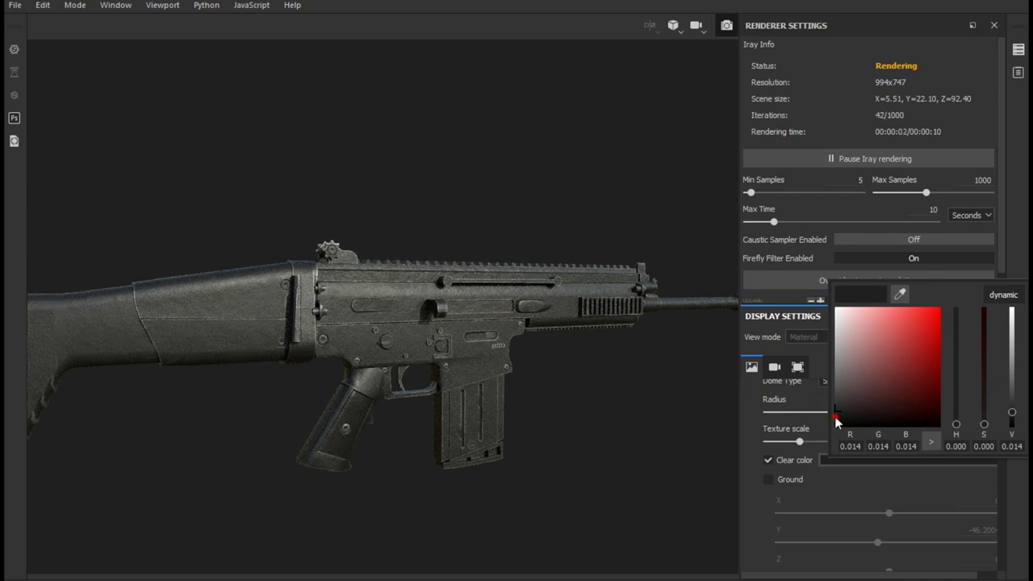
left_click(834, 416)
left_click(655, 417)
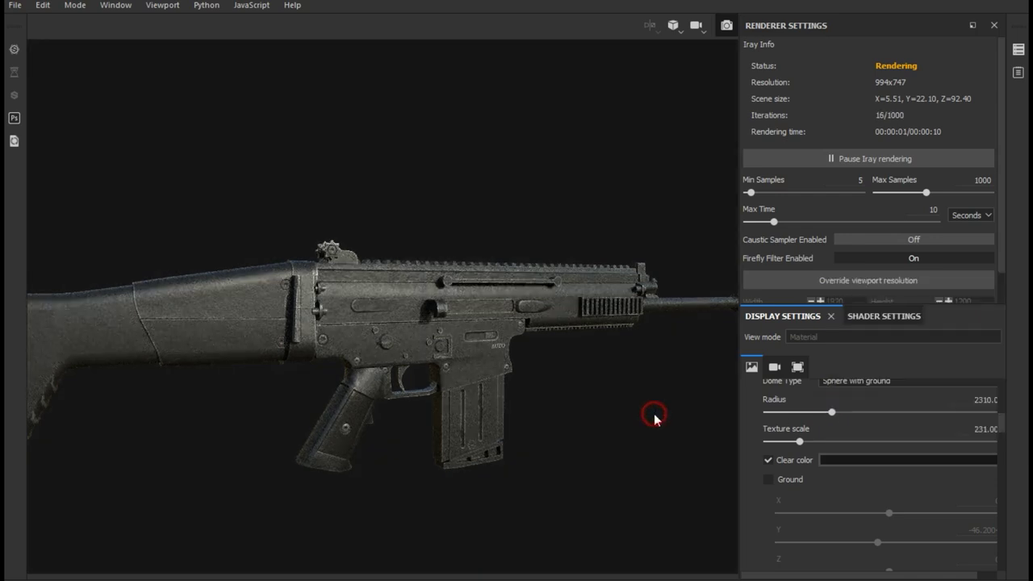
Darken the Clear color background further to 0.006
scroll(461, 373, "down", 2)
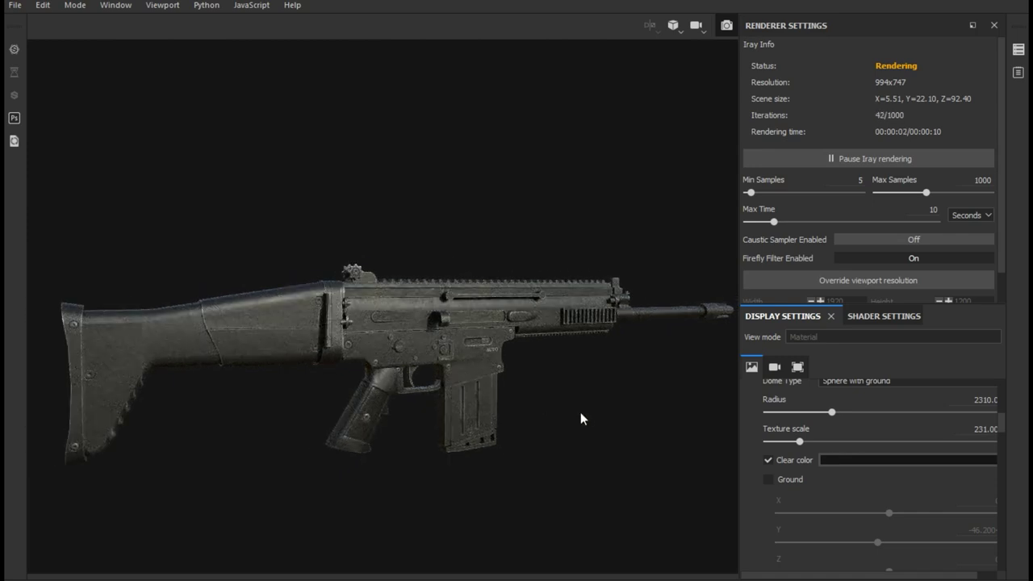
left_click(821, 461)
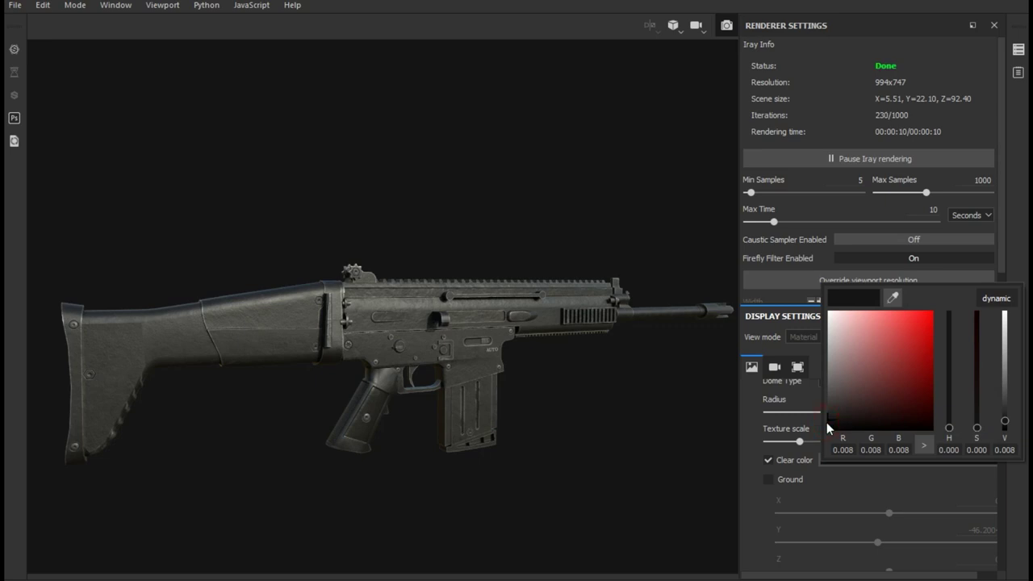
left_click(827, 421)
left_click(643, 408)
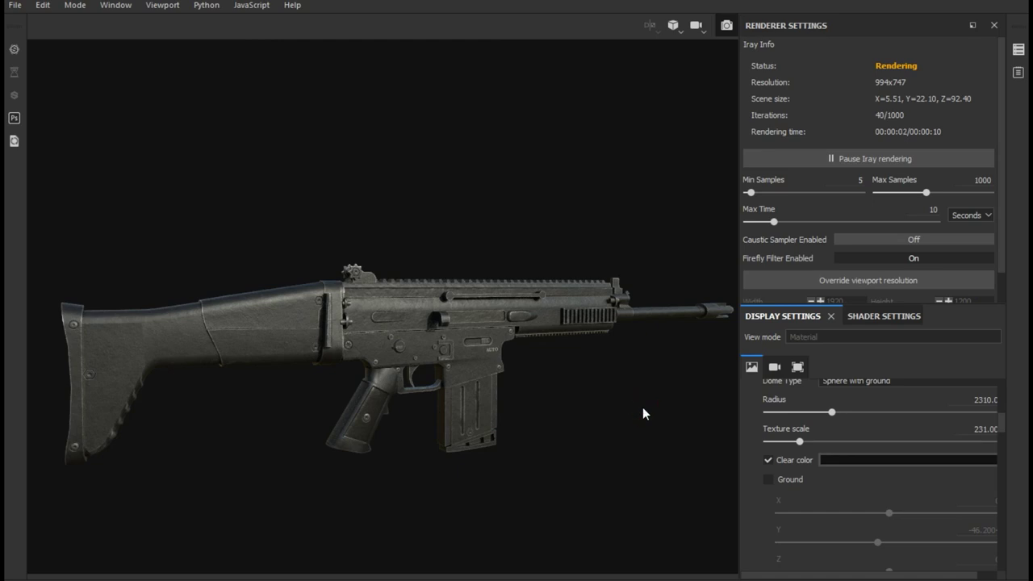
left_click_drag(643, 407, 631, 403, "alt")
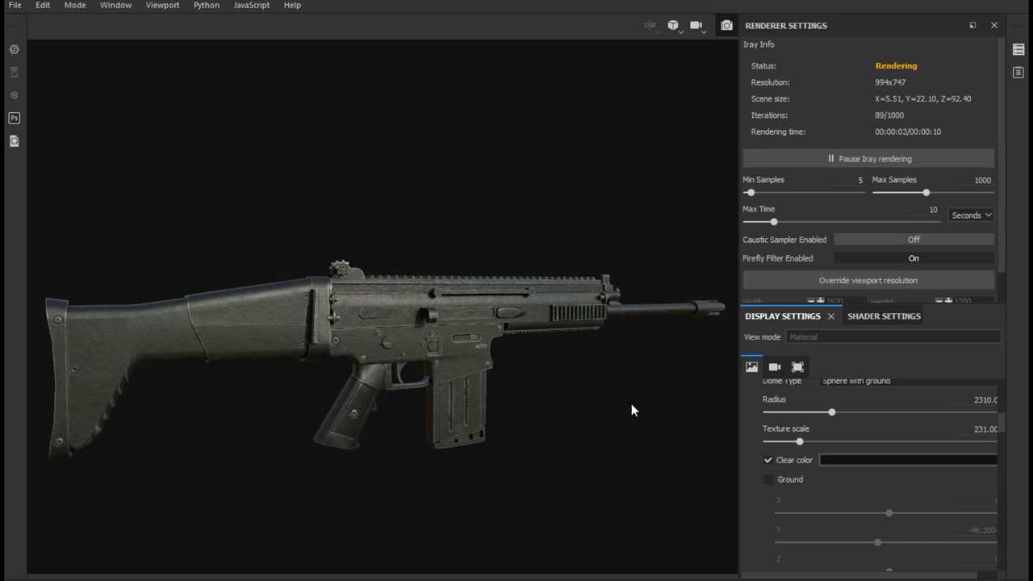
Choose Autumn Forest as the environment map
scroll(825, 492, "up", 3)
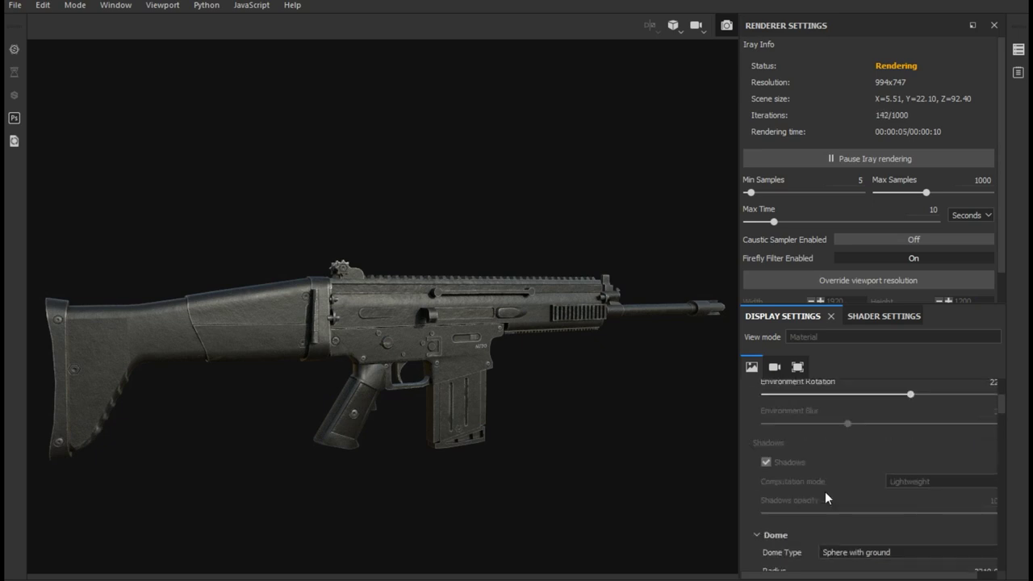
scroll(825, 493, "up", 2)
scroll(825, 493, "up", 2)
left_click(865, 436)
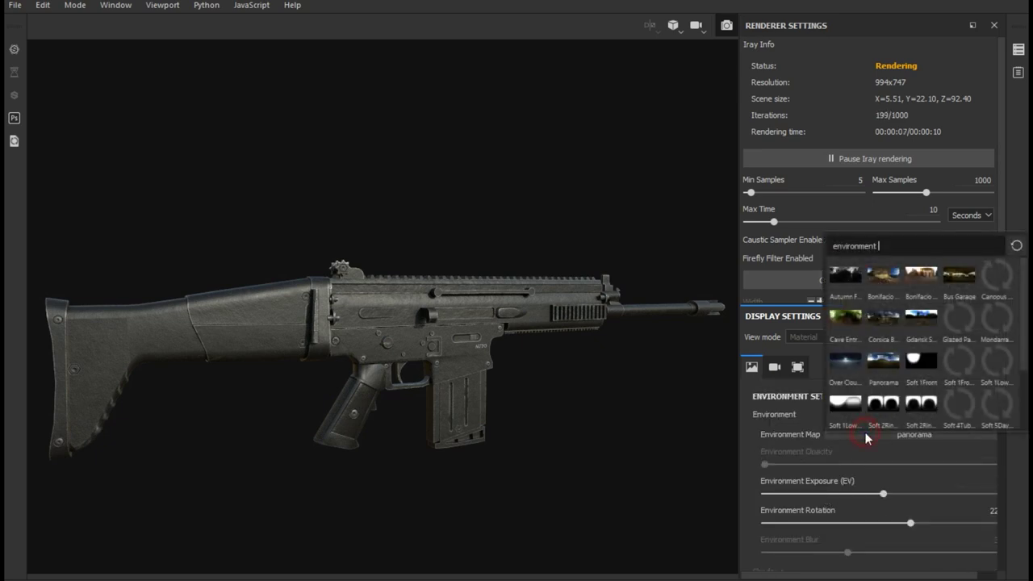
left_click(845, 270)
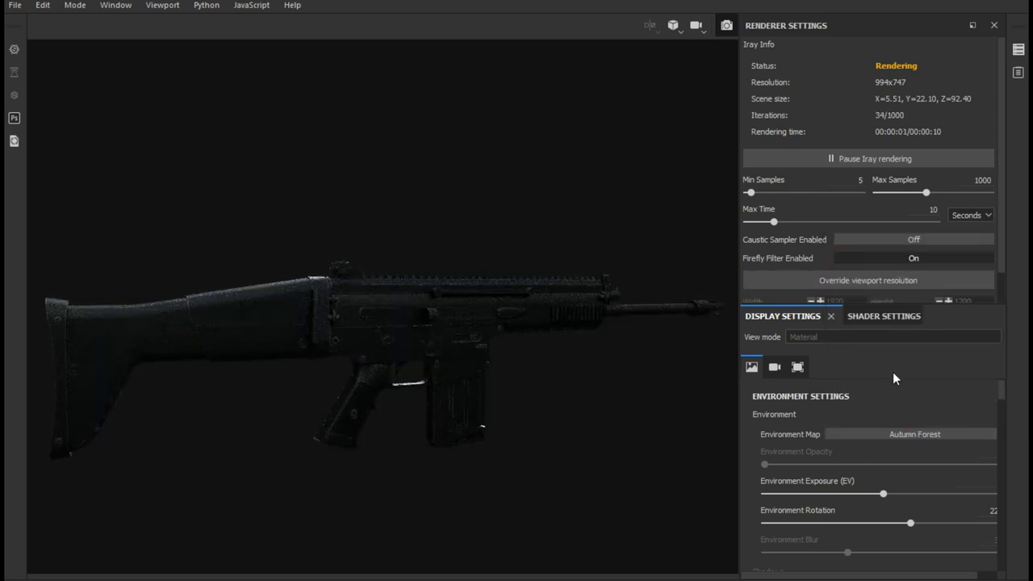
Try environment rotation values from near 0 through 5, 7, 31, 27 and 359
left_click(770, 524)
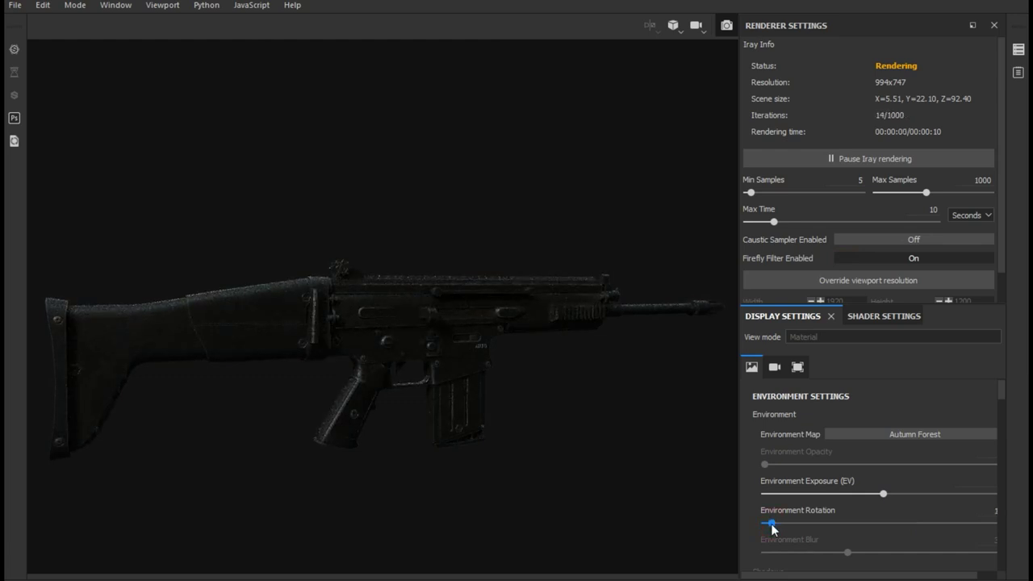
left_click(803, 525)
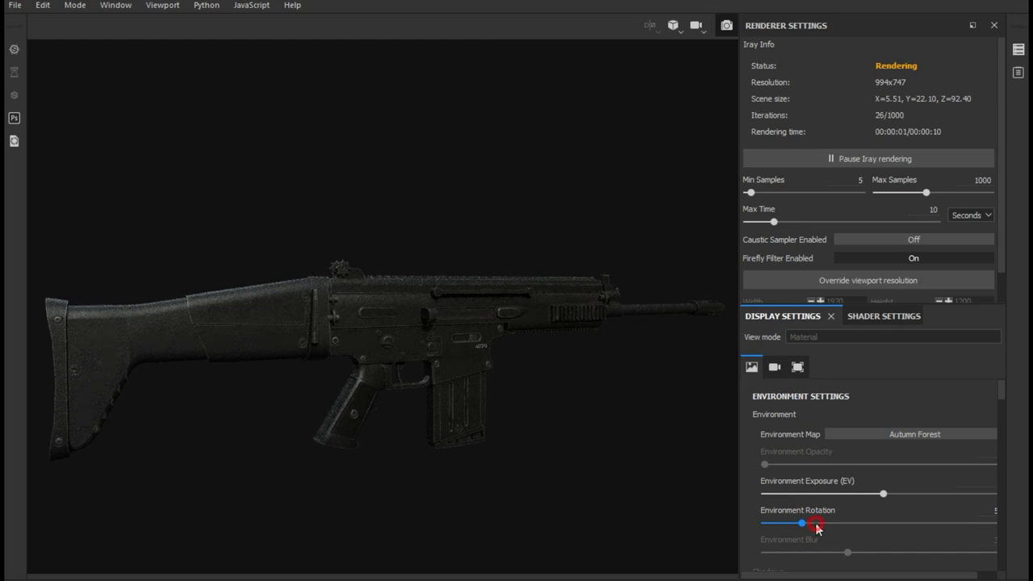
left_click(815, 523)
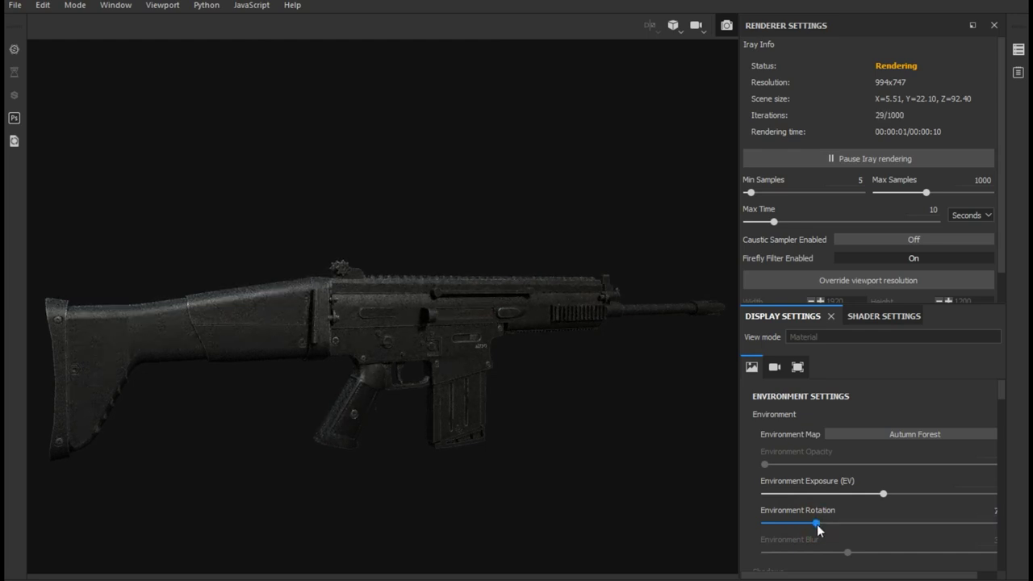
left_click(972, 525)
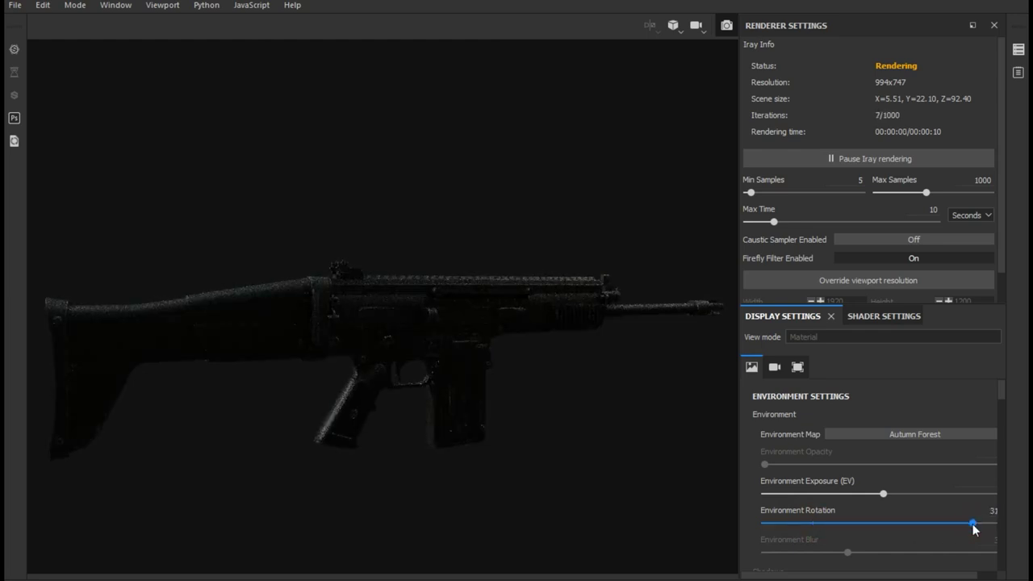
left_click(924, 522)
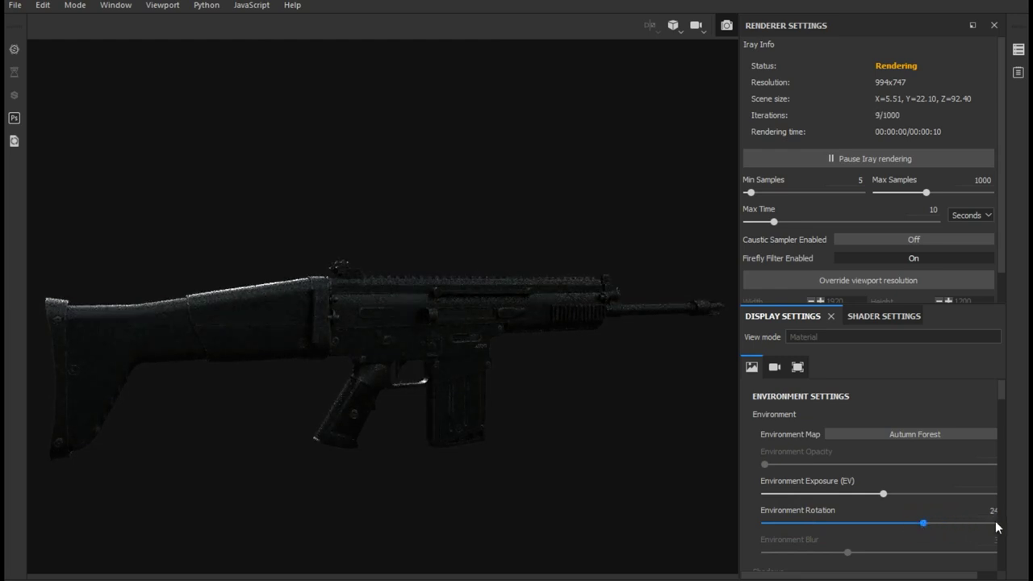
scroll(970, 563, "down", 3)
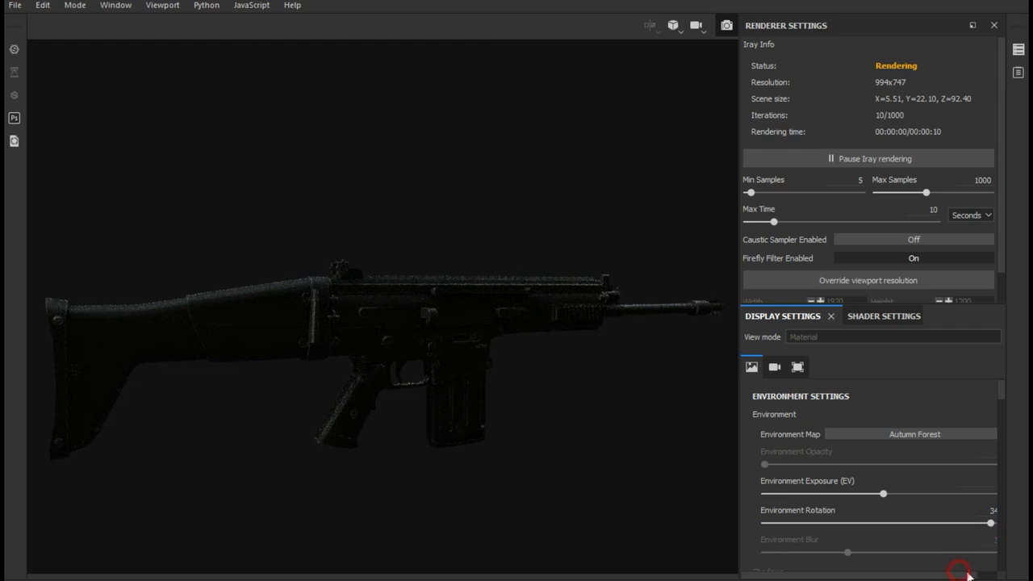
left_click_drag(971, 523, 985, 523)
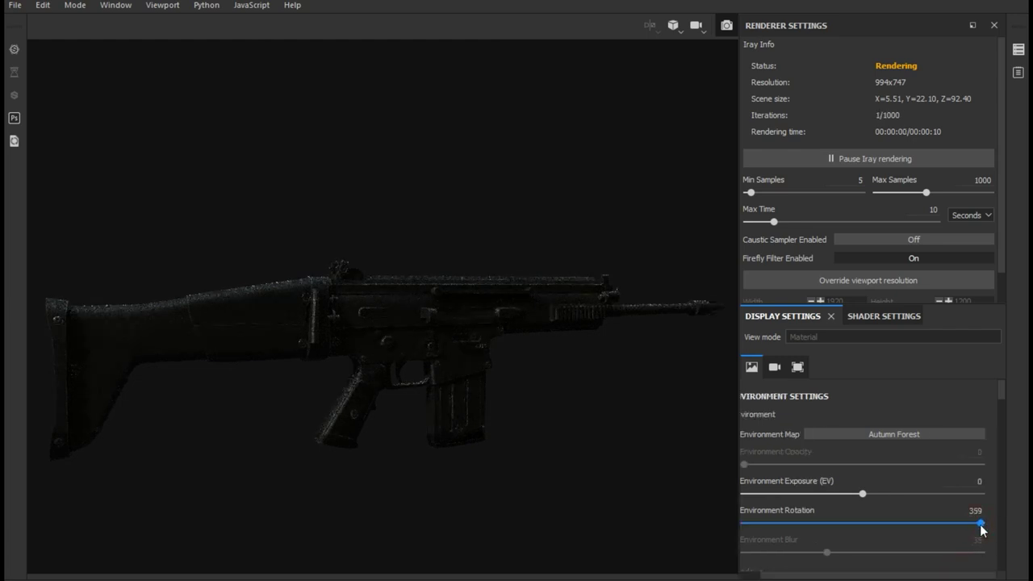
Settle the environment rotation around 11 and raise Iray Min Samples to 83
left_click_drag(878, 576, 860, 576)
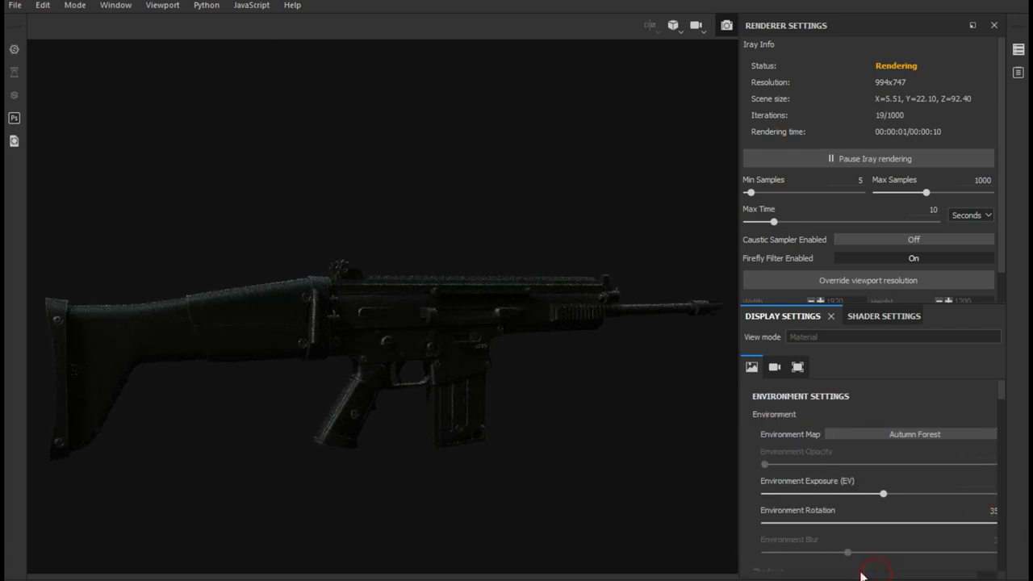
left_click(871, 524)
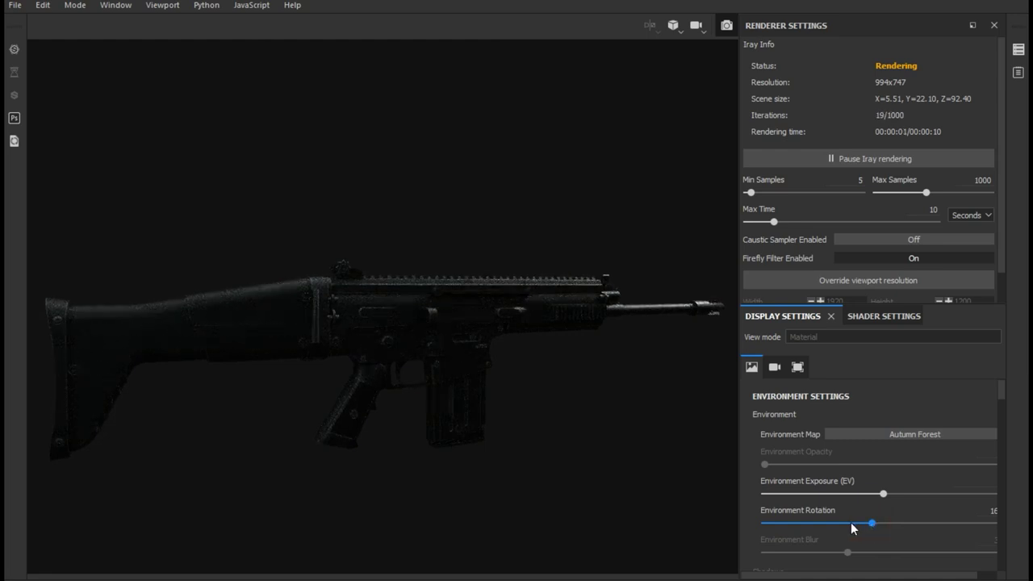
left_click(842, 523)
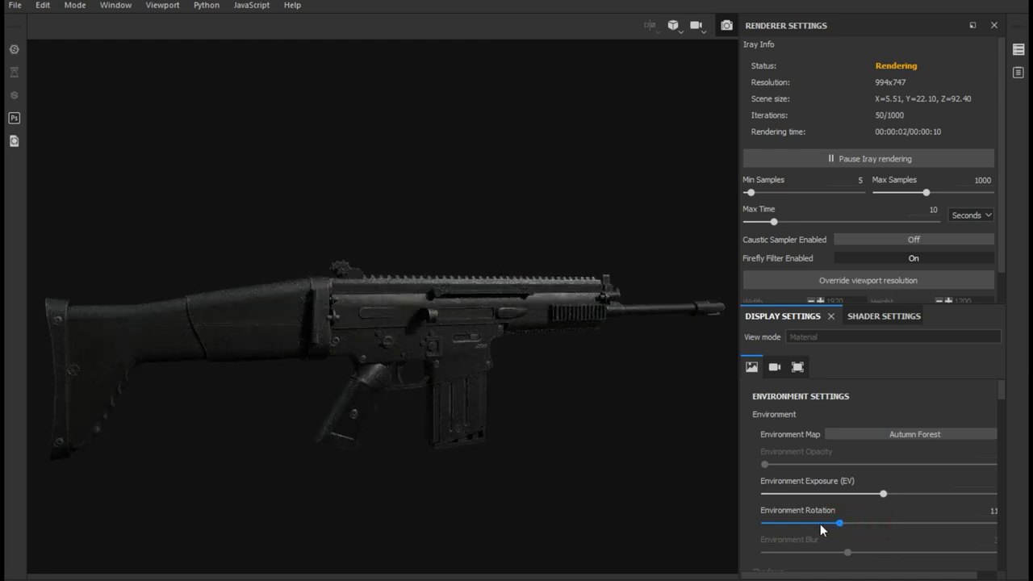
left_click(812, 523)
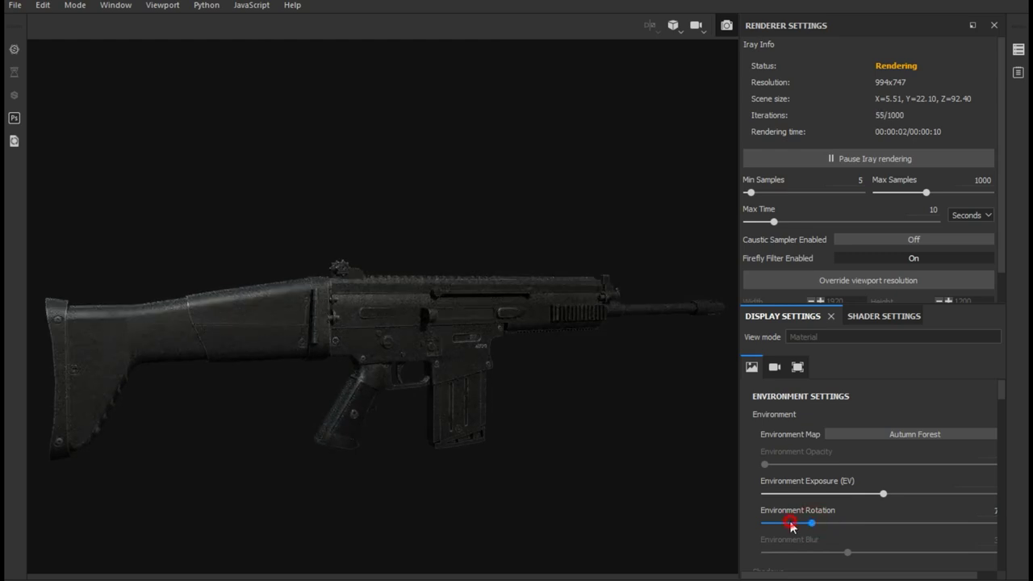
left_click(790, 524)
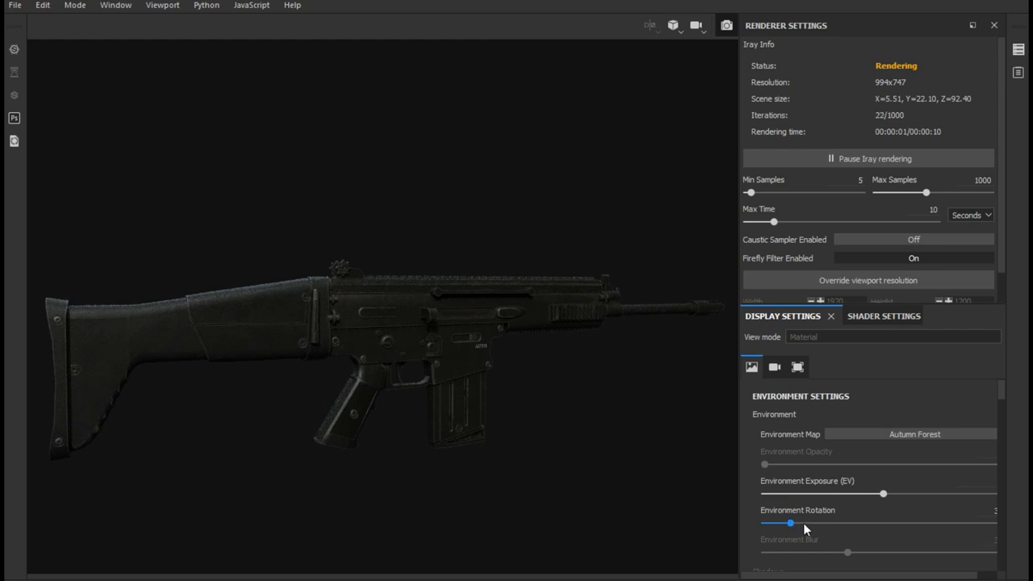
left_click(807, 523)
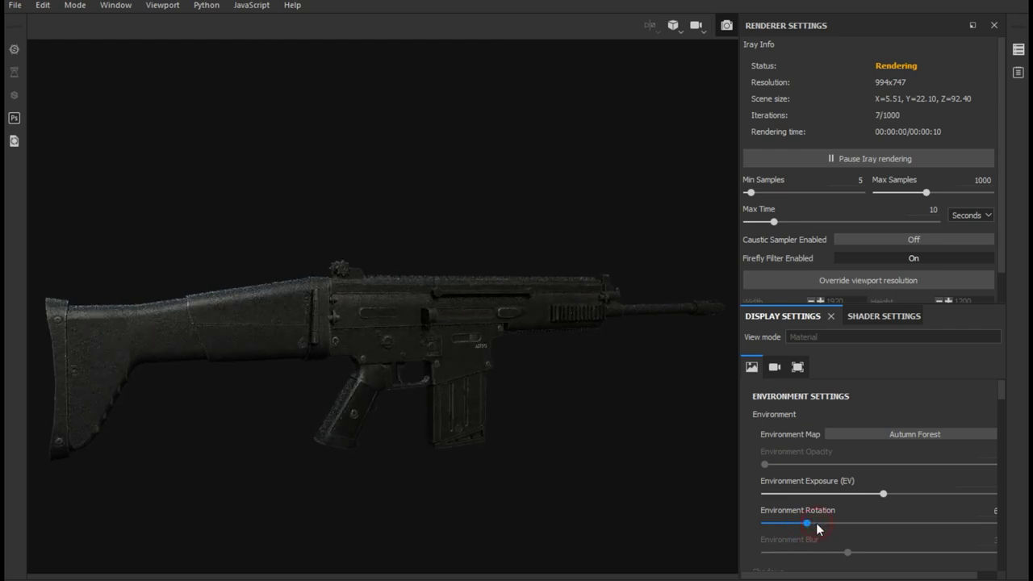
left_click(816, 523)
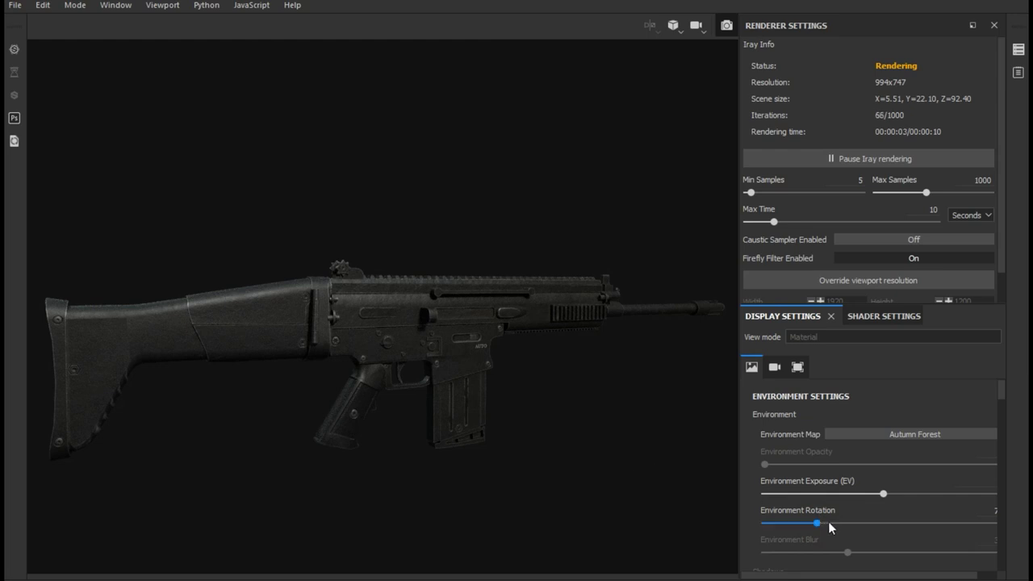
left_click(829, 523)
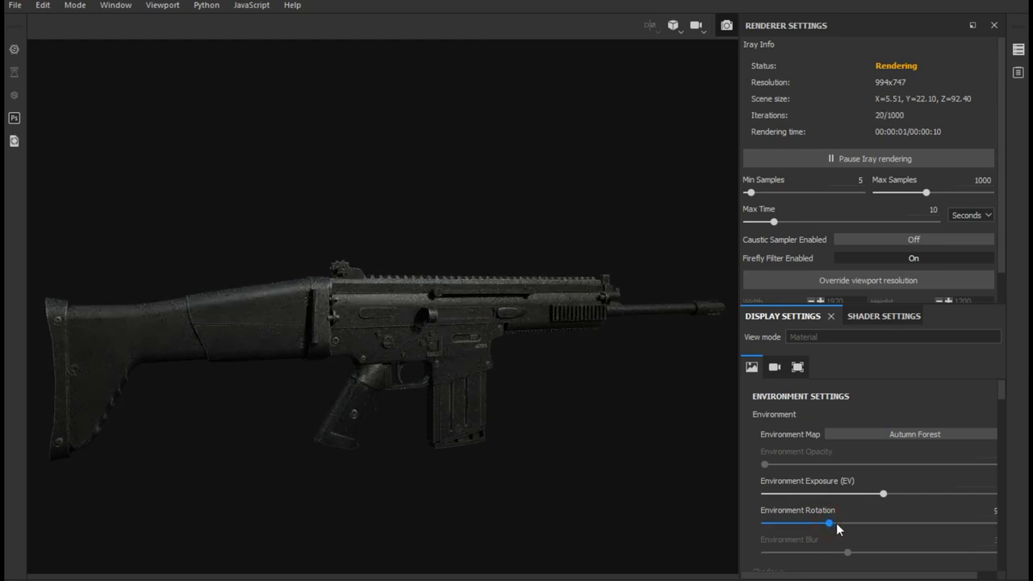
left_click(838, 525)
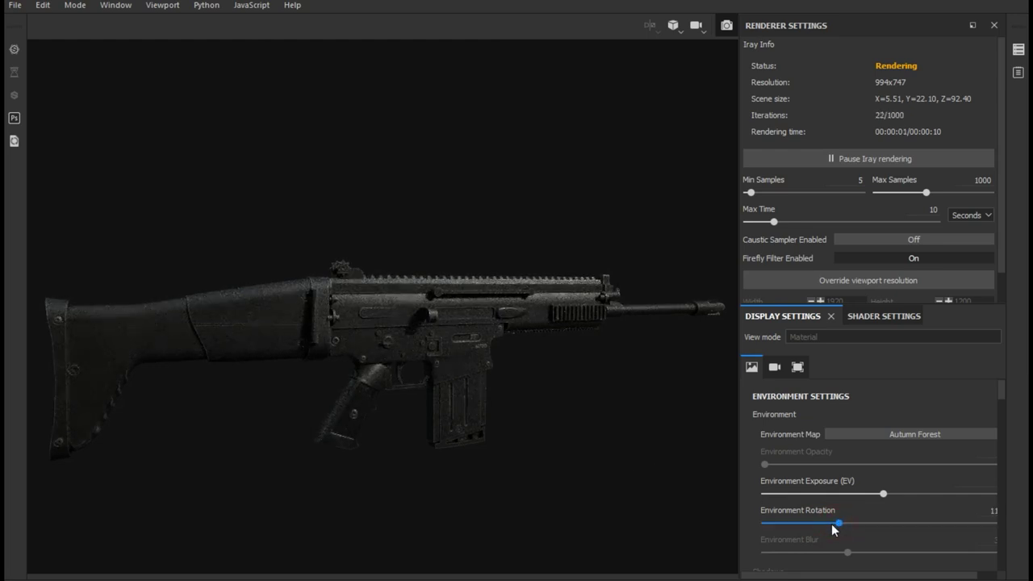
left_click(837, 524)
left_click_drag(751, 194, 765, 198)
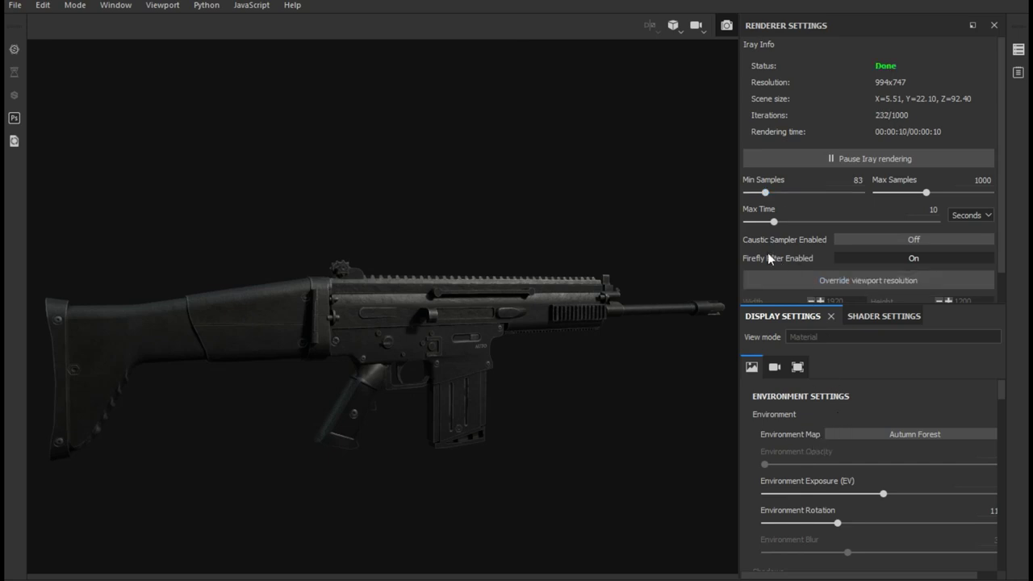
scroll(768, 259, "down", 1)
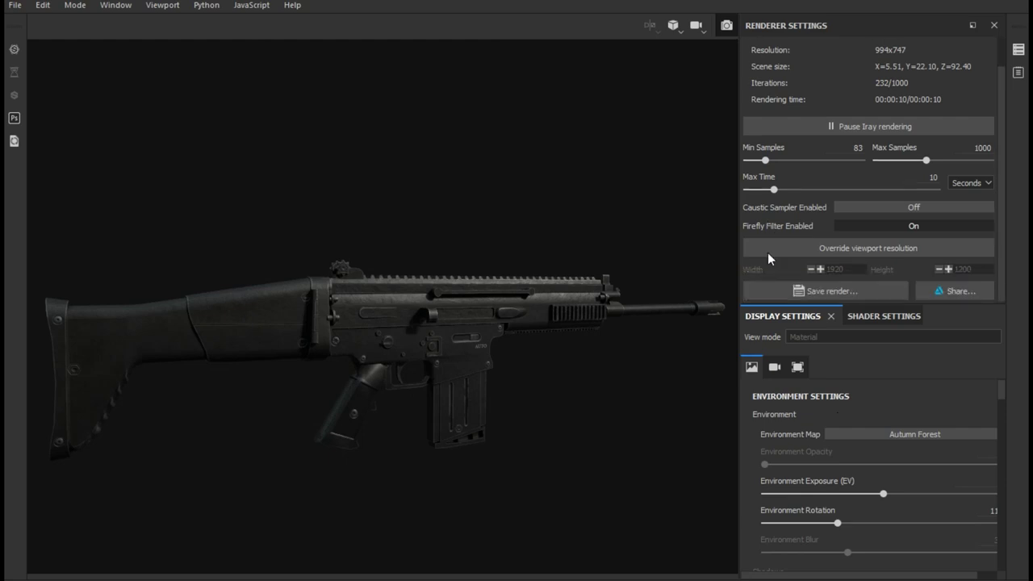
scroll(767, 253, "up", 1)
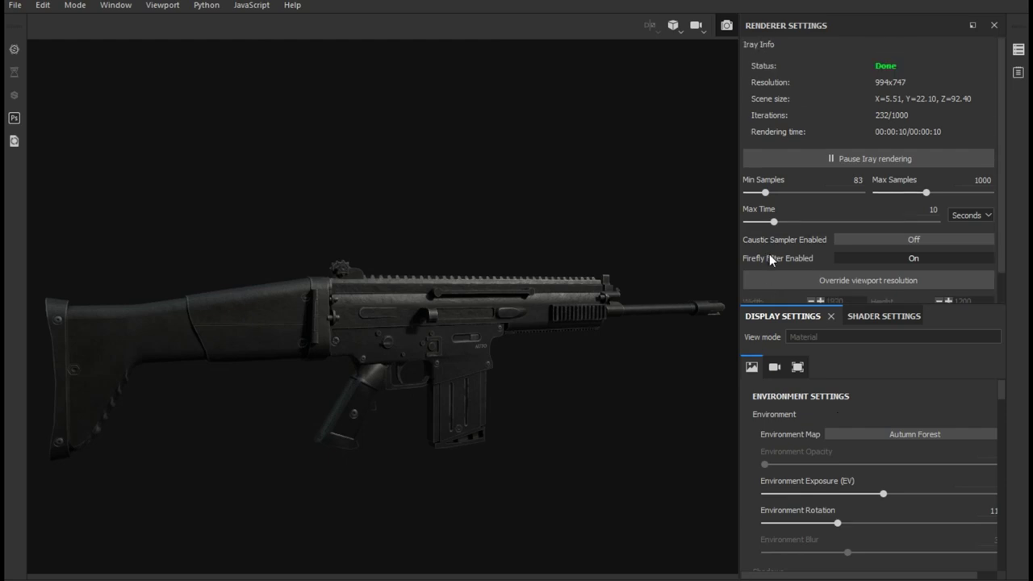
scroll(771, 255, "down", 1)
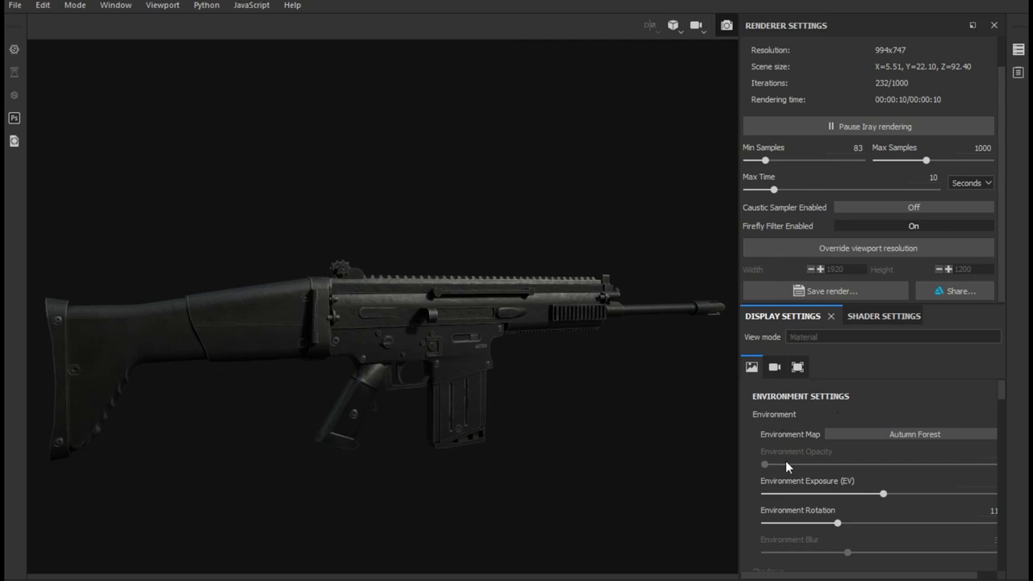
scroll(785, 460, "down", 2)
scroll(785, 461, "down", 4)
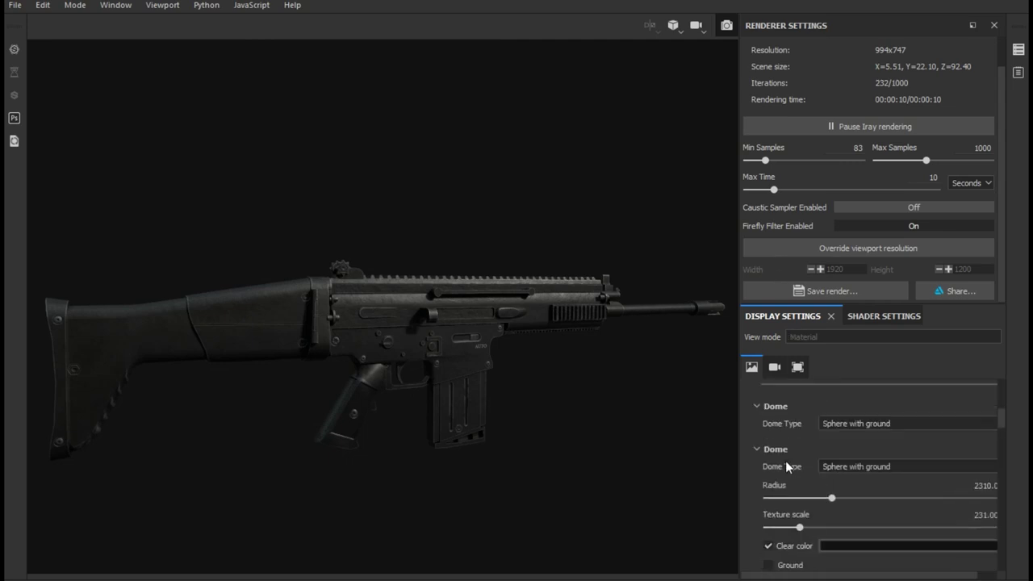
scroll(785, 460, "down", 2)
scroll(767, 488, "down", 3)
scroll(754, 501, "down", 3)
scroll(751, 502, "down", 3)
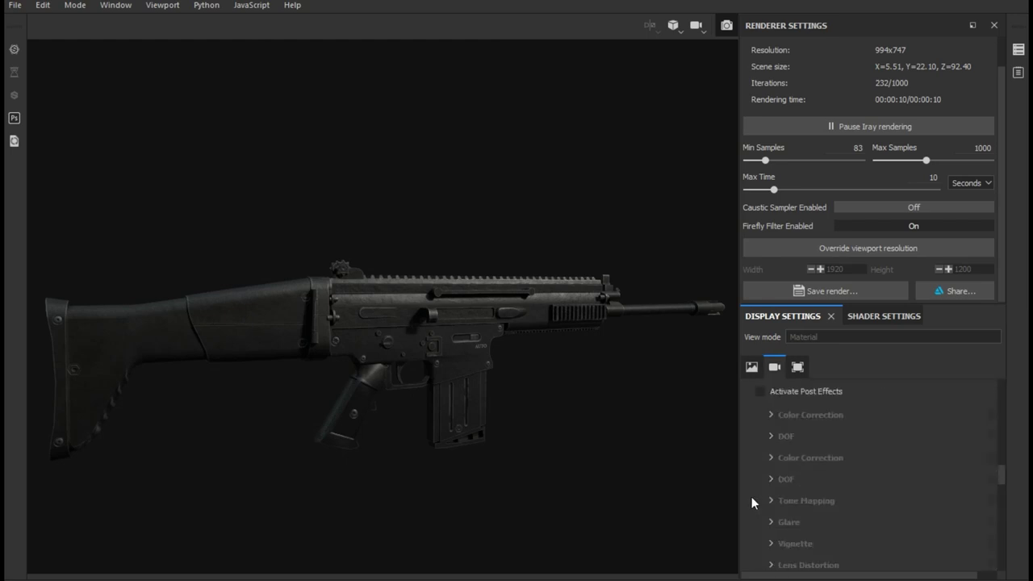
scroll(751, 502, "down", 3)
scroll(751, 497, "down", 3)
scroll(751, 497, "down", 3)
scroll(751, 497, "down", 3)
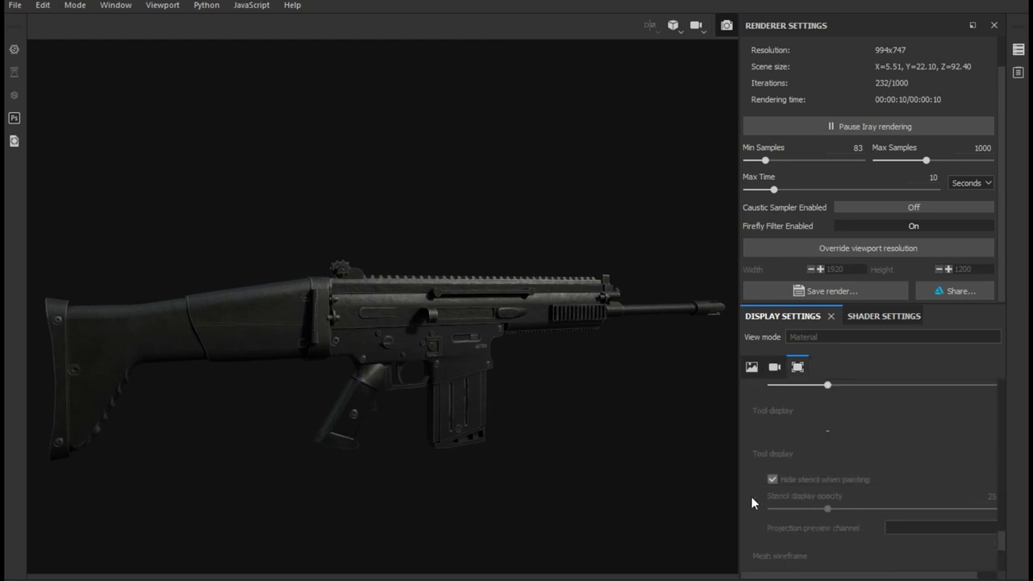
scroll(752, 498, "down", 3)
scroll(751, 499, "down", 2)
scroll(751, 498, "down", 2)
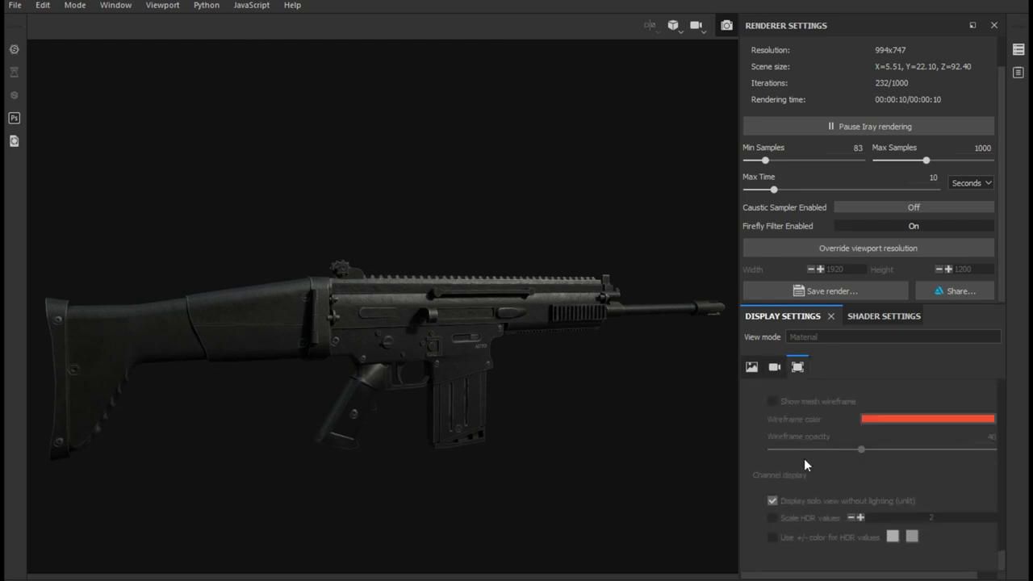
Show Shader Settings and browse the pbr-metal-rough parameters, returning to the top
left_click(900, 316)
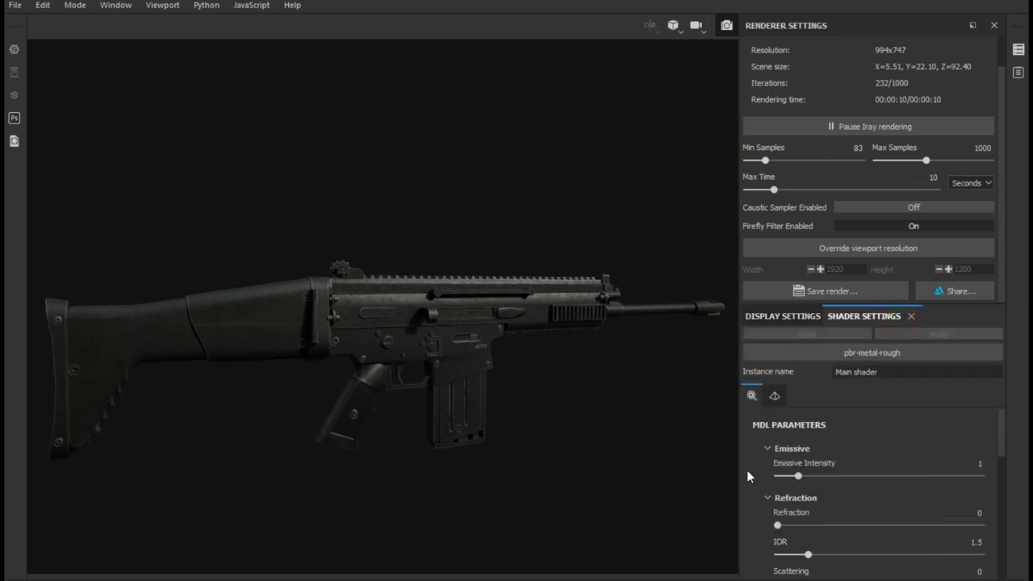
scroll(743, 468, "down", 2)
scroll(742, 468, "down", 2)
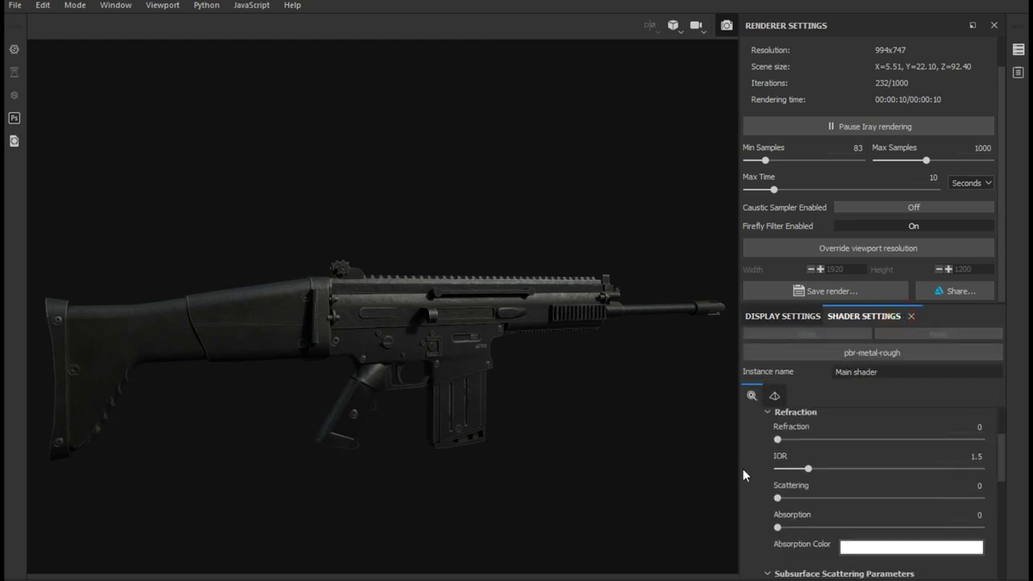
scroll(742, 468, "down", 2)
scroll(743, 474, "down", 1)
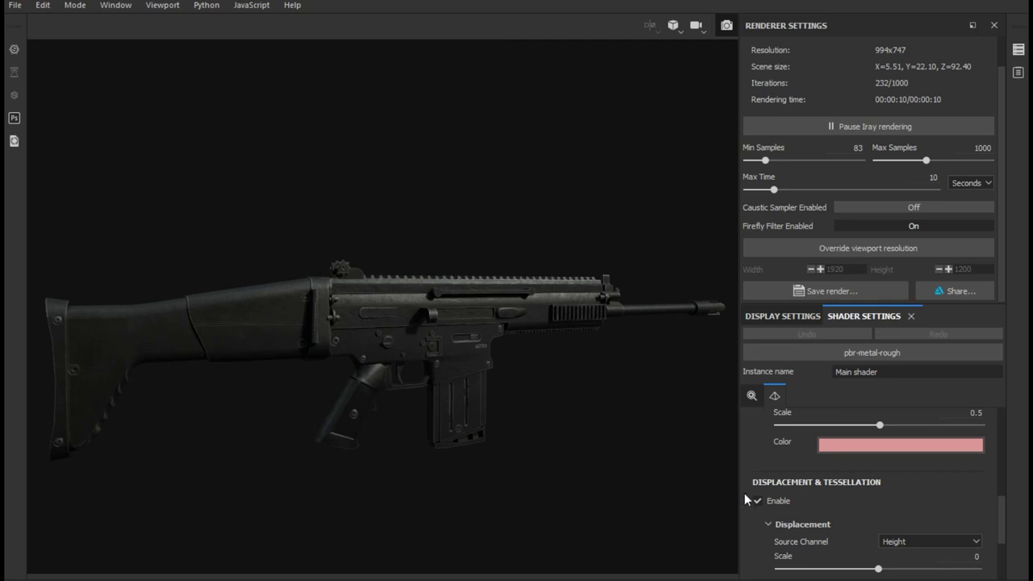
scroll(744, 493, "down", 1)
scroll(744, 493, "down", 1)
scroll(744, 493, "up", 2)
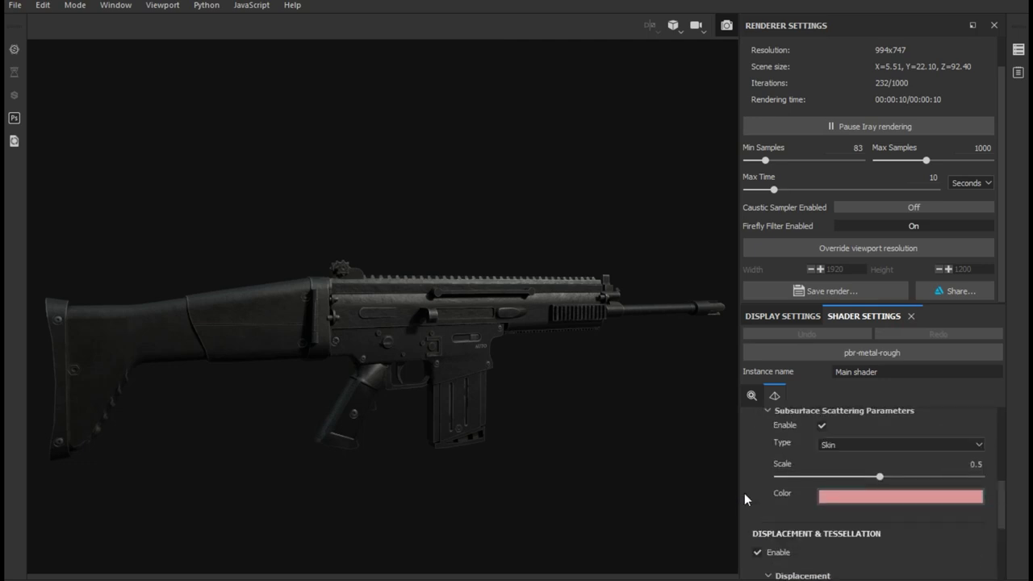
scroll(744, 493, "up", 2)
scroll(744, 493, "up", 1)
scroll(744, 493, "up", 1)
scroll(744, 493, "up", 1)
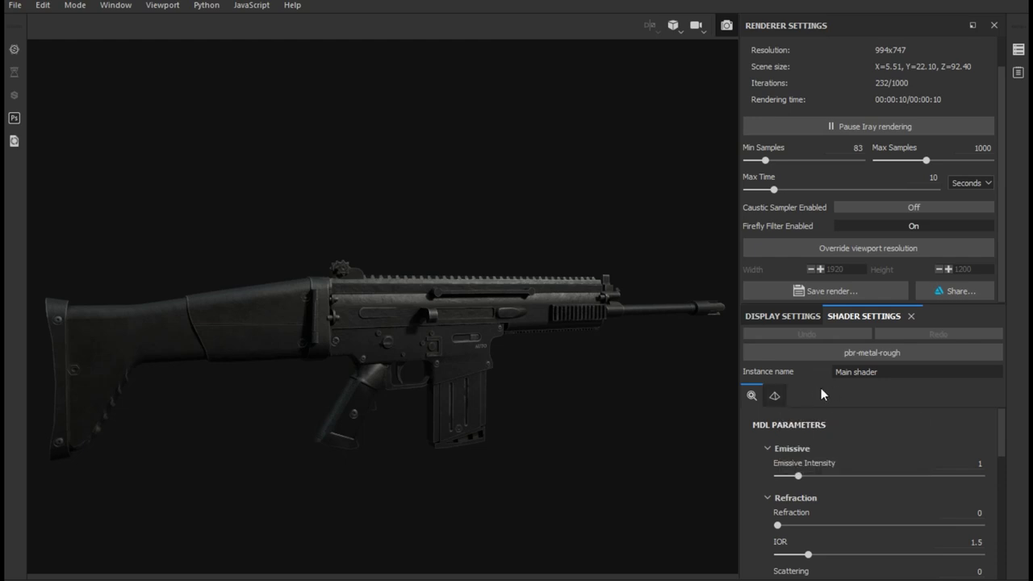
Go back to Display Settings and scroll up to the Autumn Forest Environment Settings
left_click(798, 321)
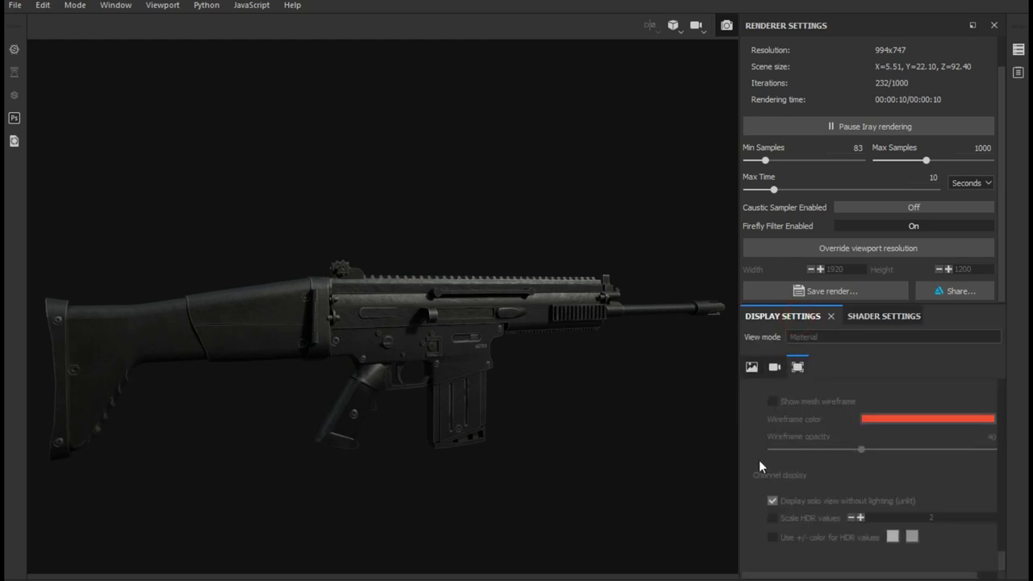
scroll(759, 460, "down", 3)
scroll(758, 460, "down", 3)
scroll(757, 414, "down", 3)
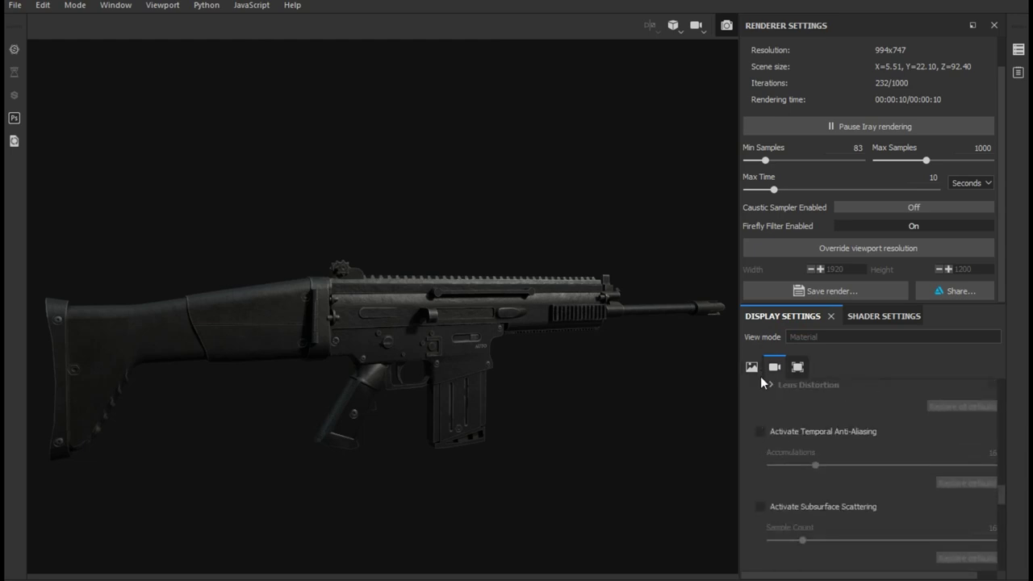
scroll(753, 422, "up", 3)
scroll(751, 424, "up", 3)
scroll(751, 424, "up", 3)
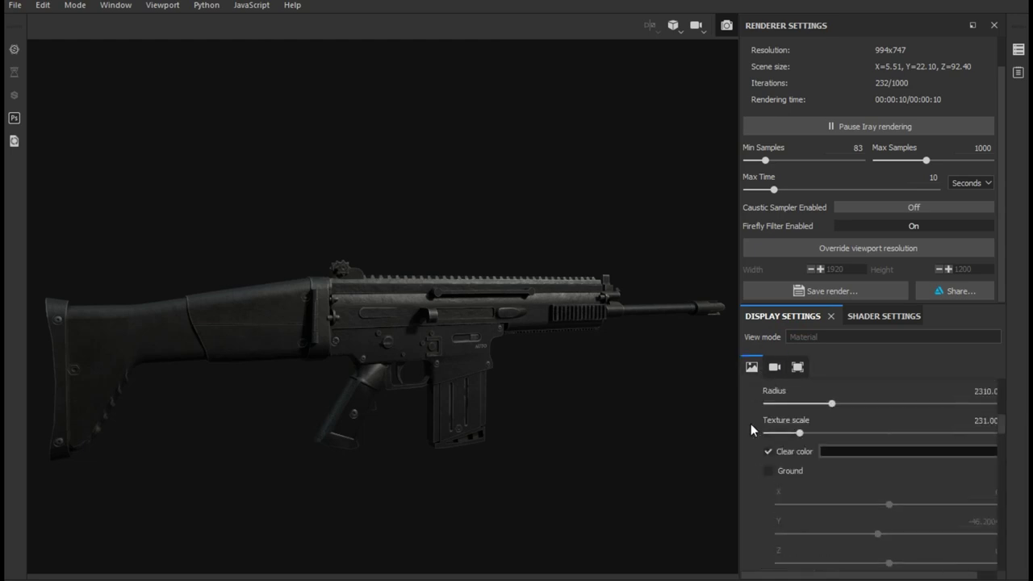
scroll(750, 424, "up", 1)
scroll(751, 424, "up", 1)
scroll(748, 423, "up", 3)
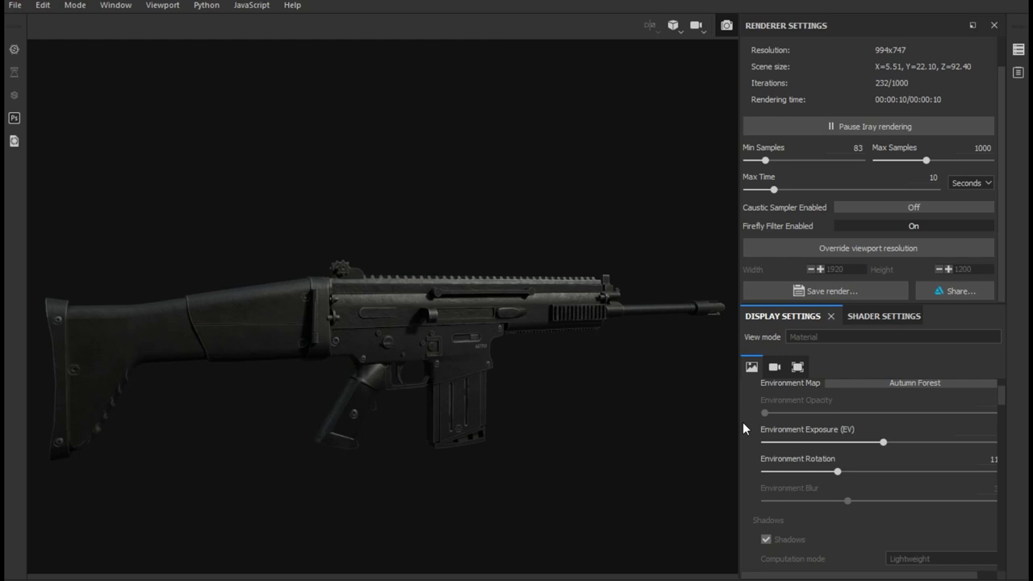
scroll(742, 423, "up", 2)
scroll(743, 422, "up", 1)
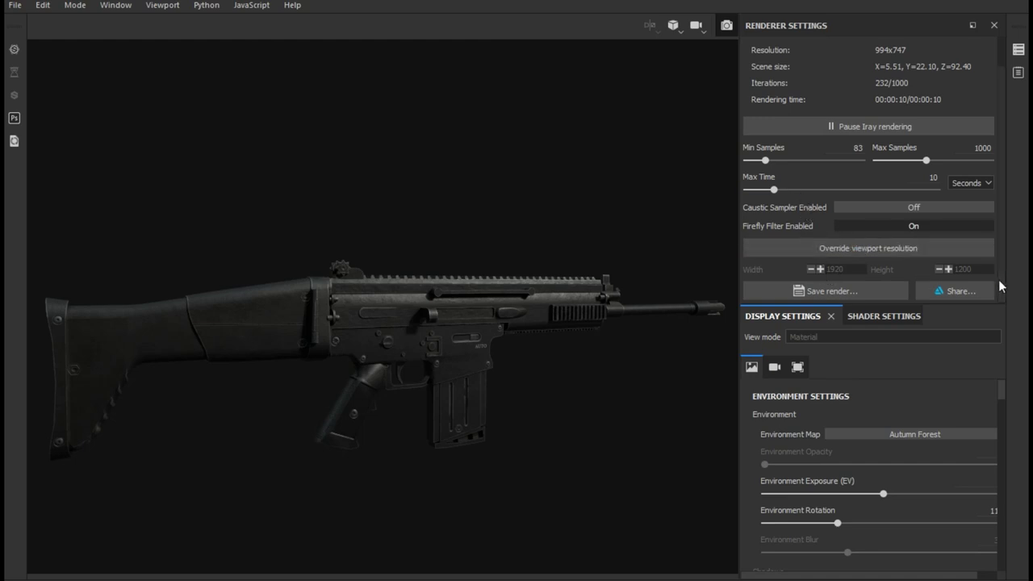
scroll(997, 234, "up", 2)
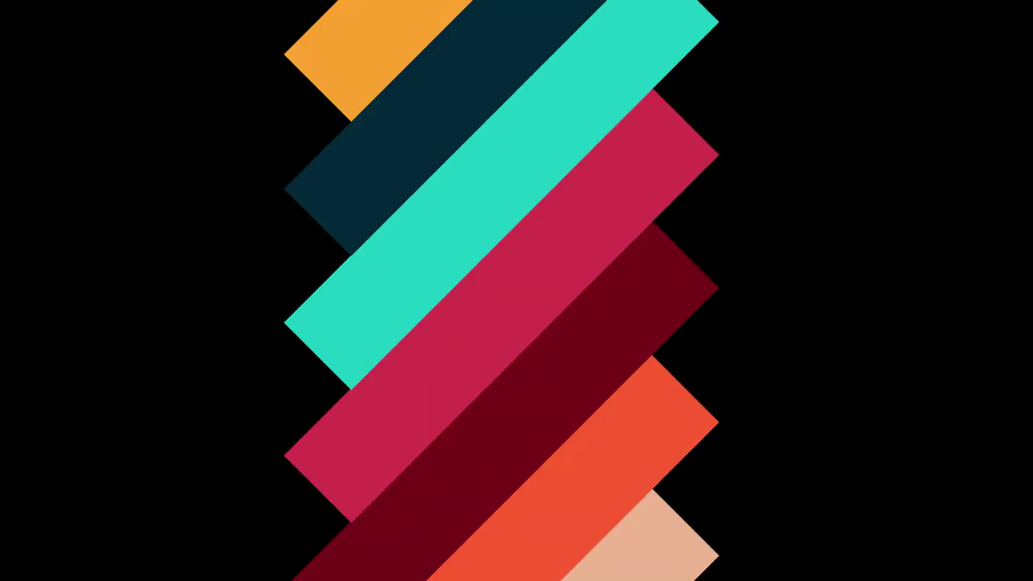